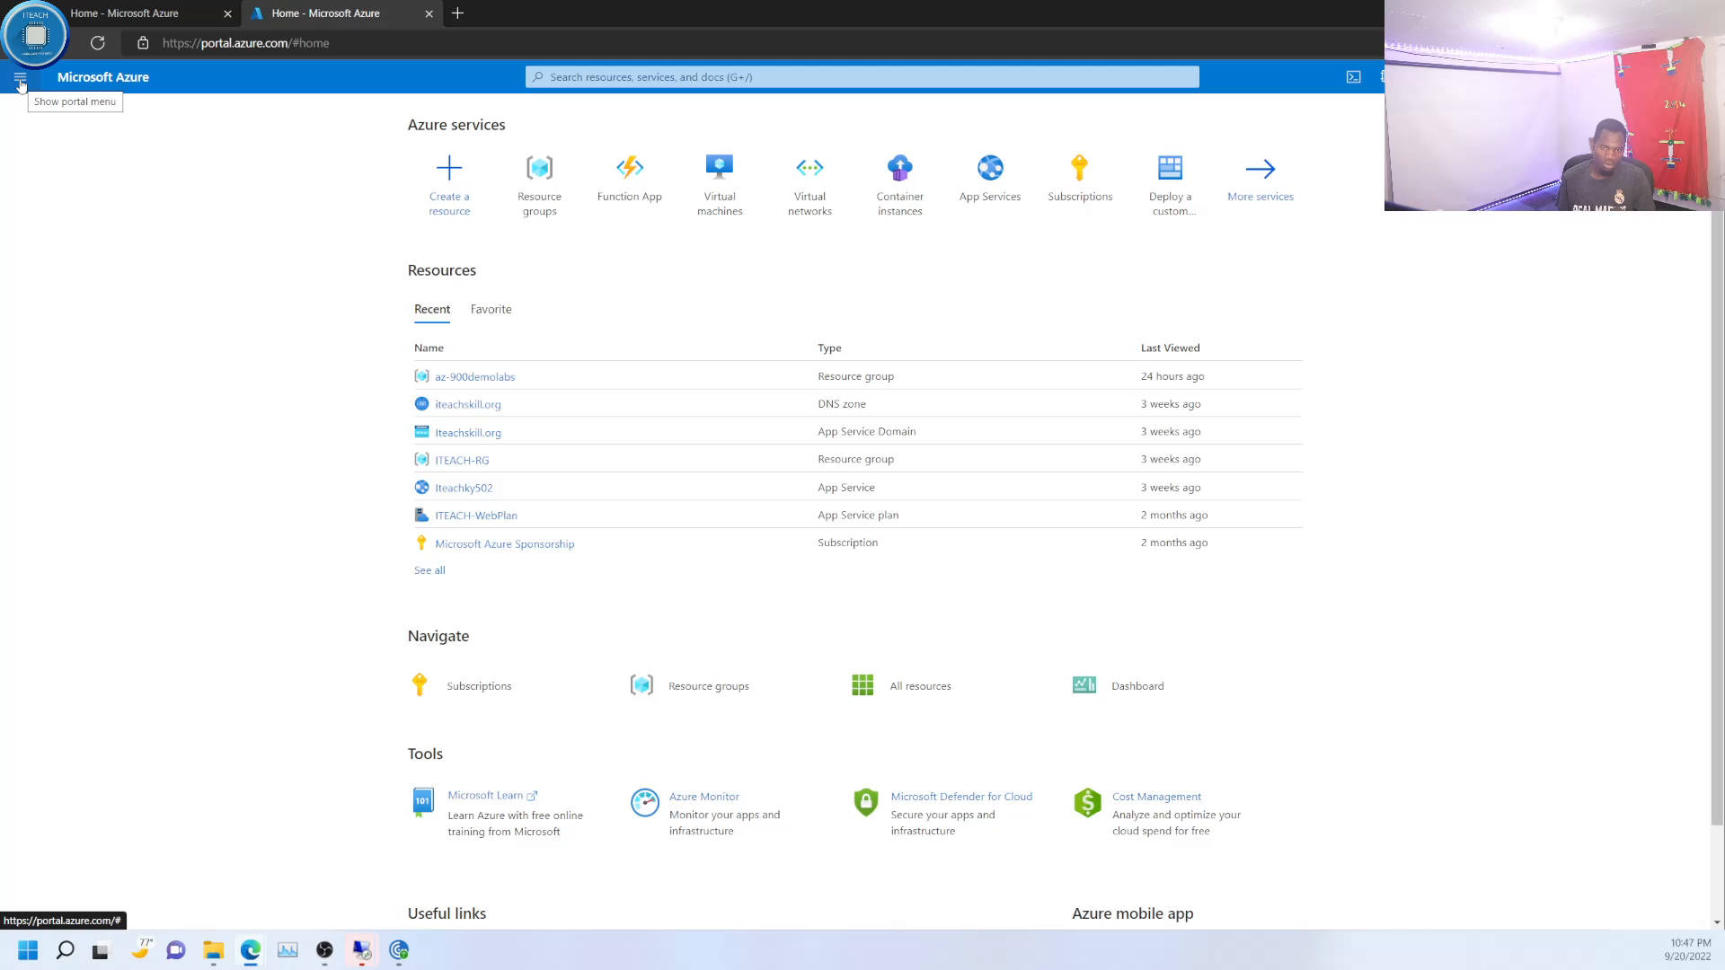
- Open Storage accounts from the list of all services and start creating a new storage account
click(624, 76)
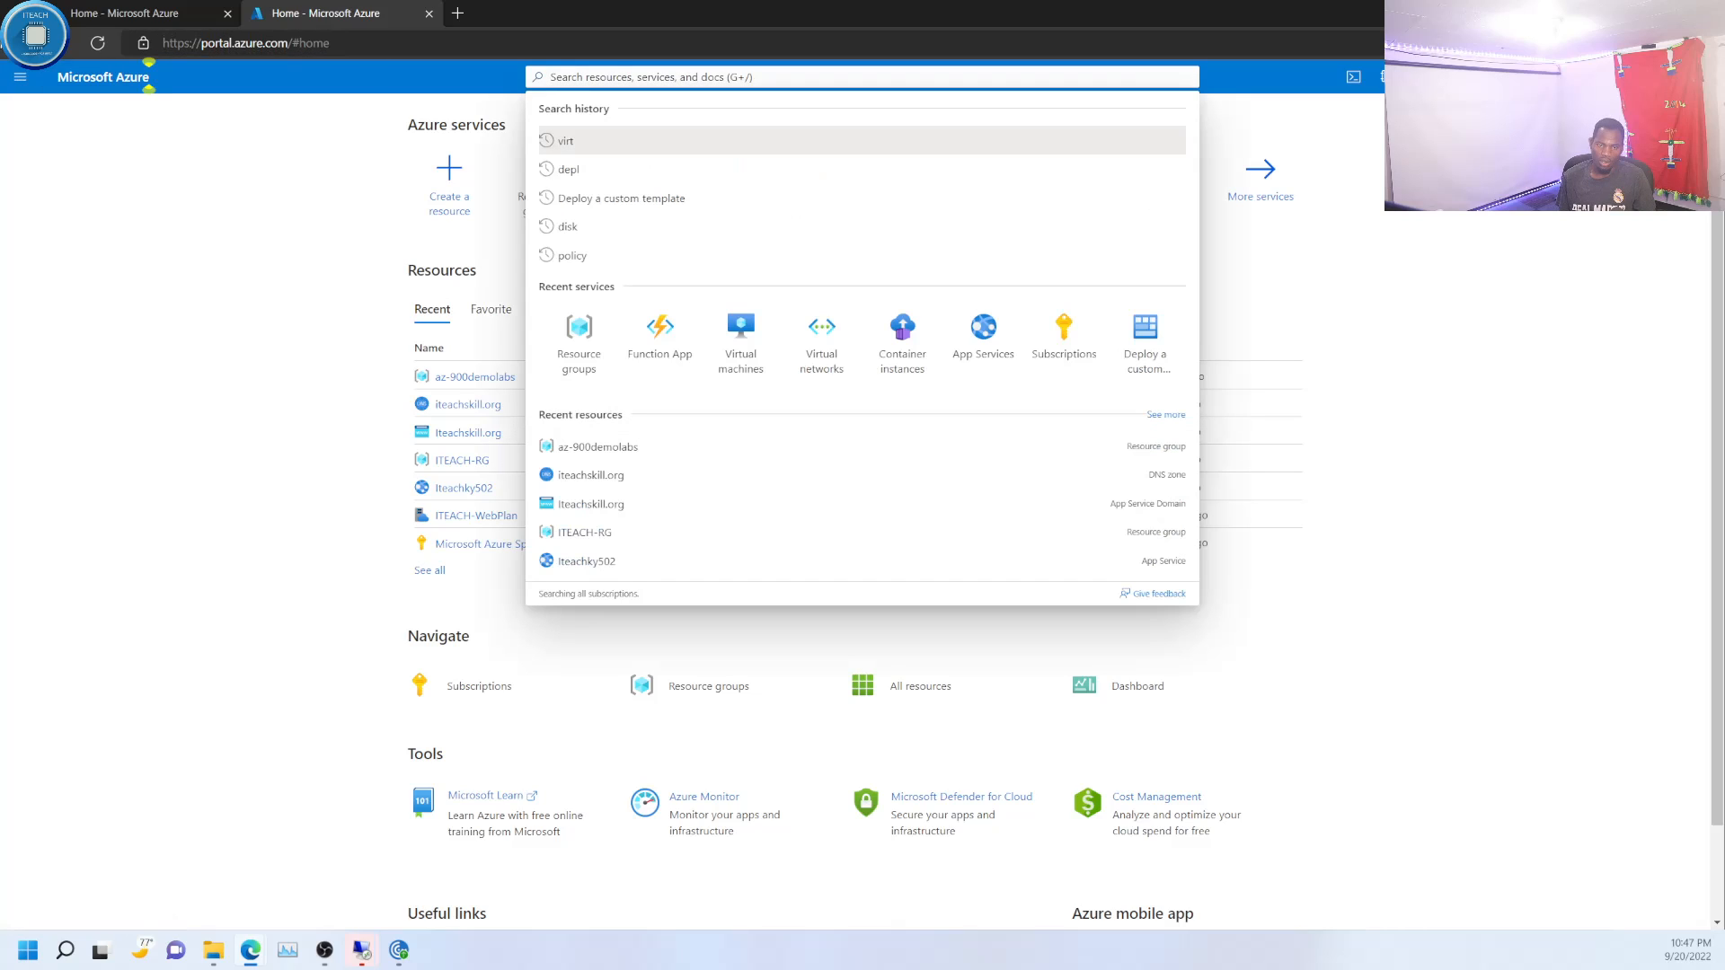
click(34, 74)
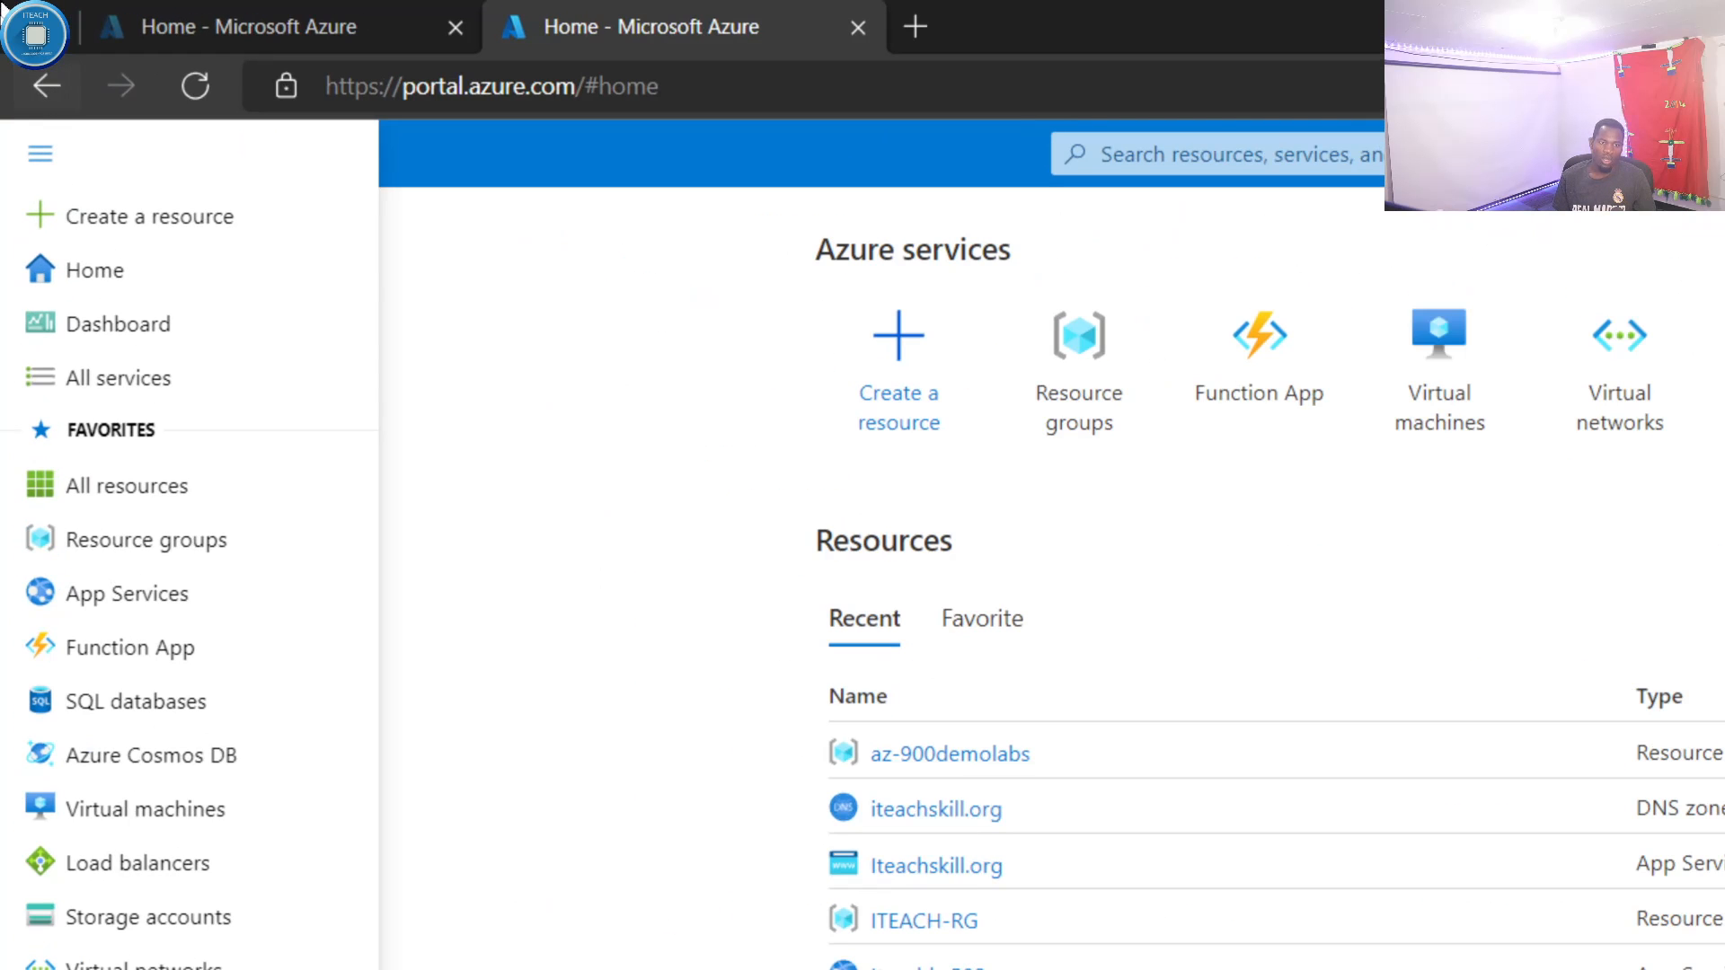
click(162, 385)
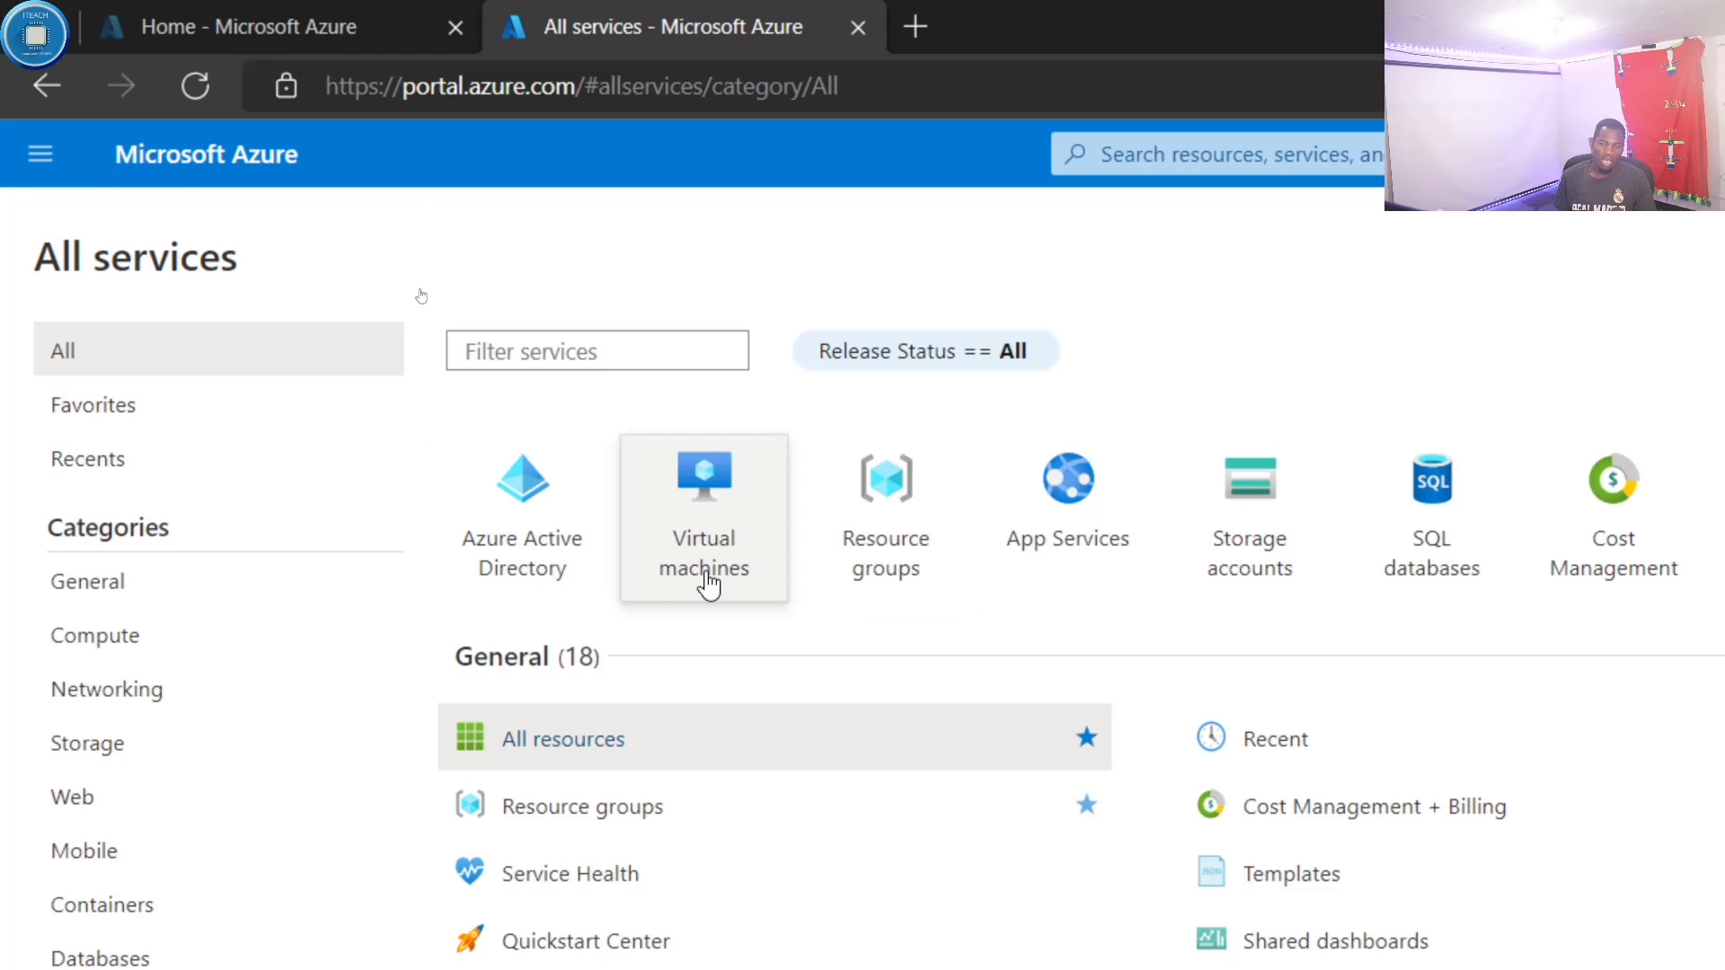
click(1262, 524)
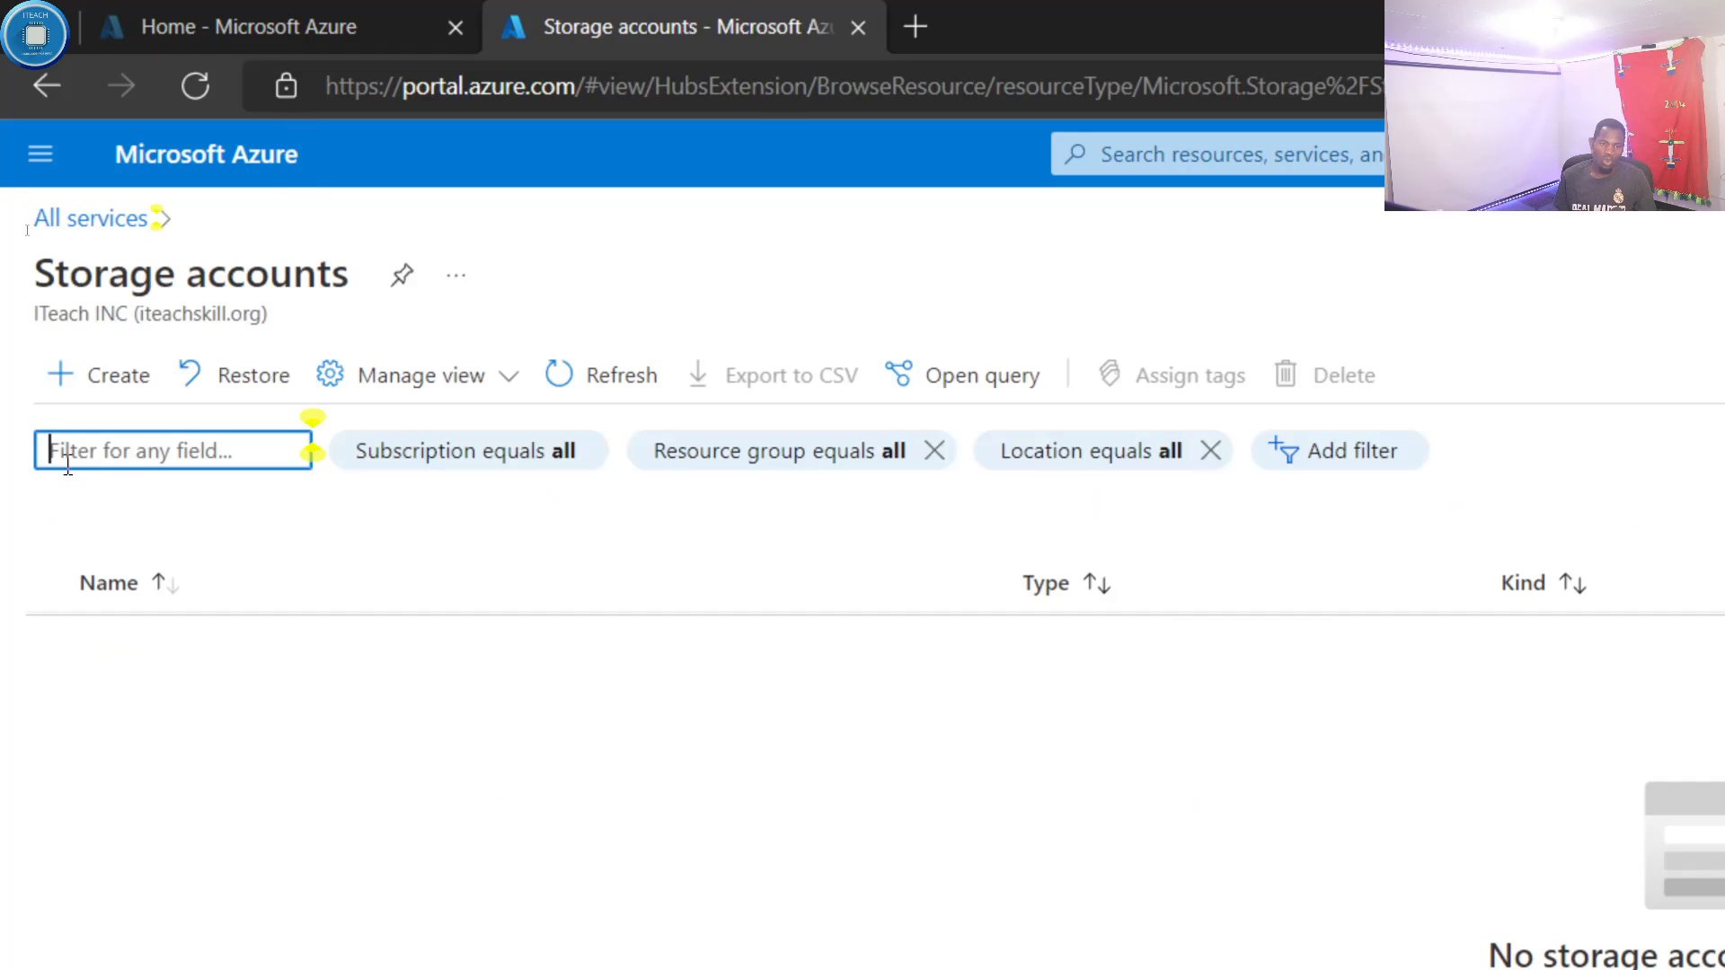
click(88, 391)
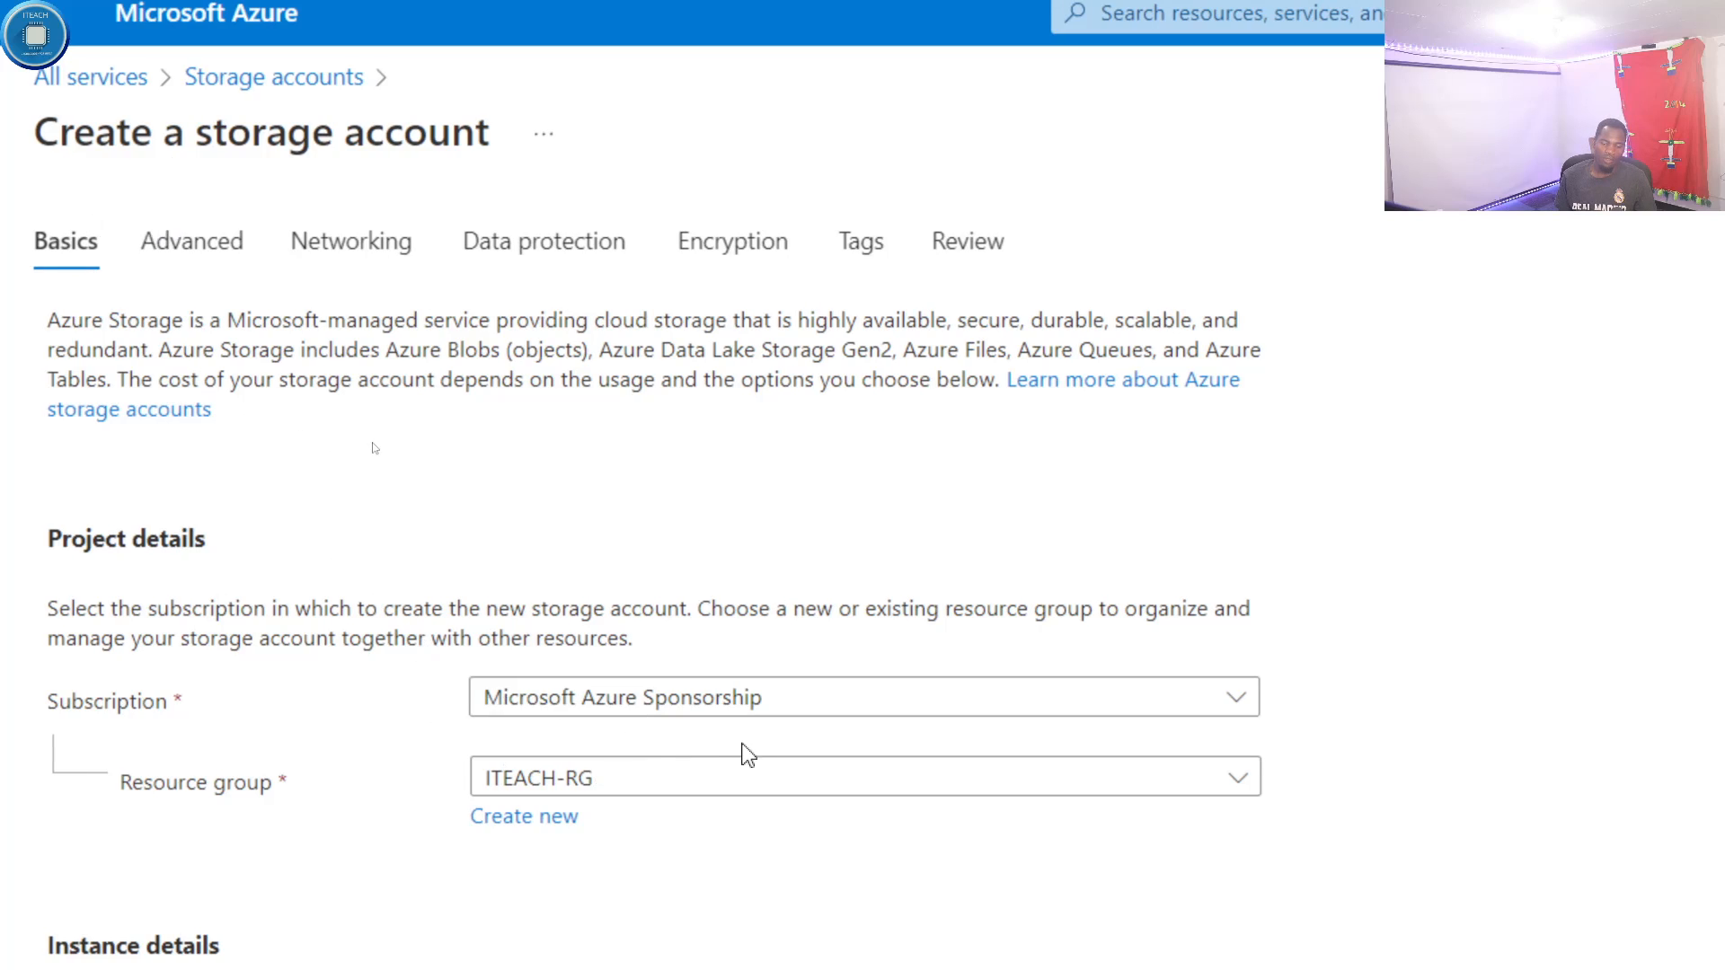
- Select az-900demolabs as the resource group for the new storage account
click(629, 780)
scroll(600, 865, down, 2)
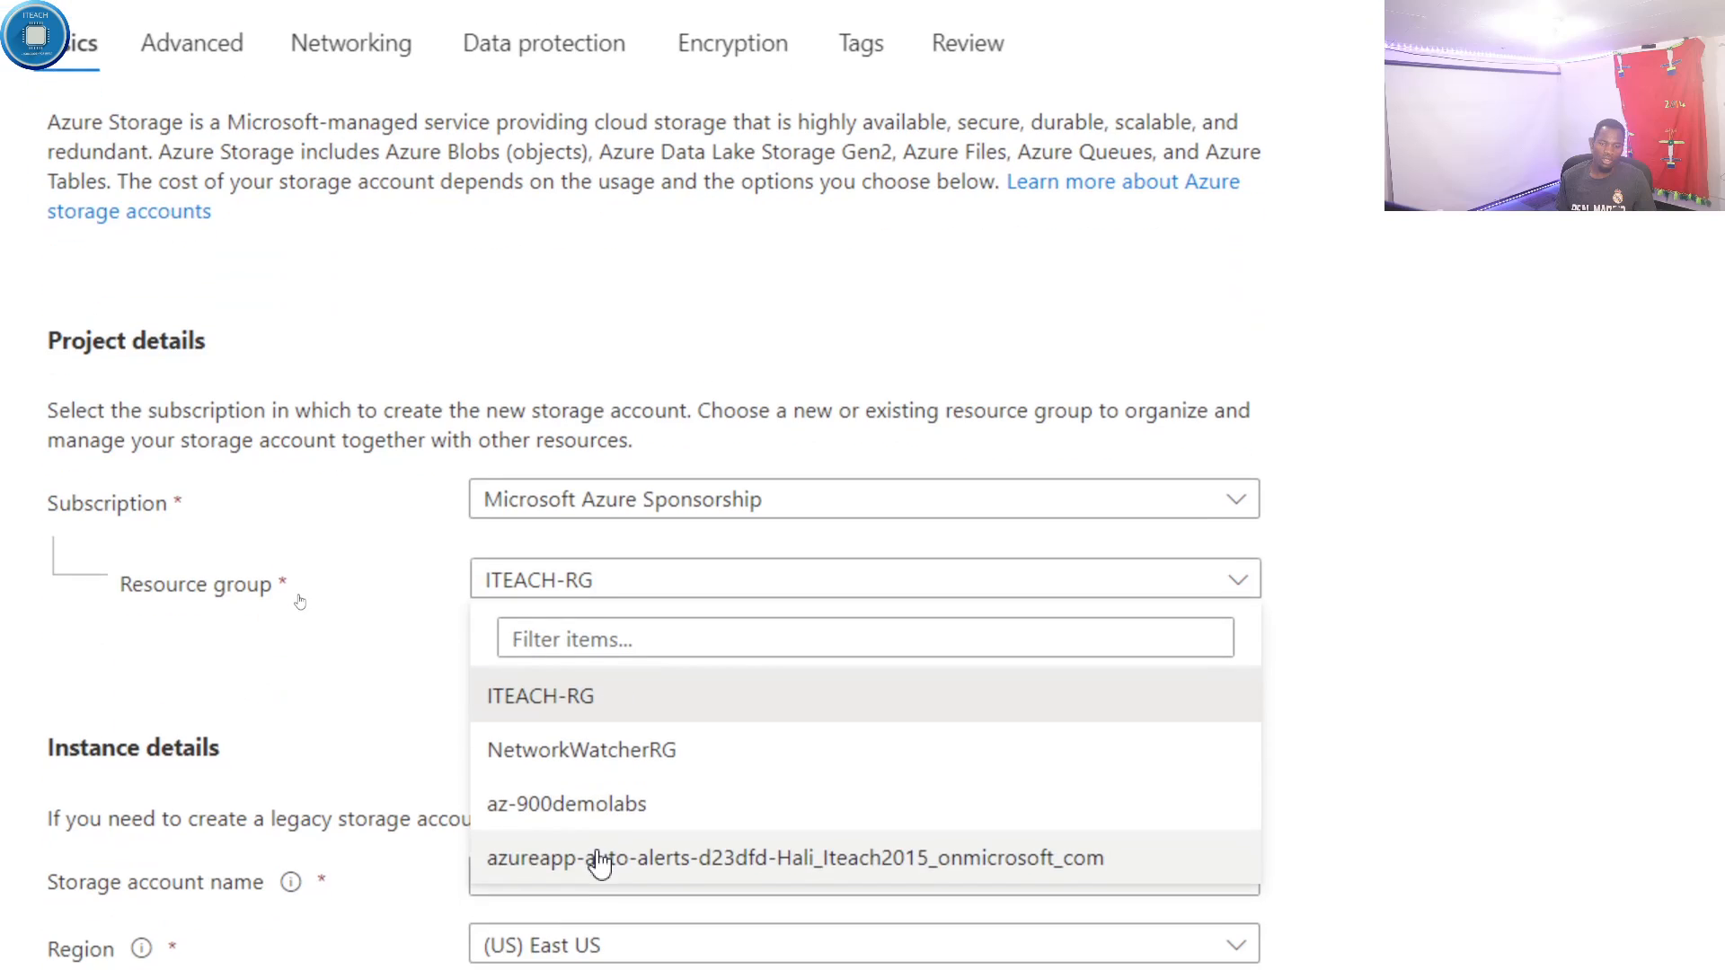
click(571, 809)
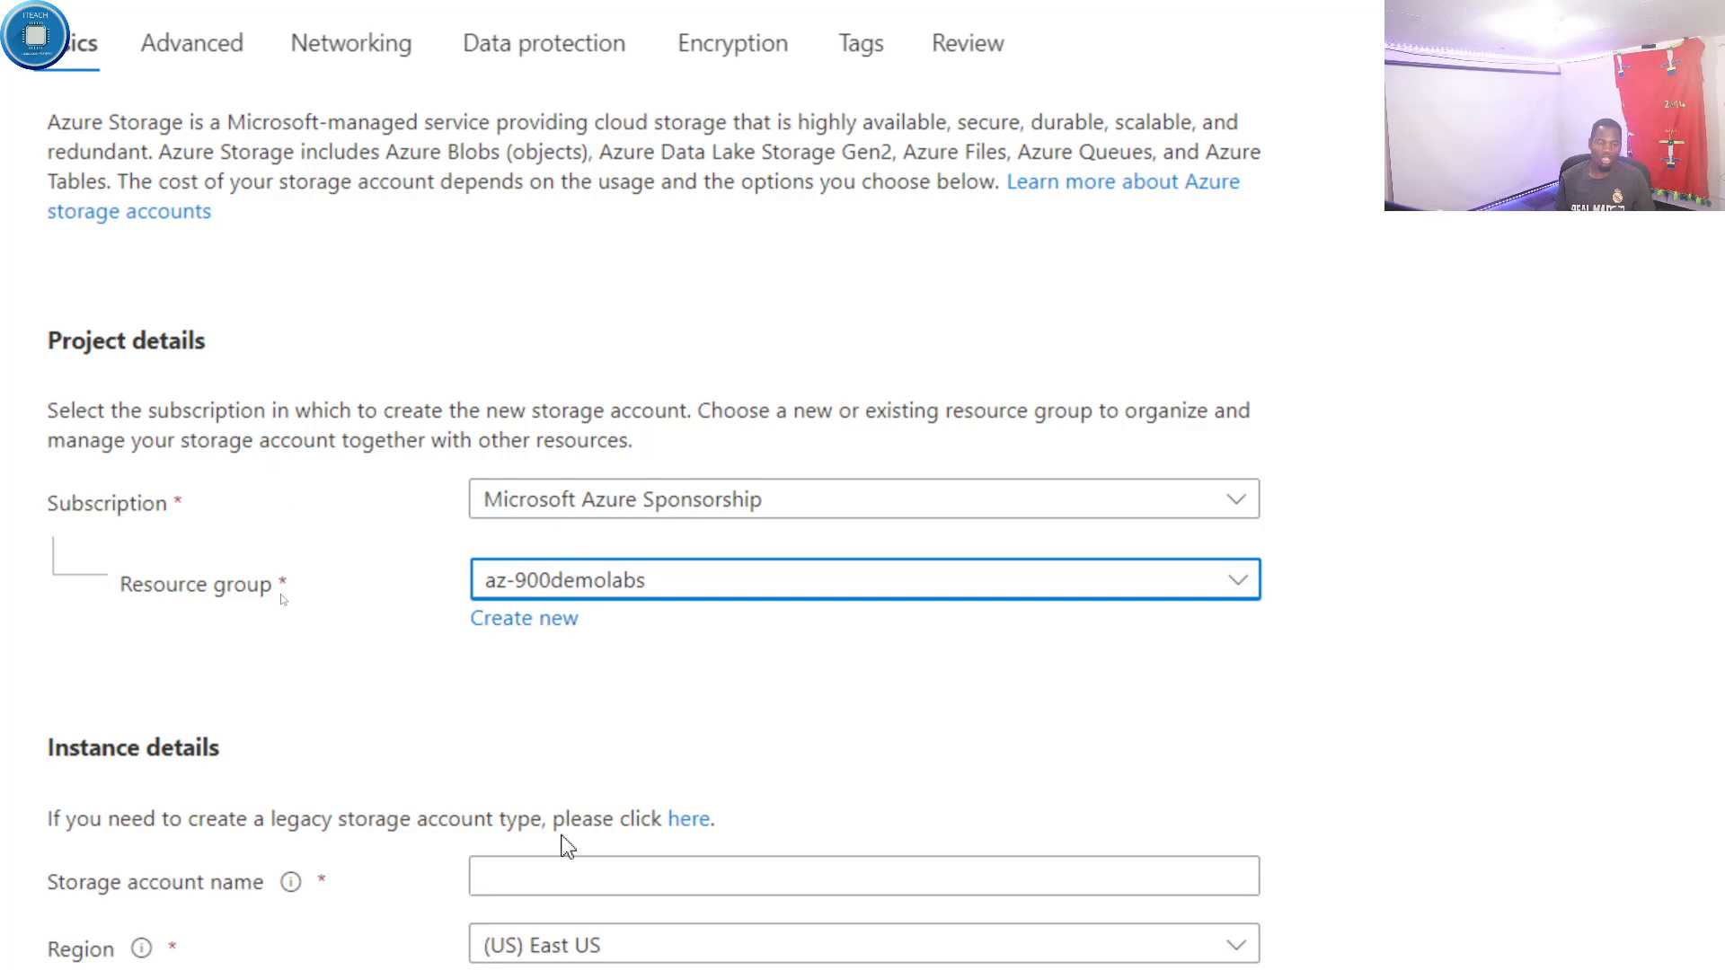
- Enter ITeachStorage11 as the storage account name in the instance details
scroll(561, 845, down, 1)
click(521, 787)
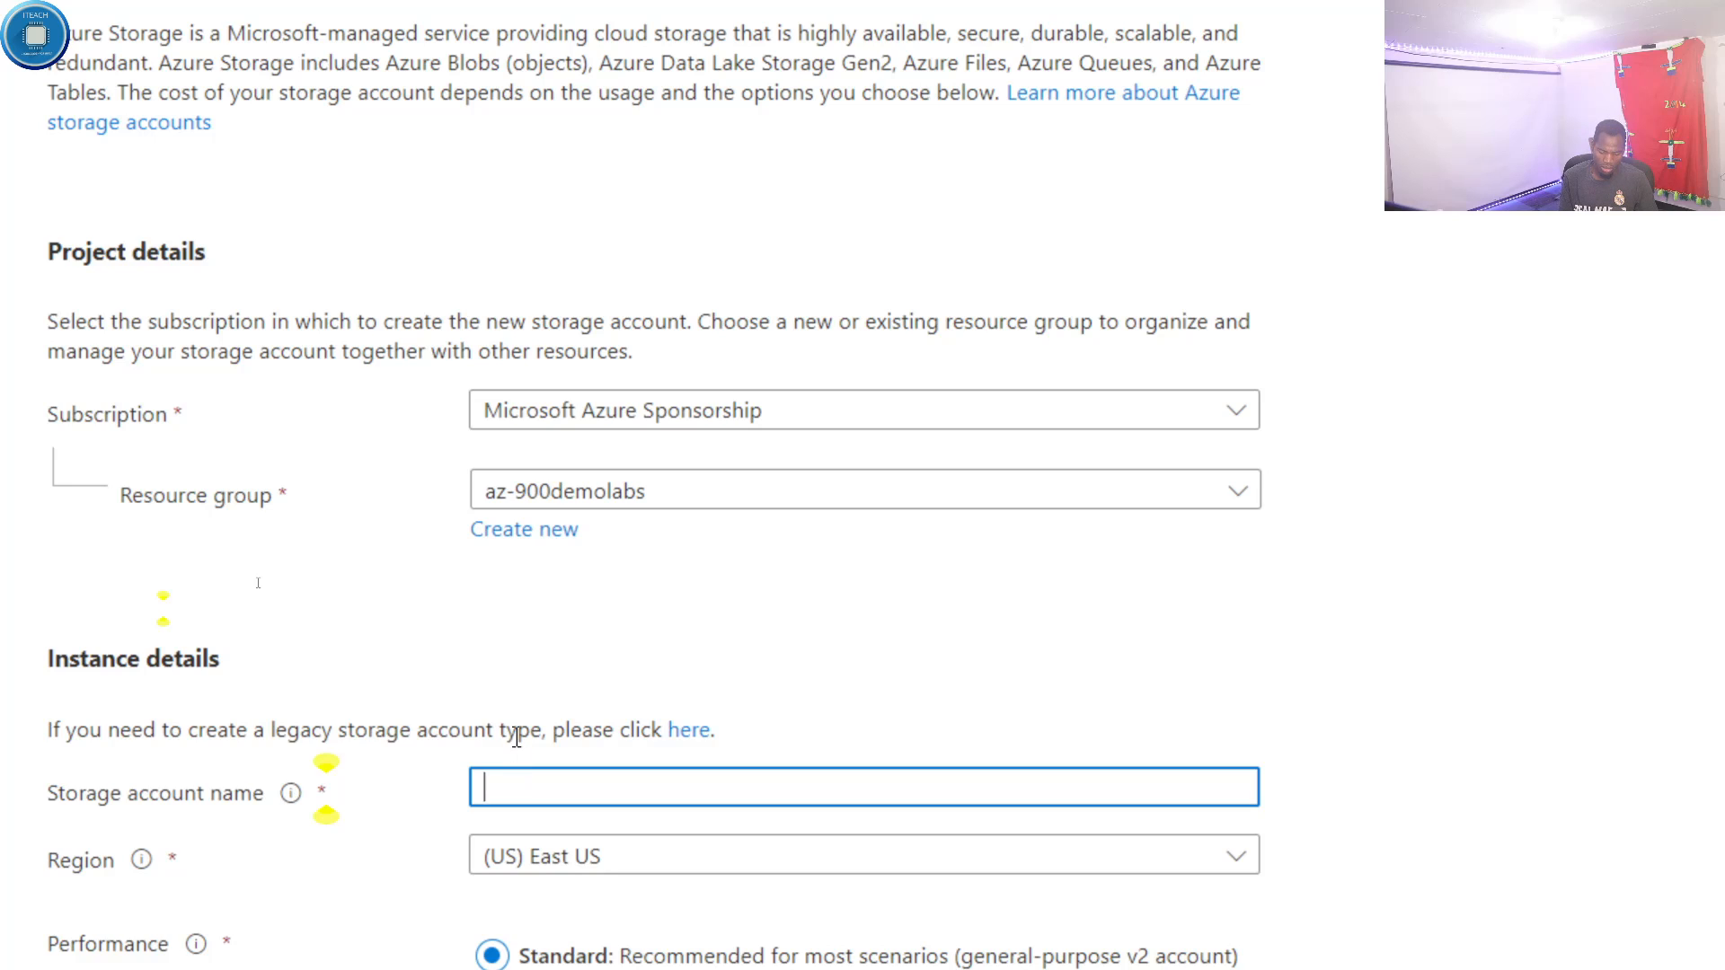
text(ITeach)
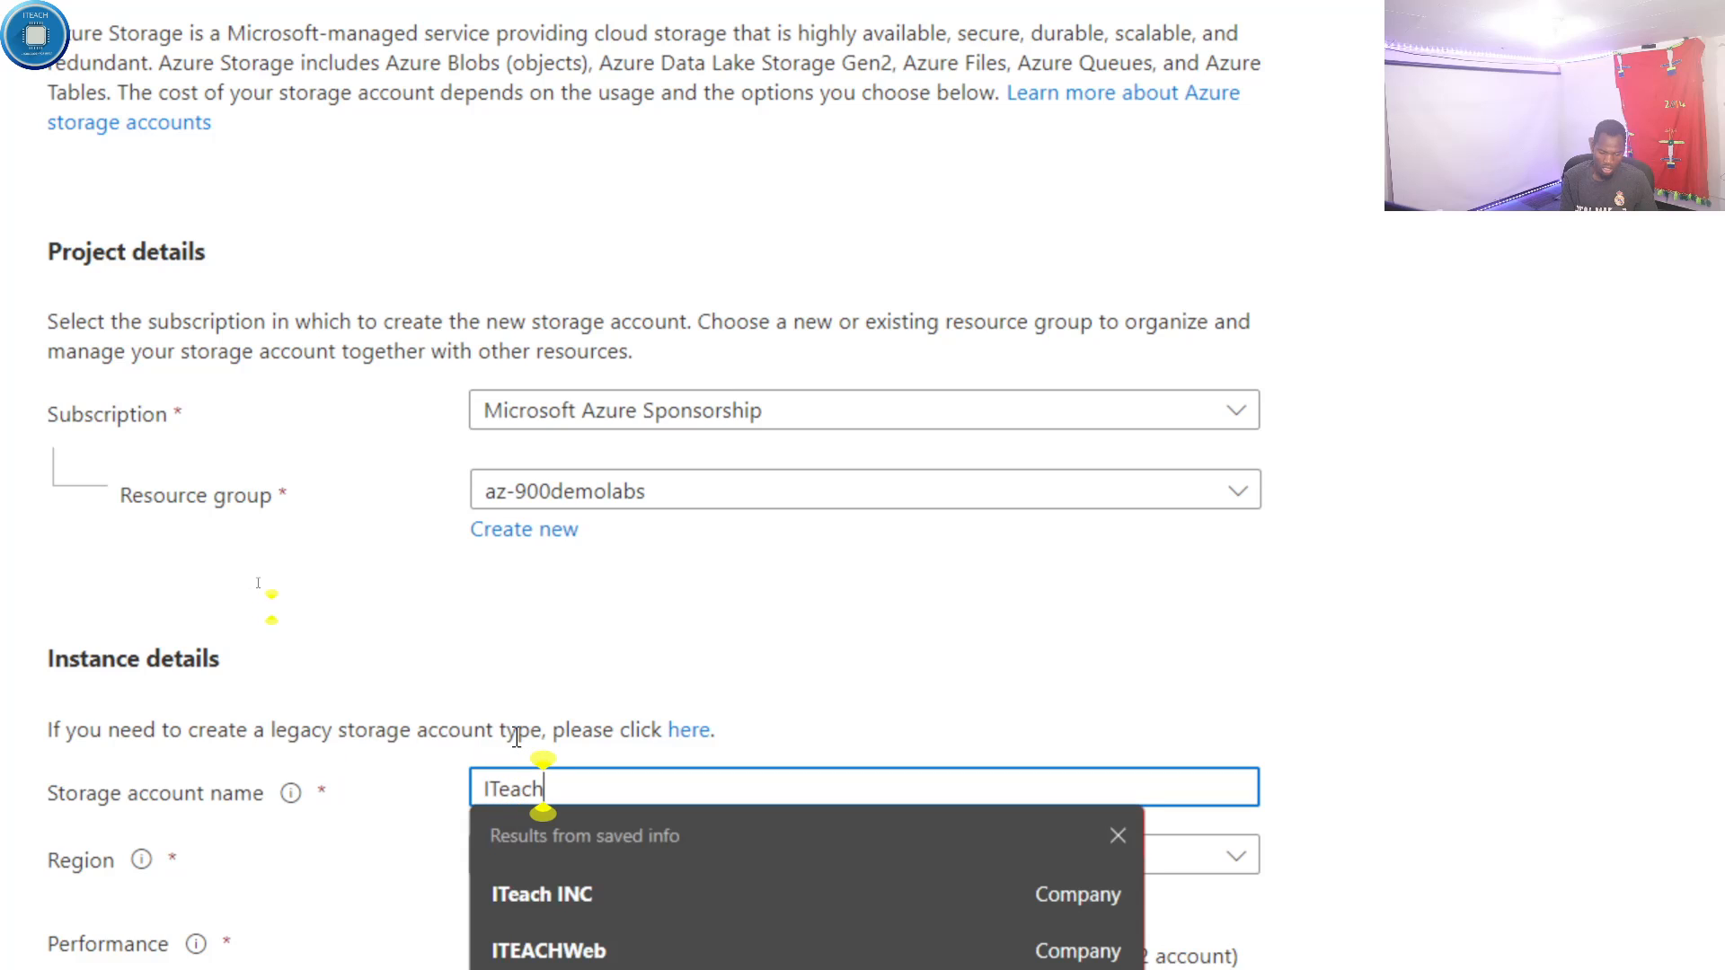
text(Sto)
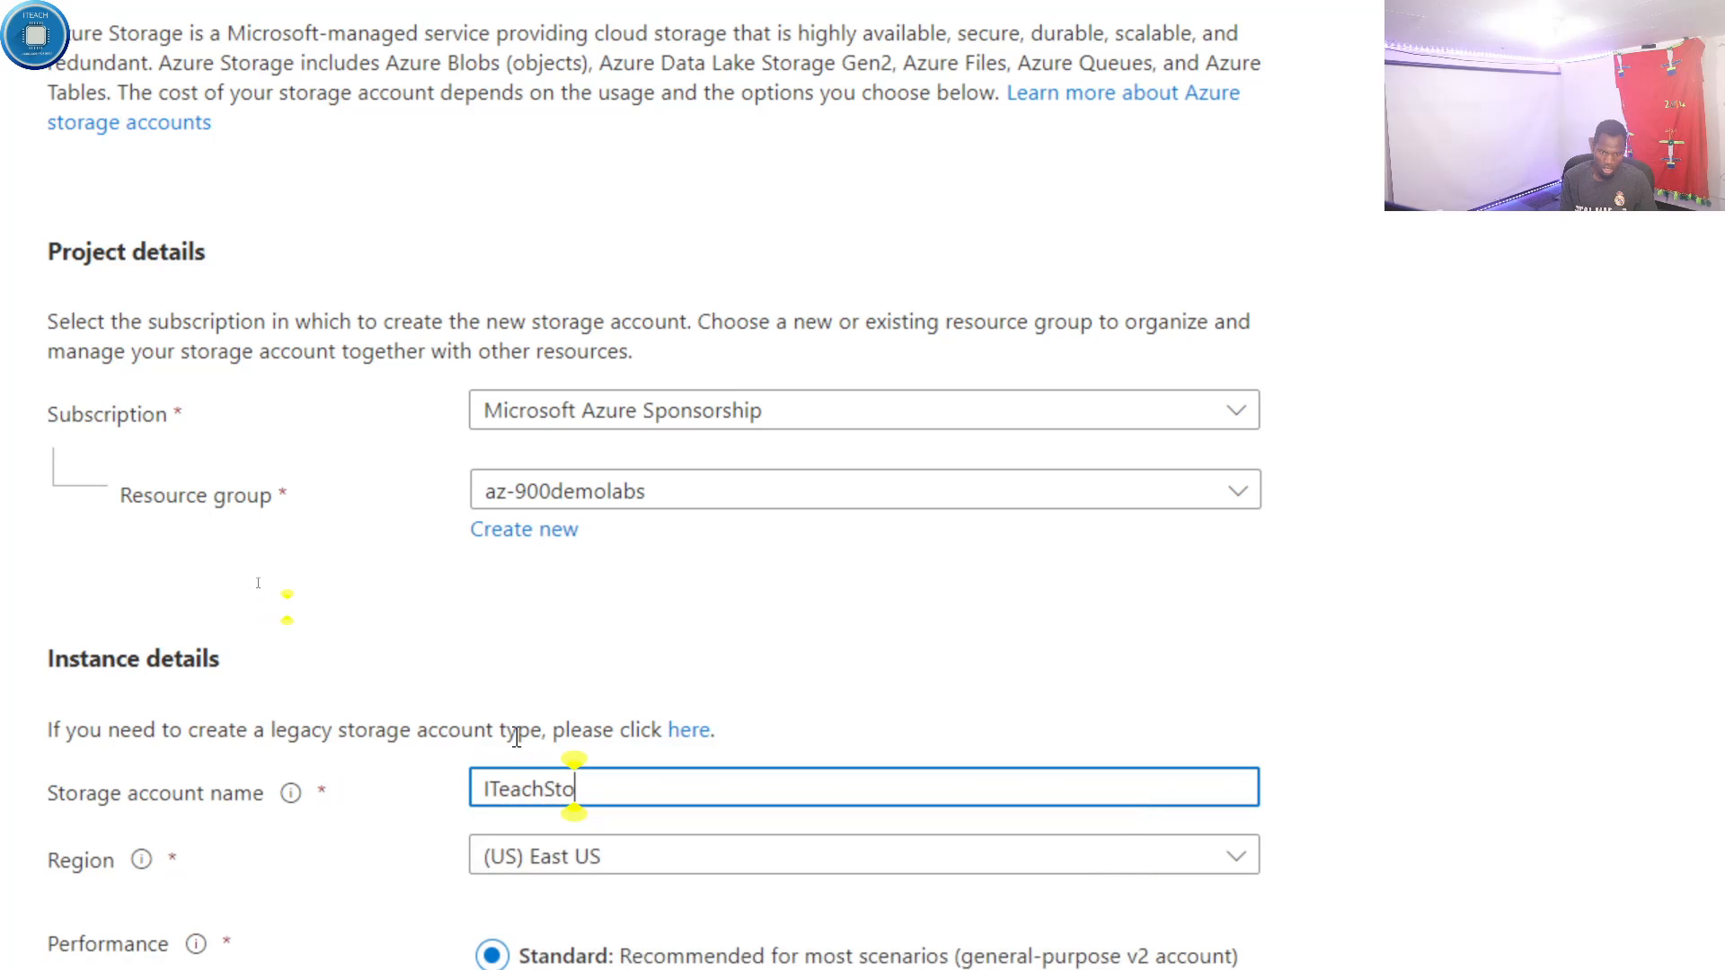
text(rage)
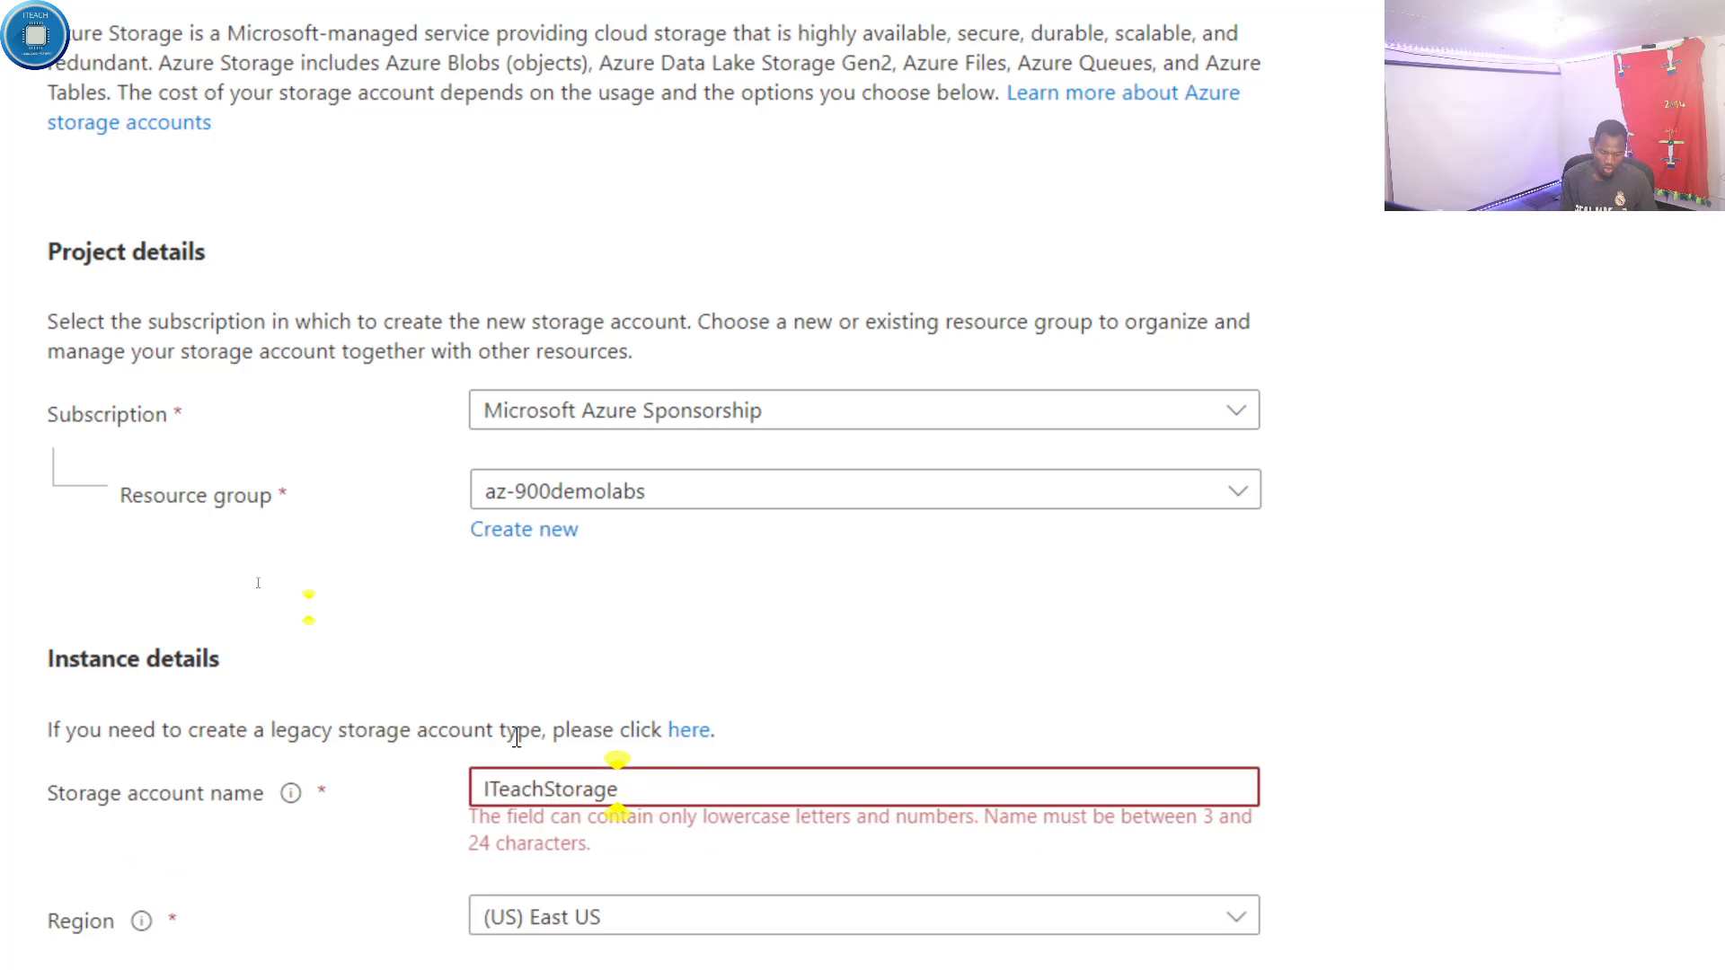
text(1)
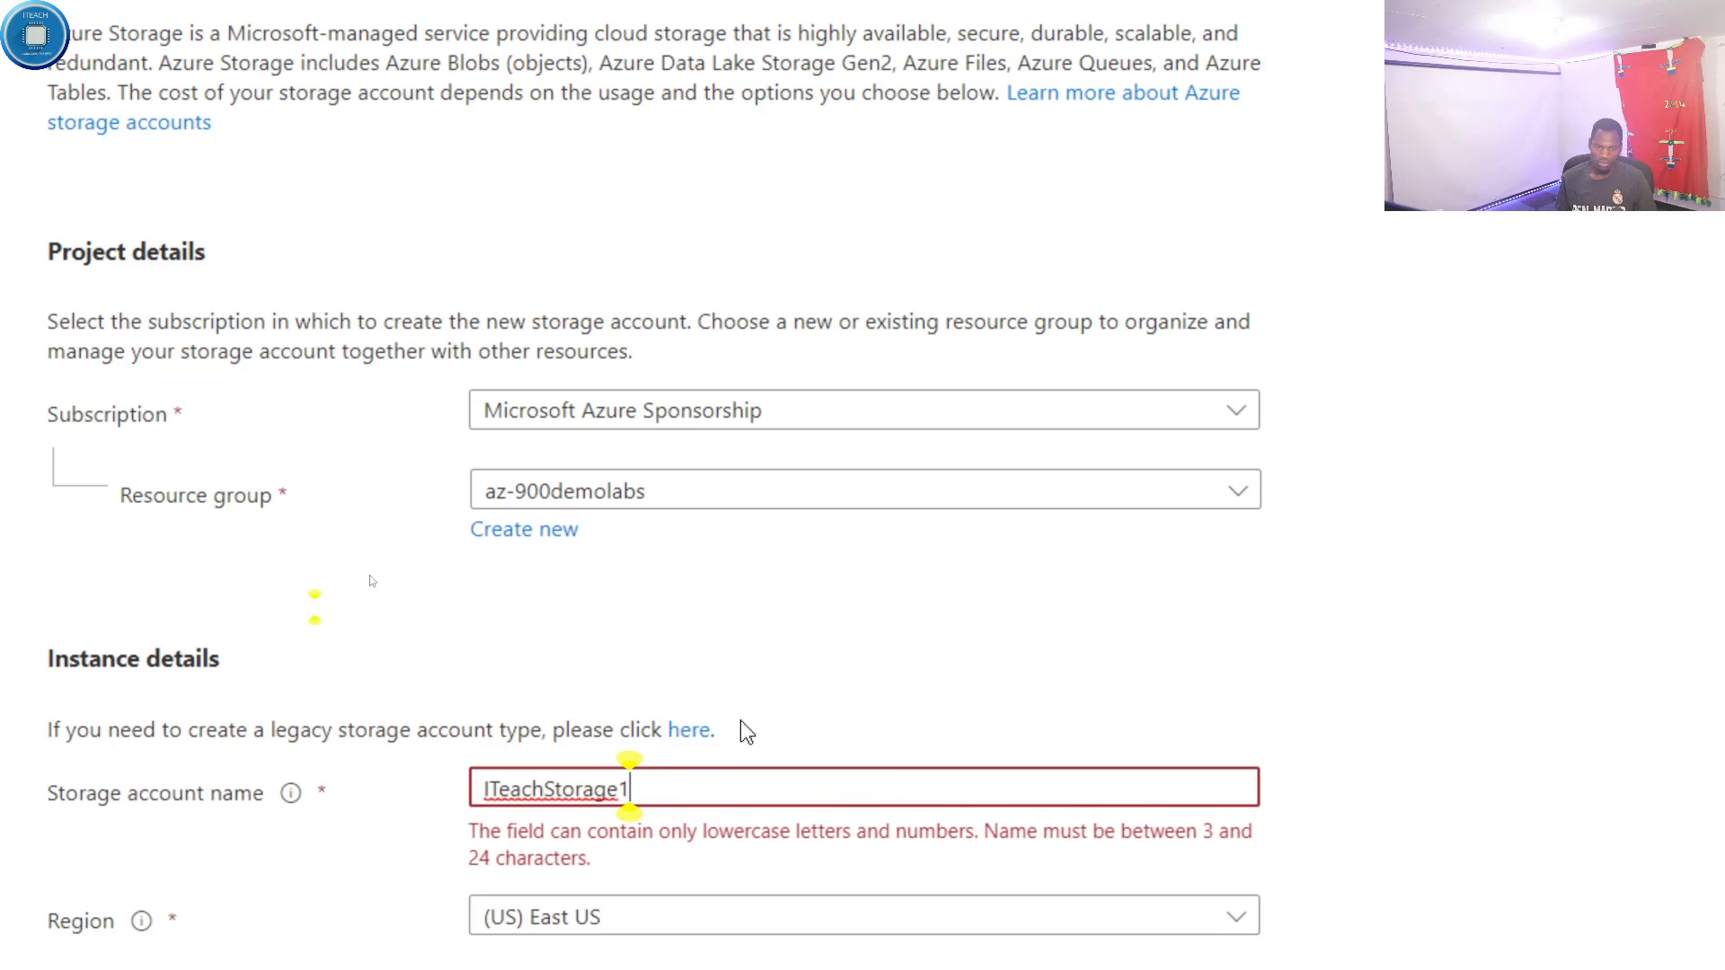
text(1)
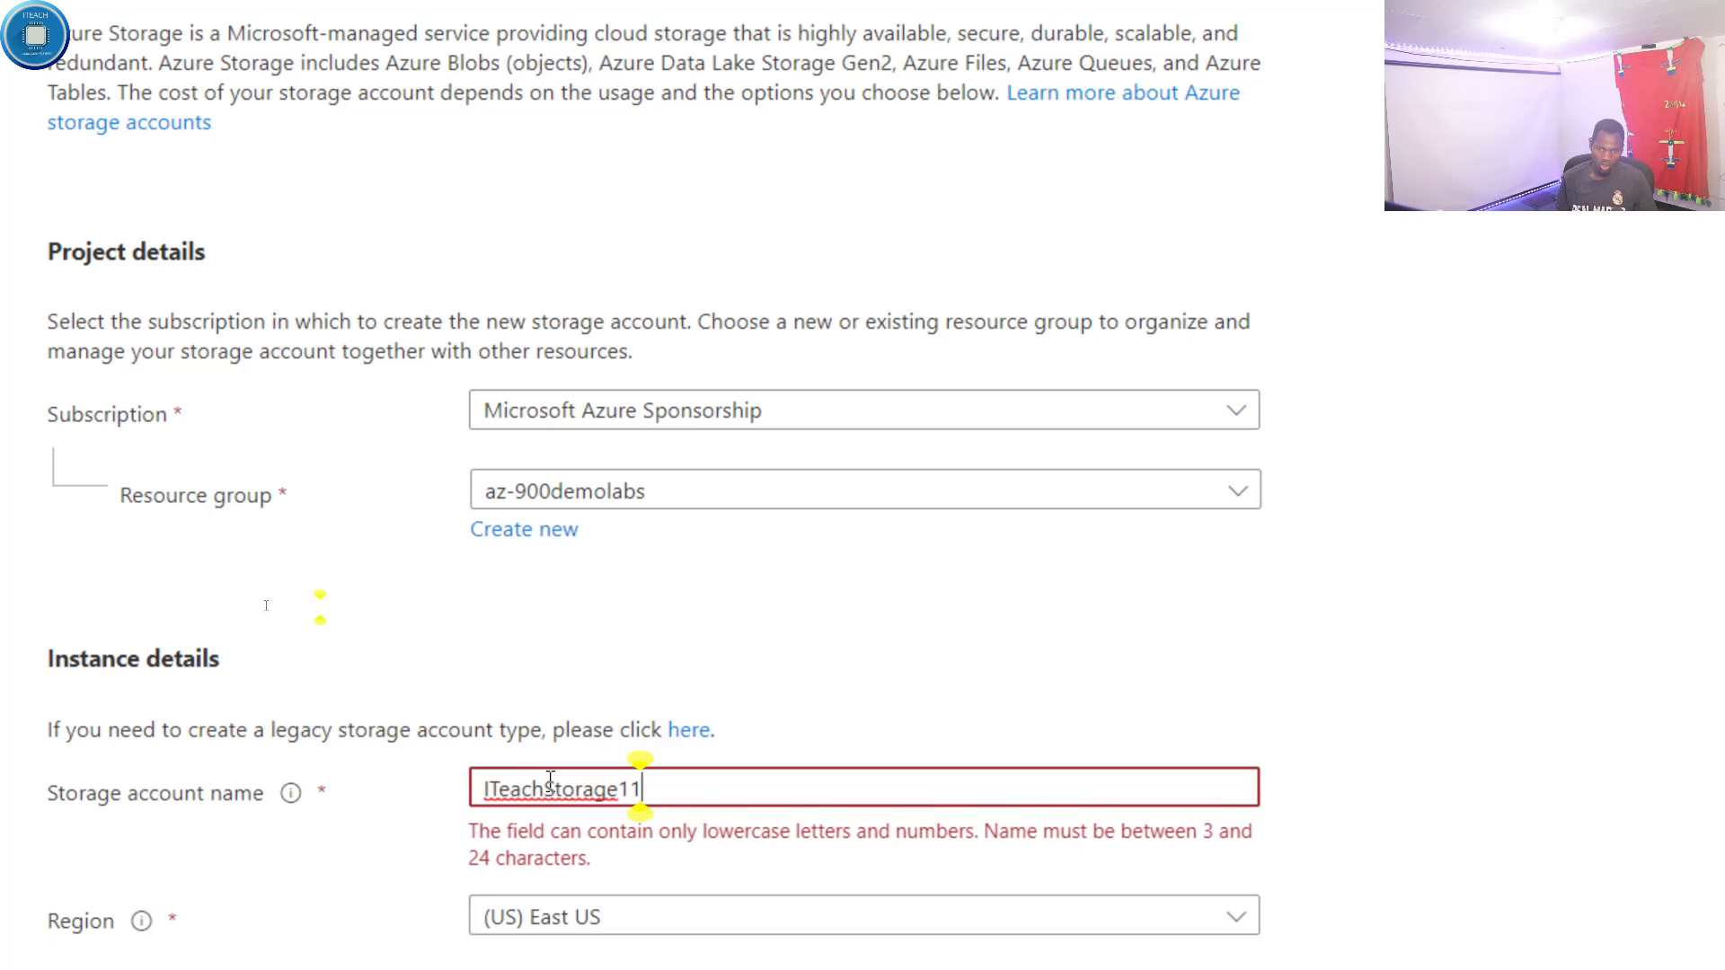
- Correct the storage account name to the all-lowercase iteachstorage1, with a single 1 at the end
click(498, 788)
key(BackSpace)
key(BackSpace)
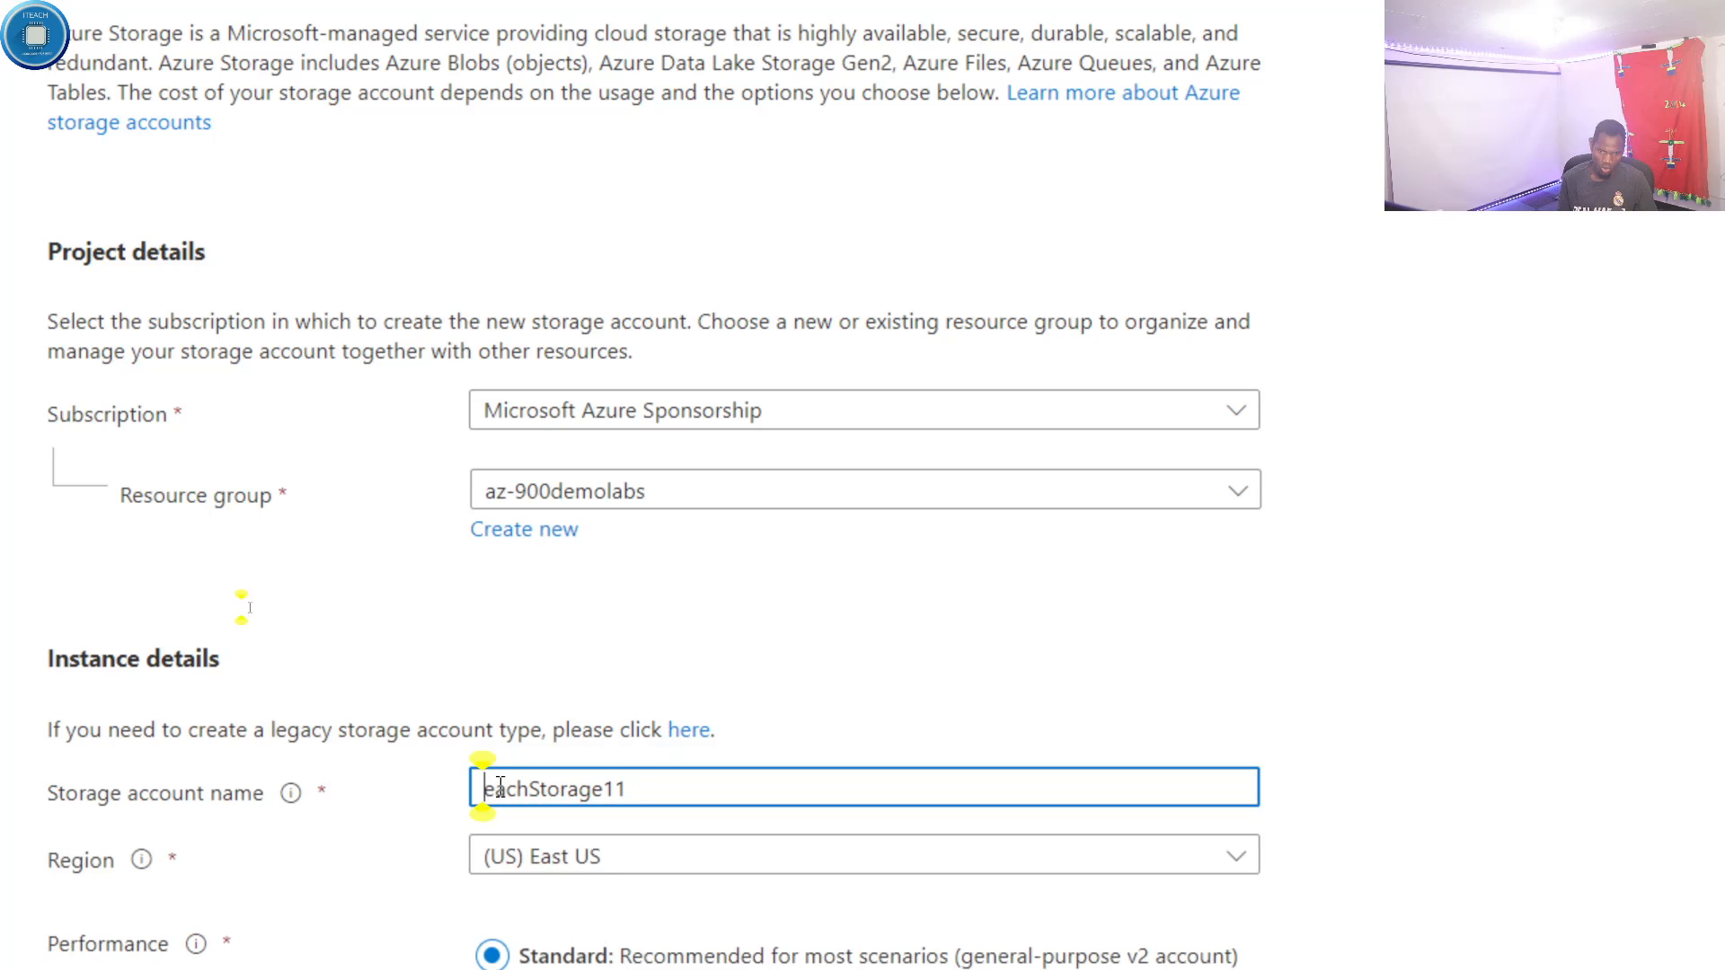
text(it)
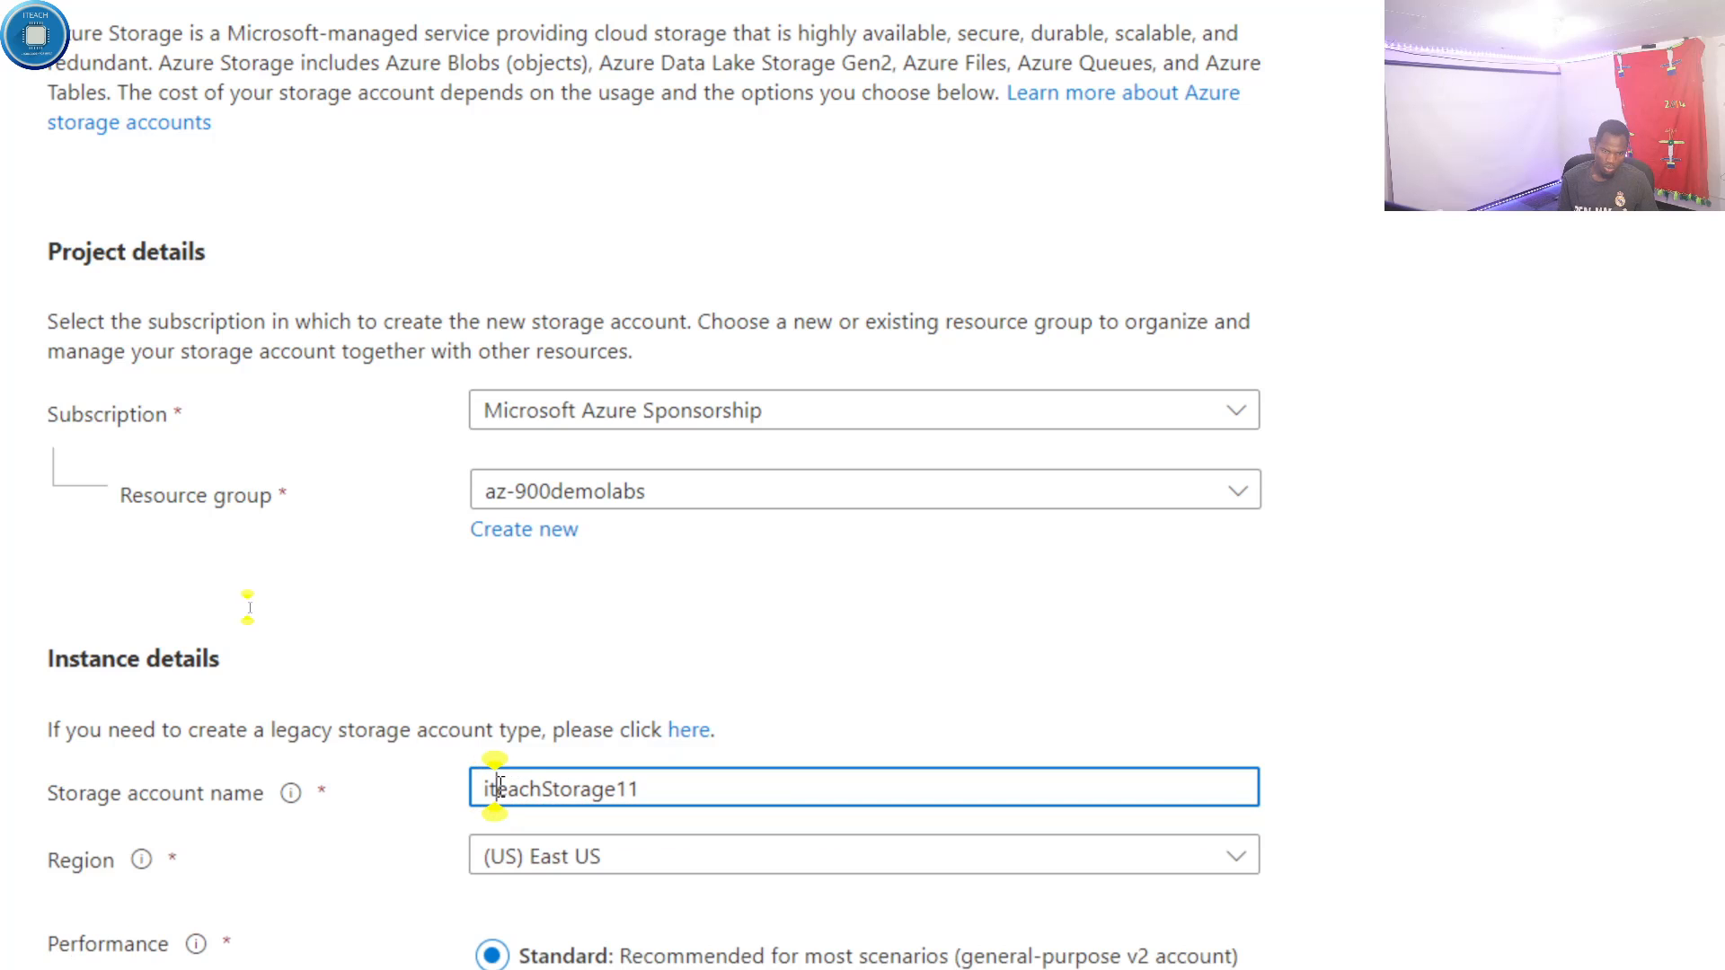
click(552, 788)
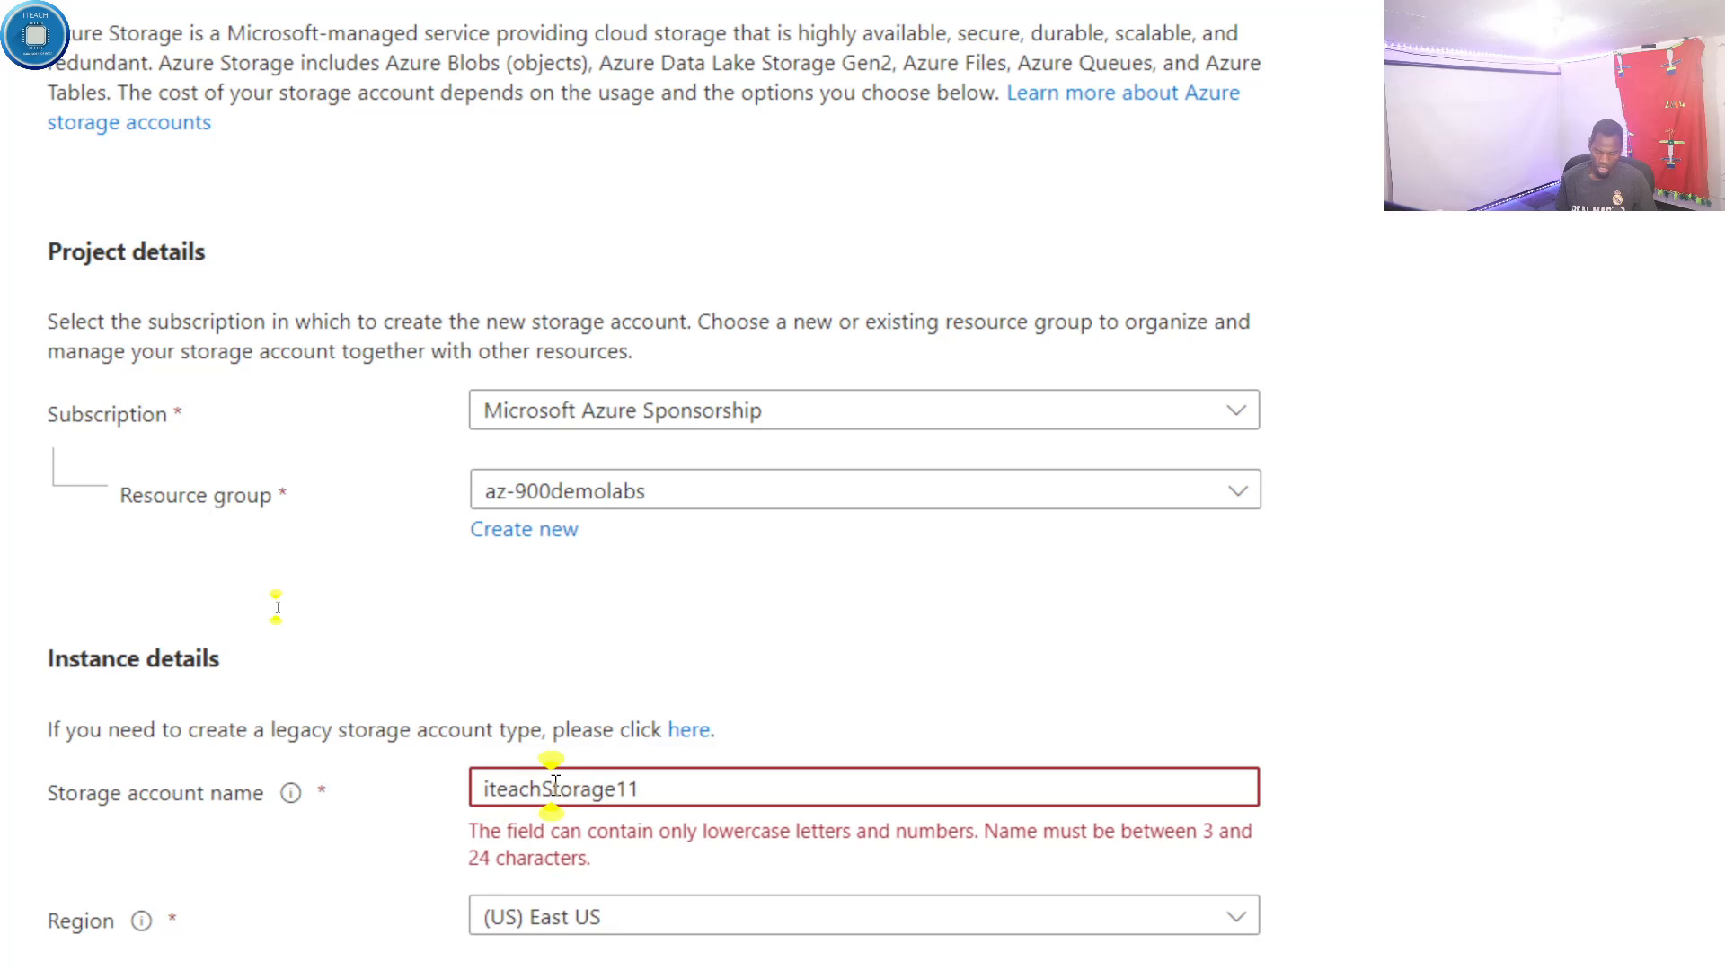
key(BackSpace)
text(s)
click(669, 785)
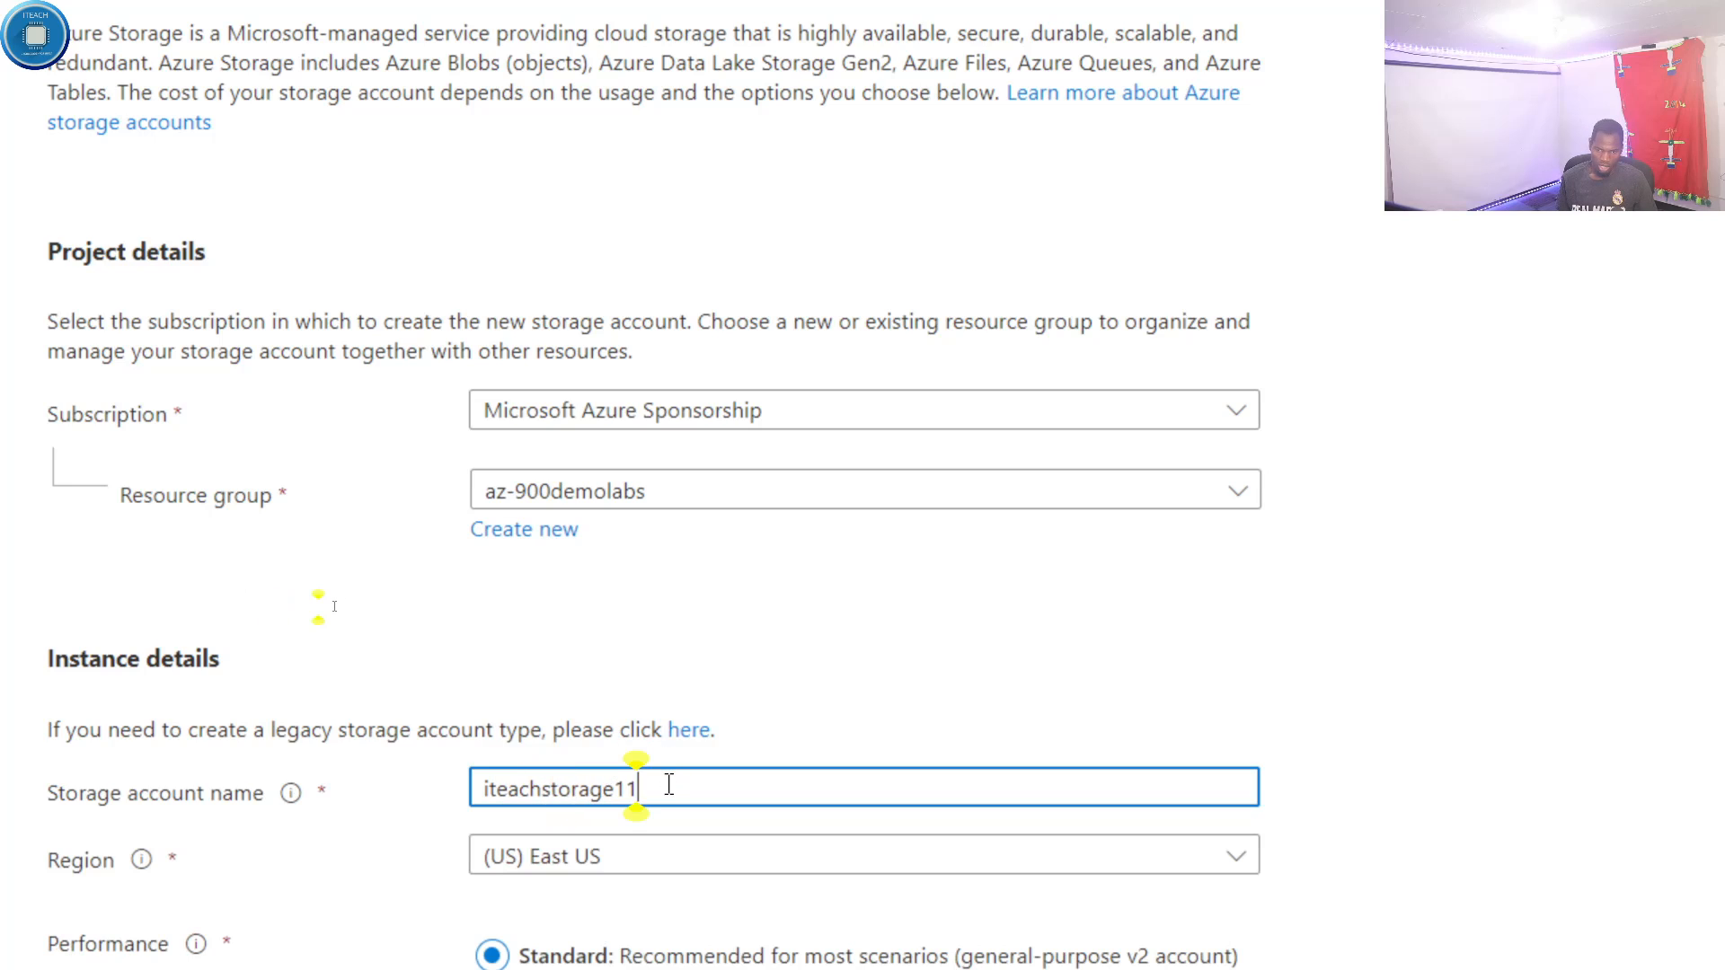
key(BackSpace)
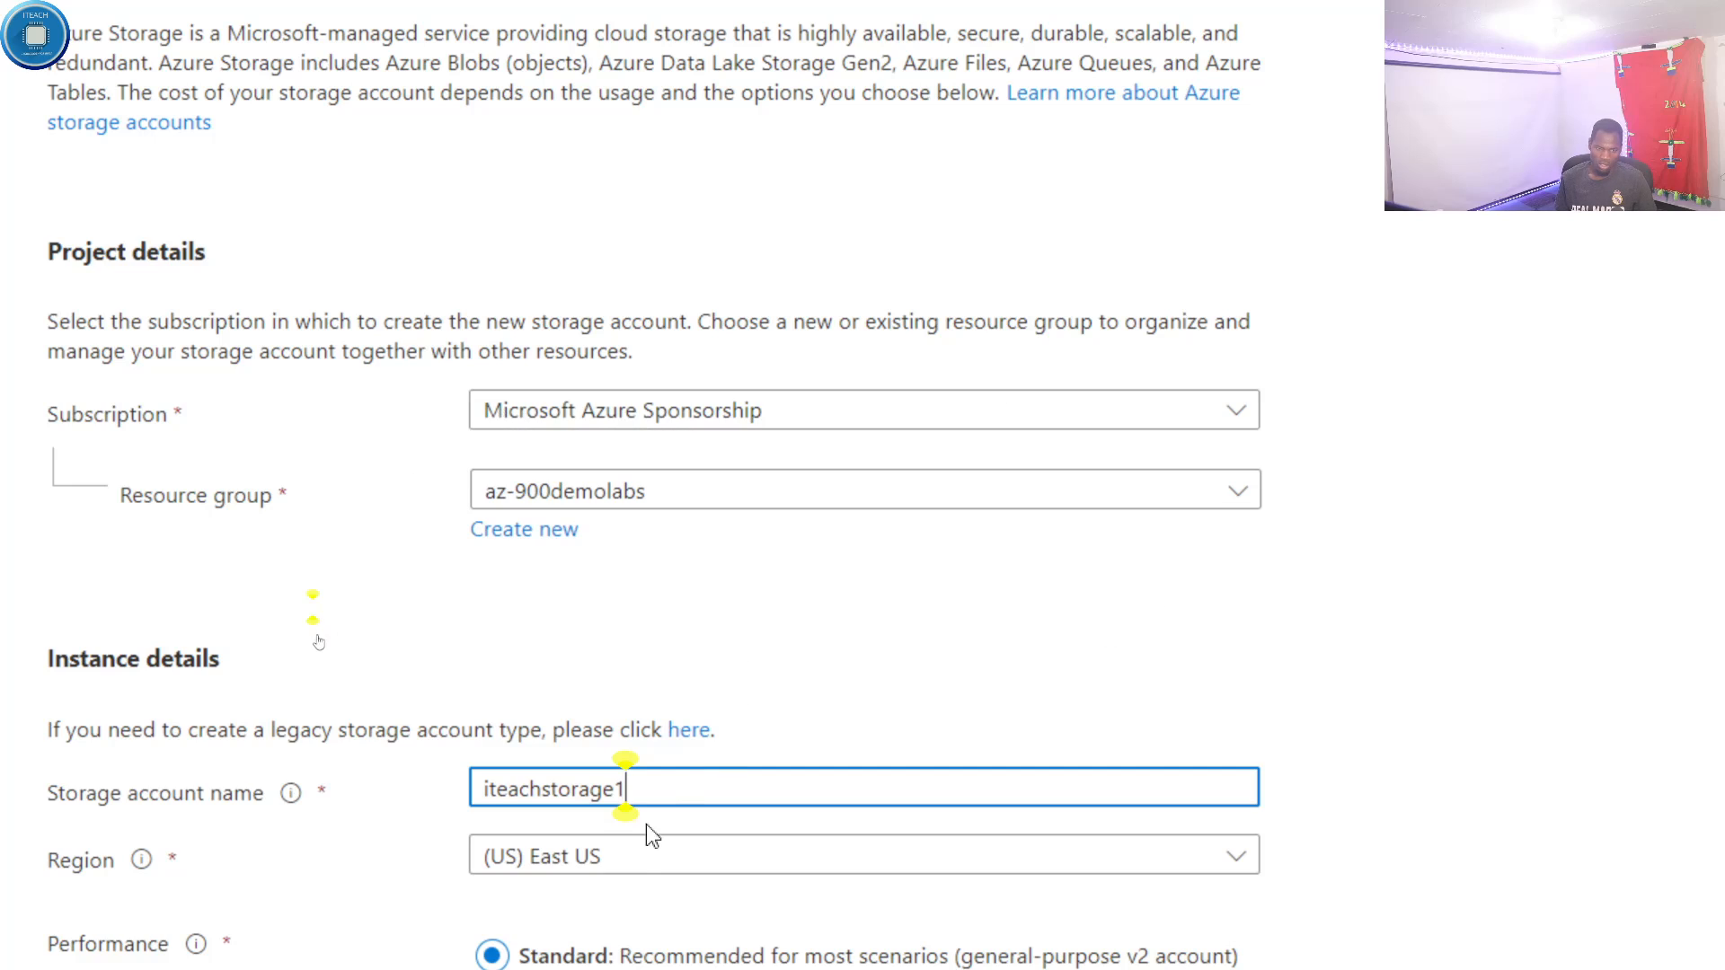
key(ctrl+a)
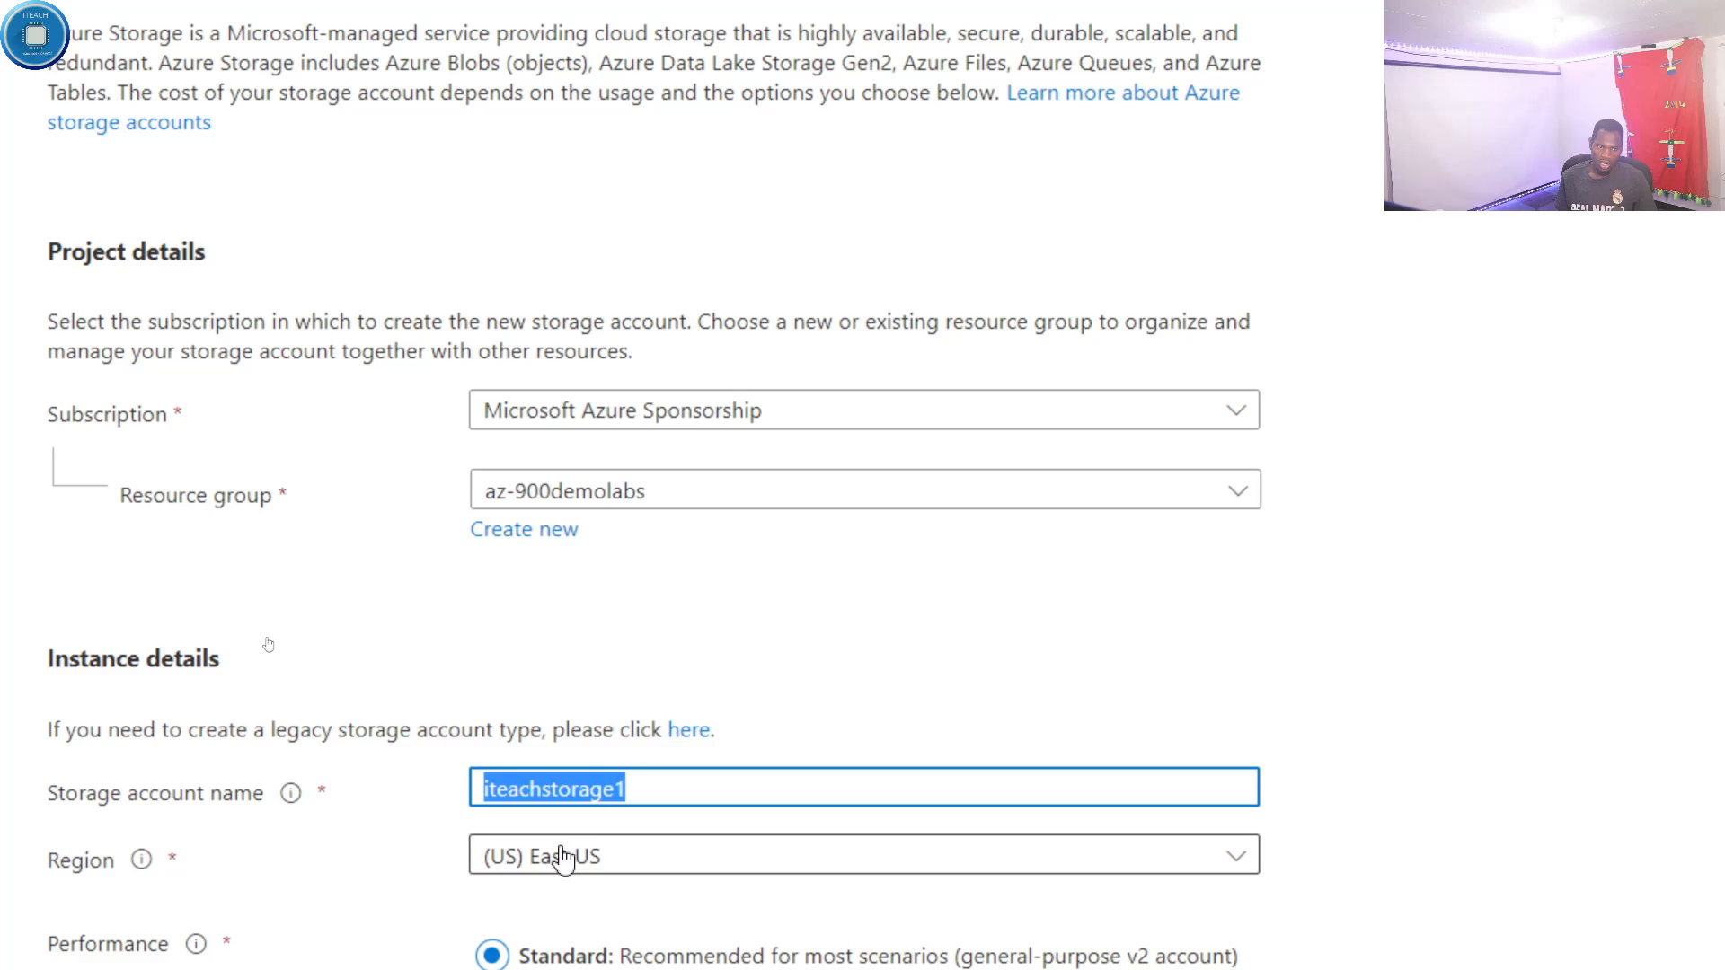
- Set the storage account's redundancy to Locally-redundant storage (LRS)
scroll(369, 853, down, 1)
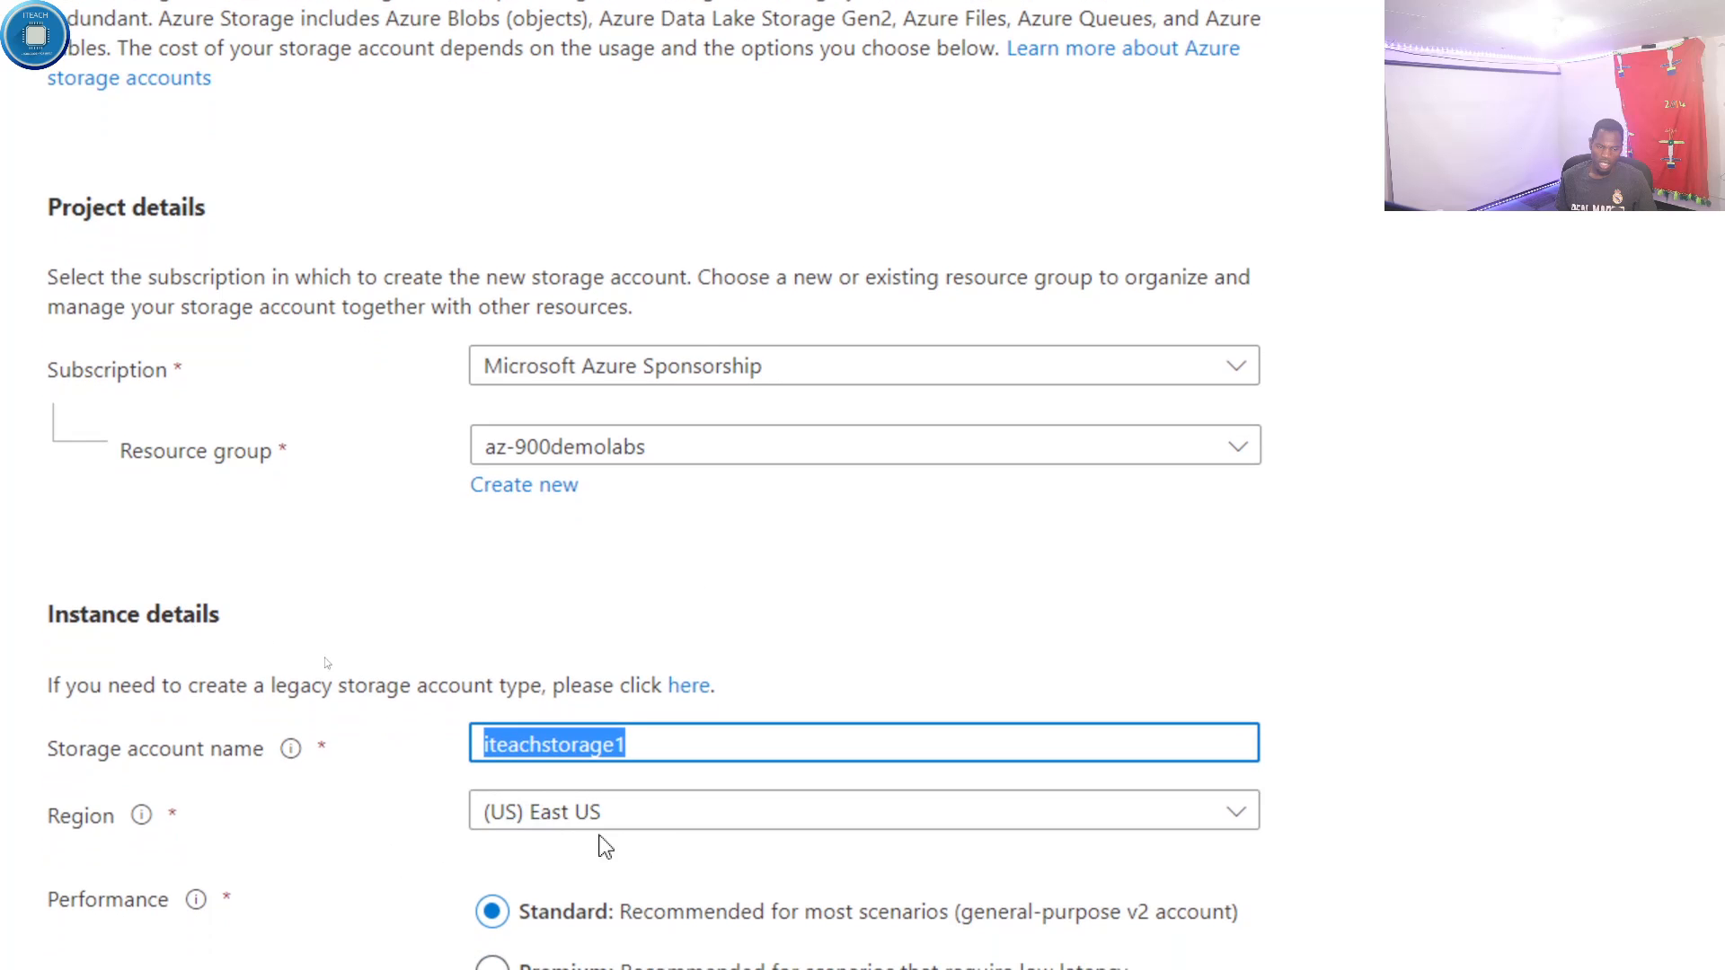
scroll(669, 845, down, 3)
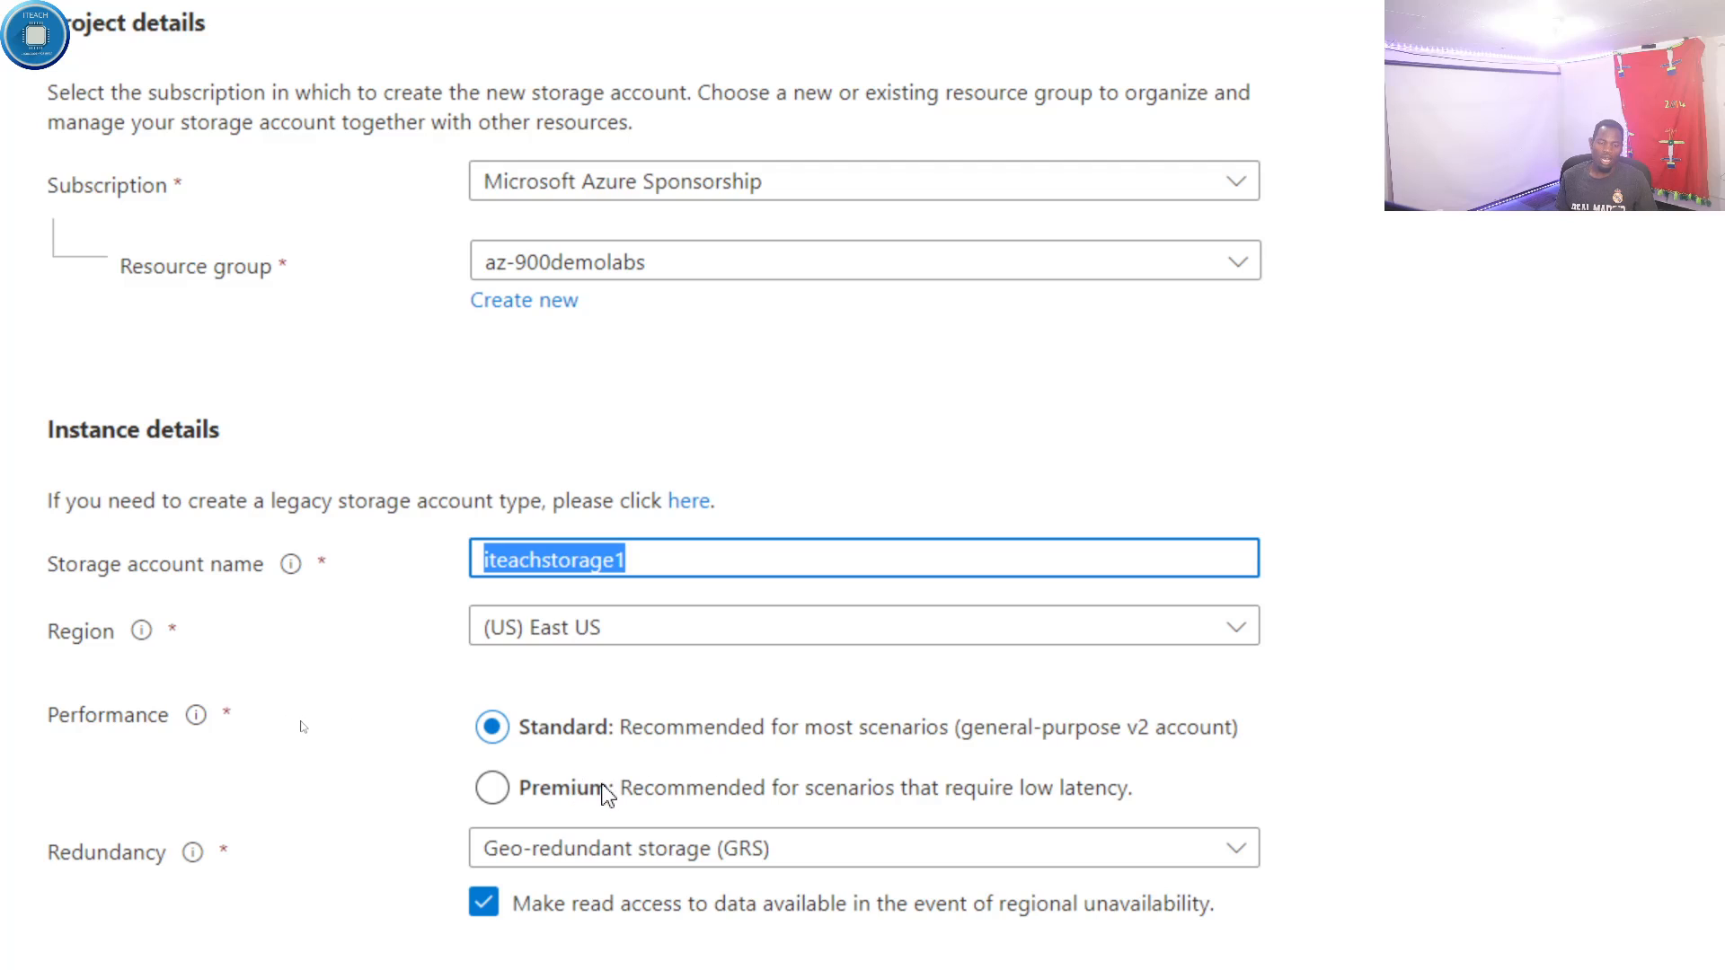
scroll(593, 845, down, 2)
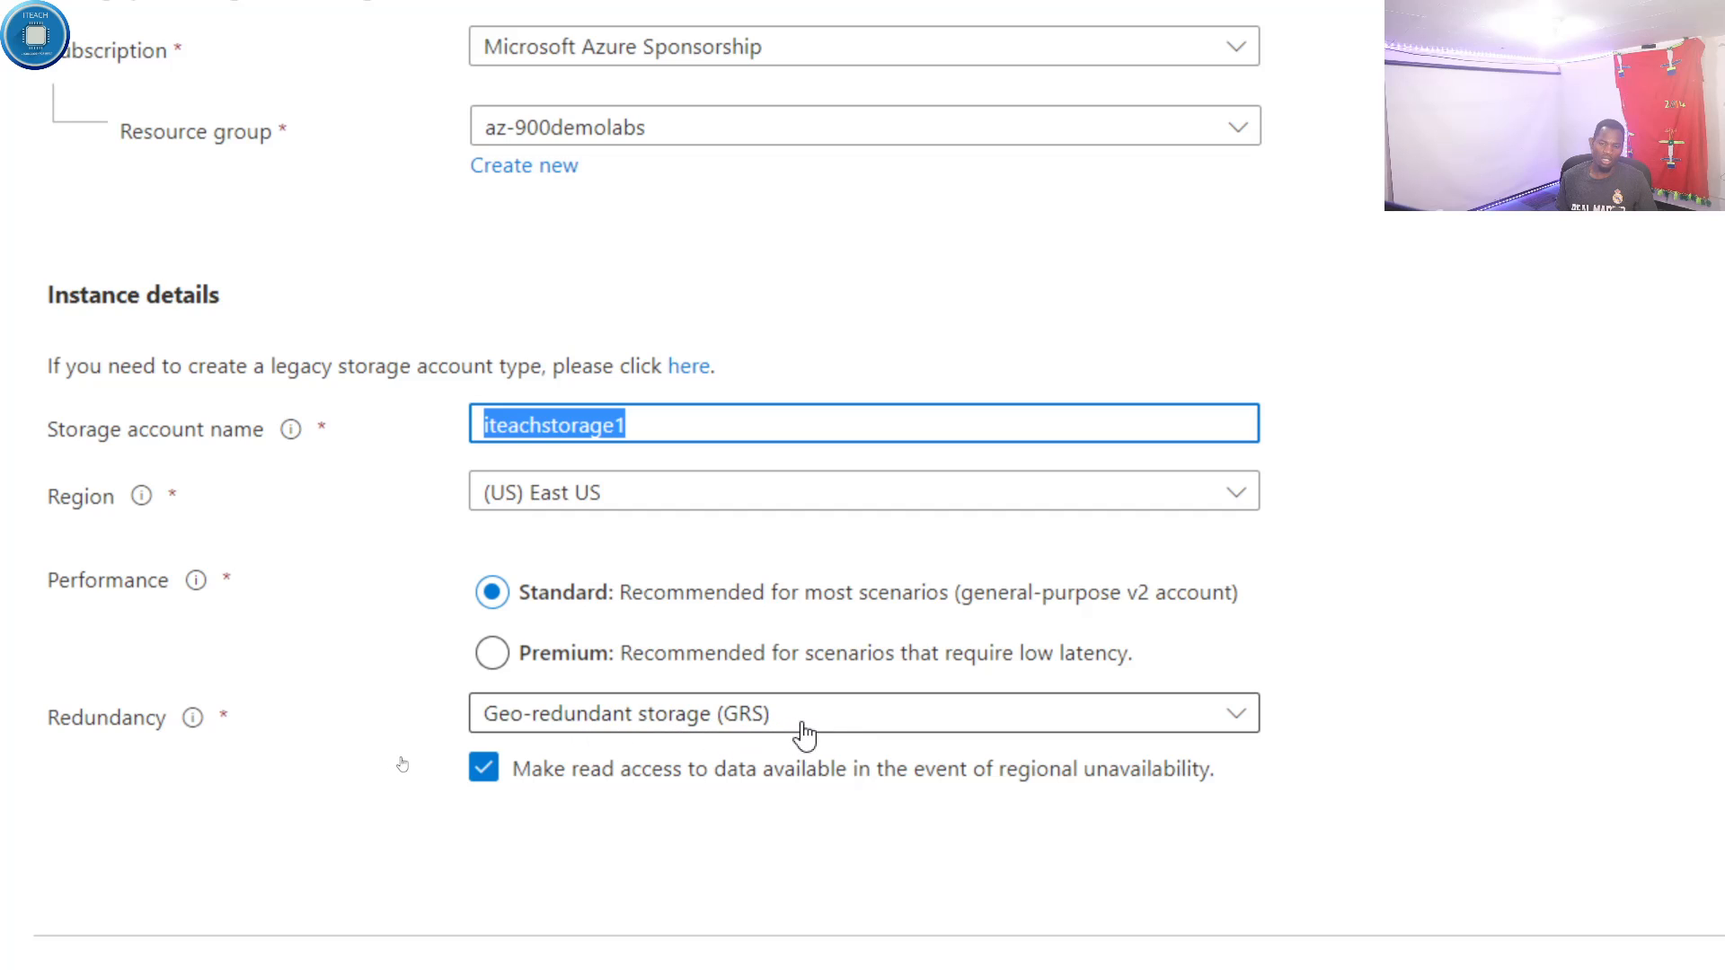
click(1239, 719)
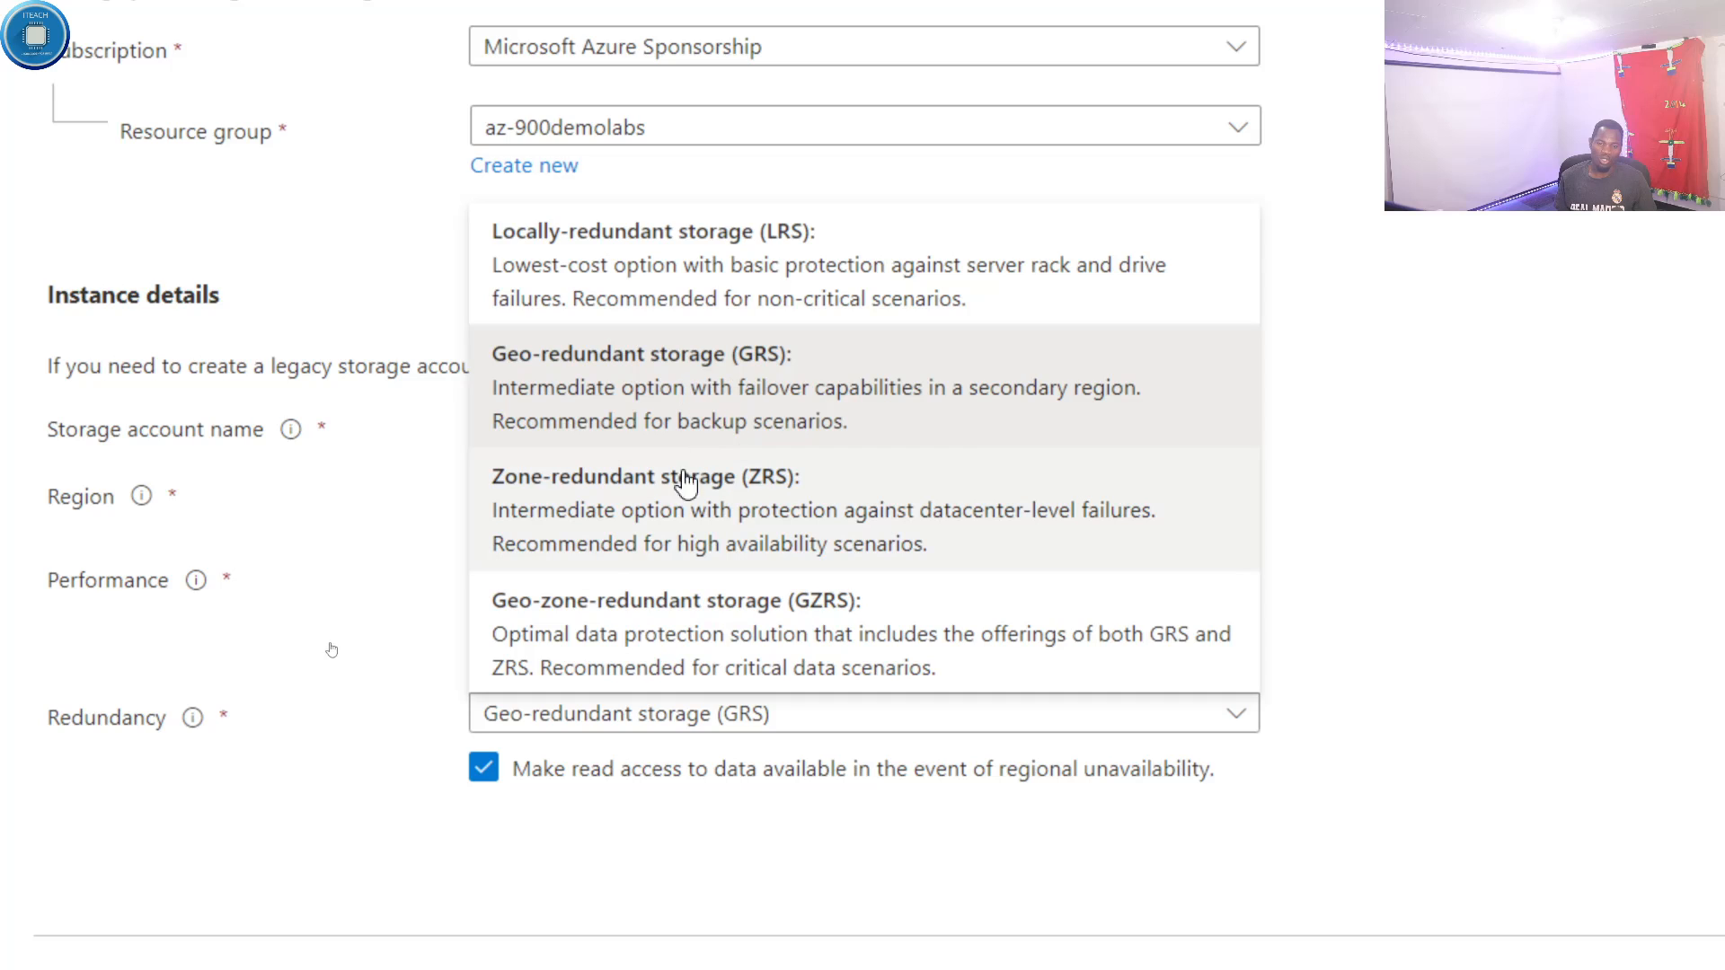
click(676, 256)
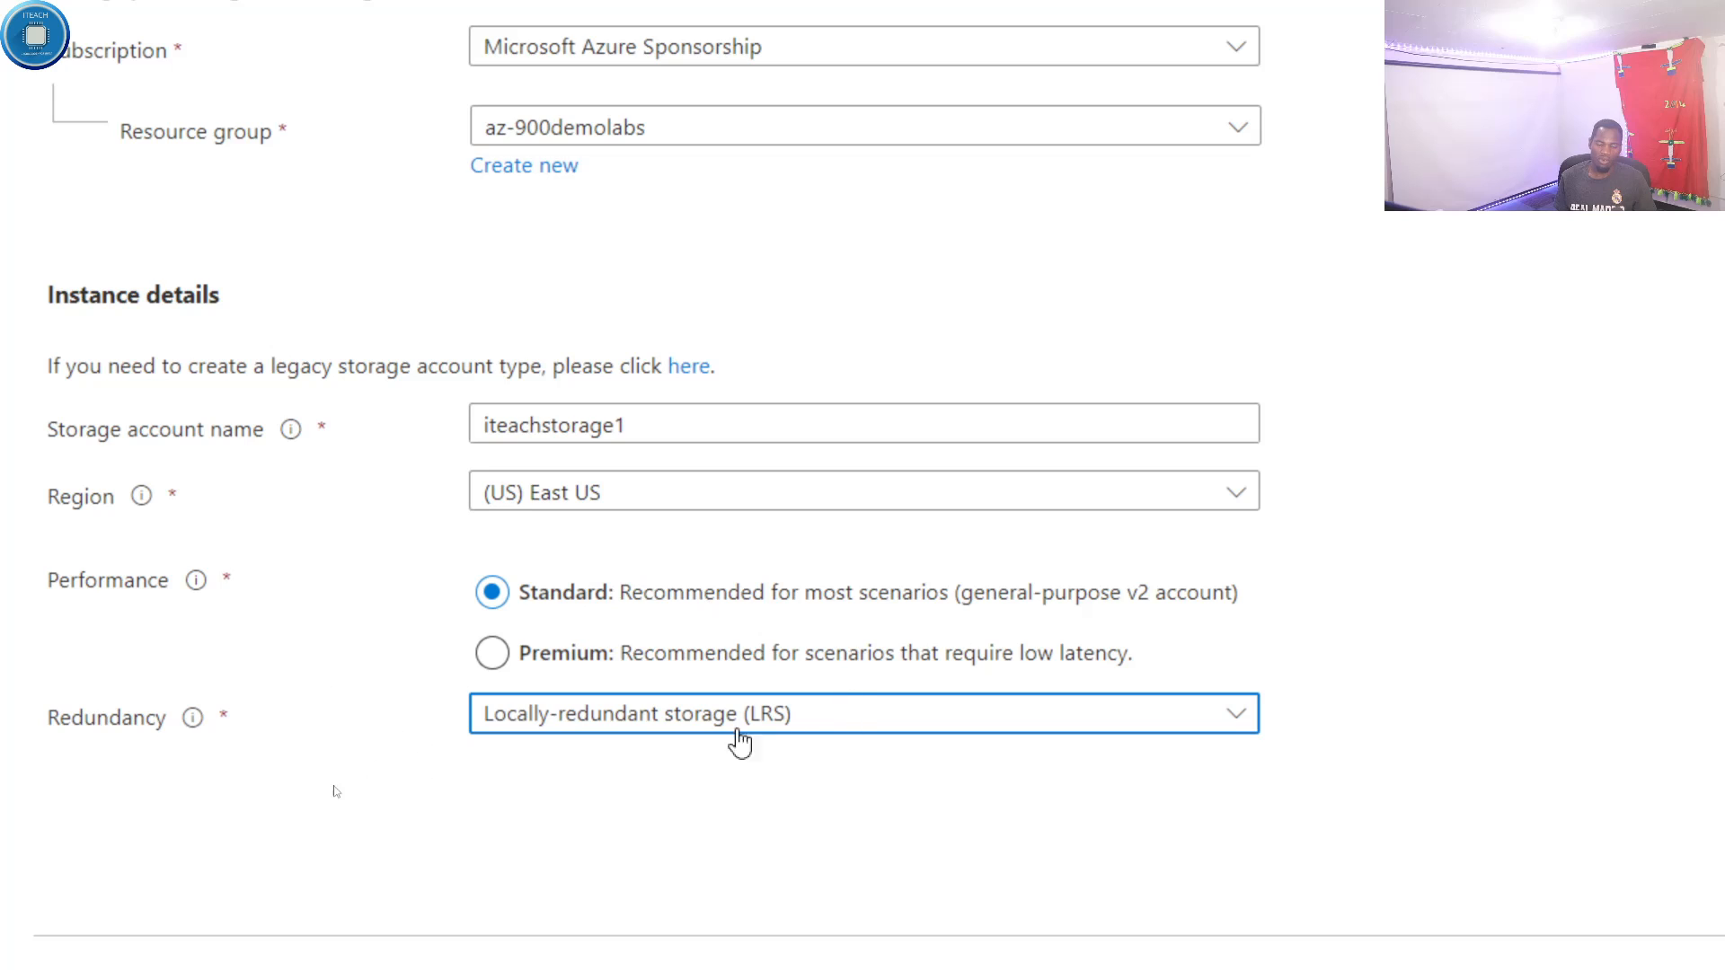
- Proceed to the advanced settings and examine the security options, the available minimum TLS versions and the Data Lake Storage Gen2 section
scroll(772, 809, down, 1)
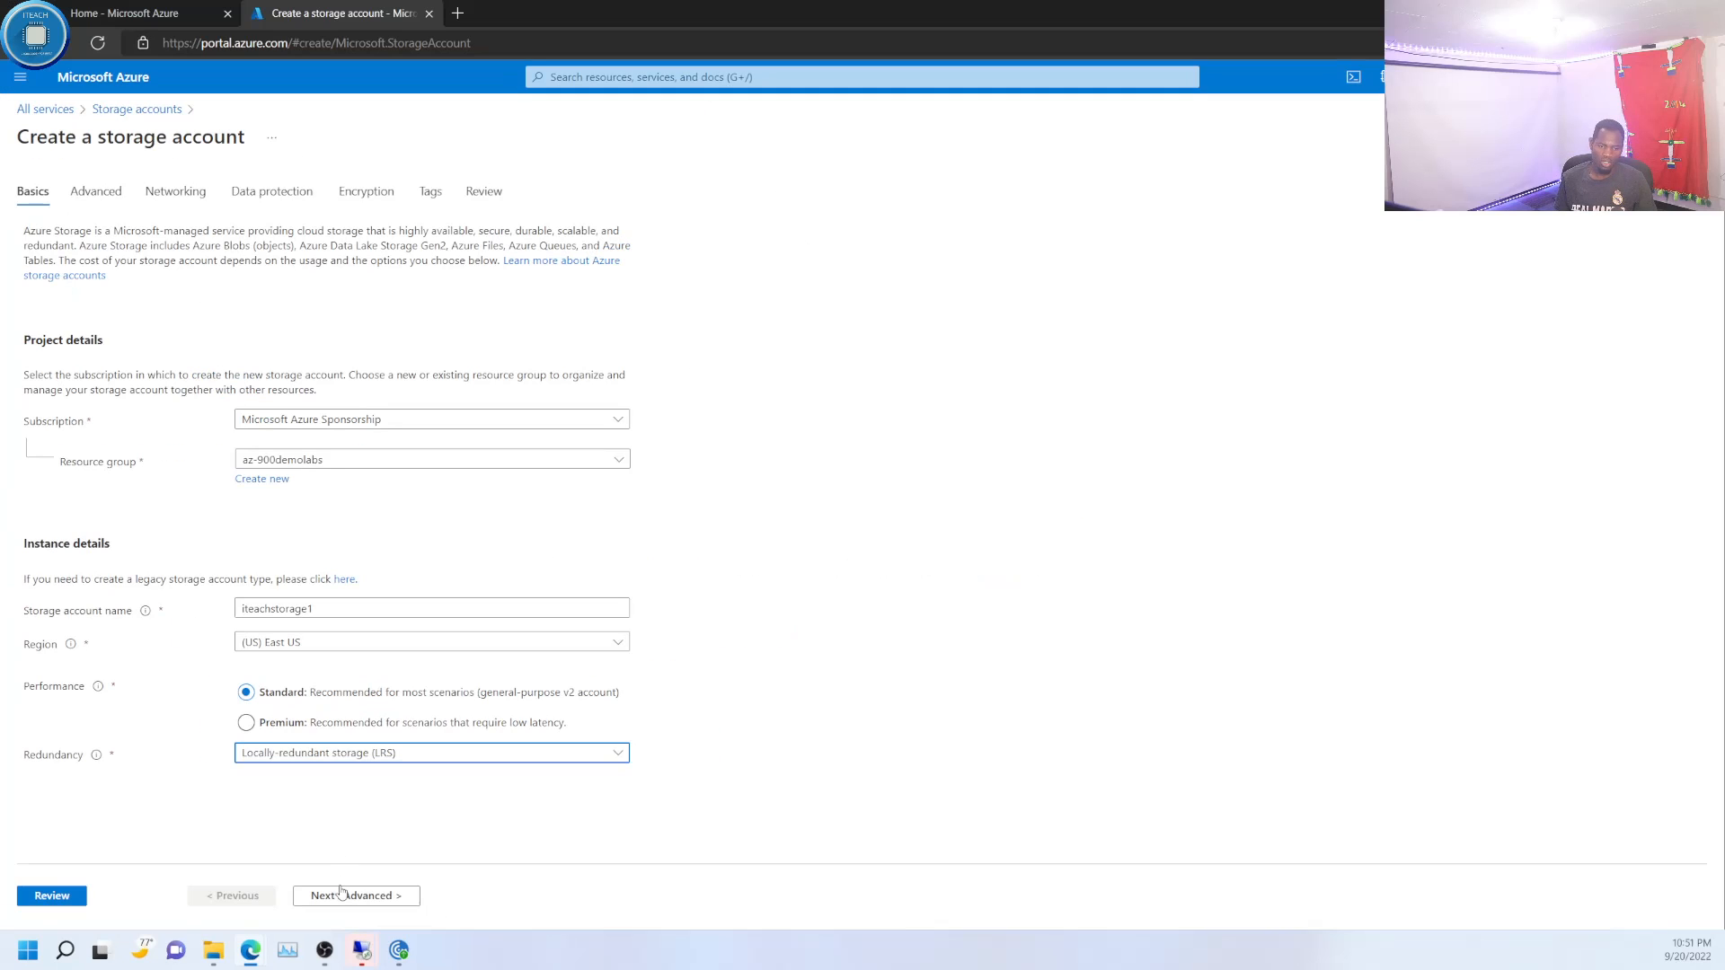
click(340, 894)
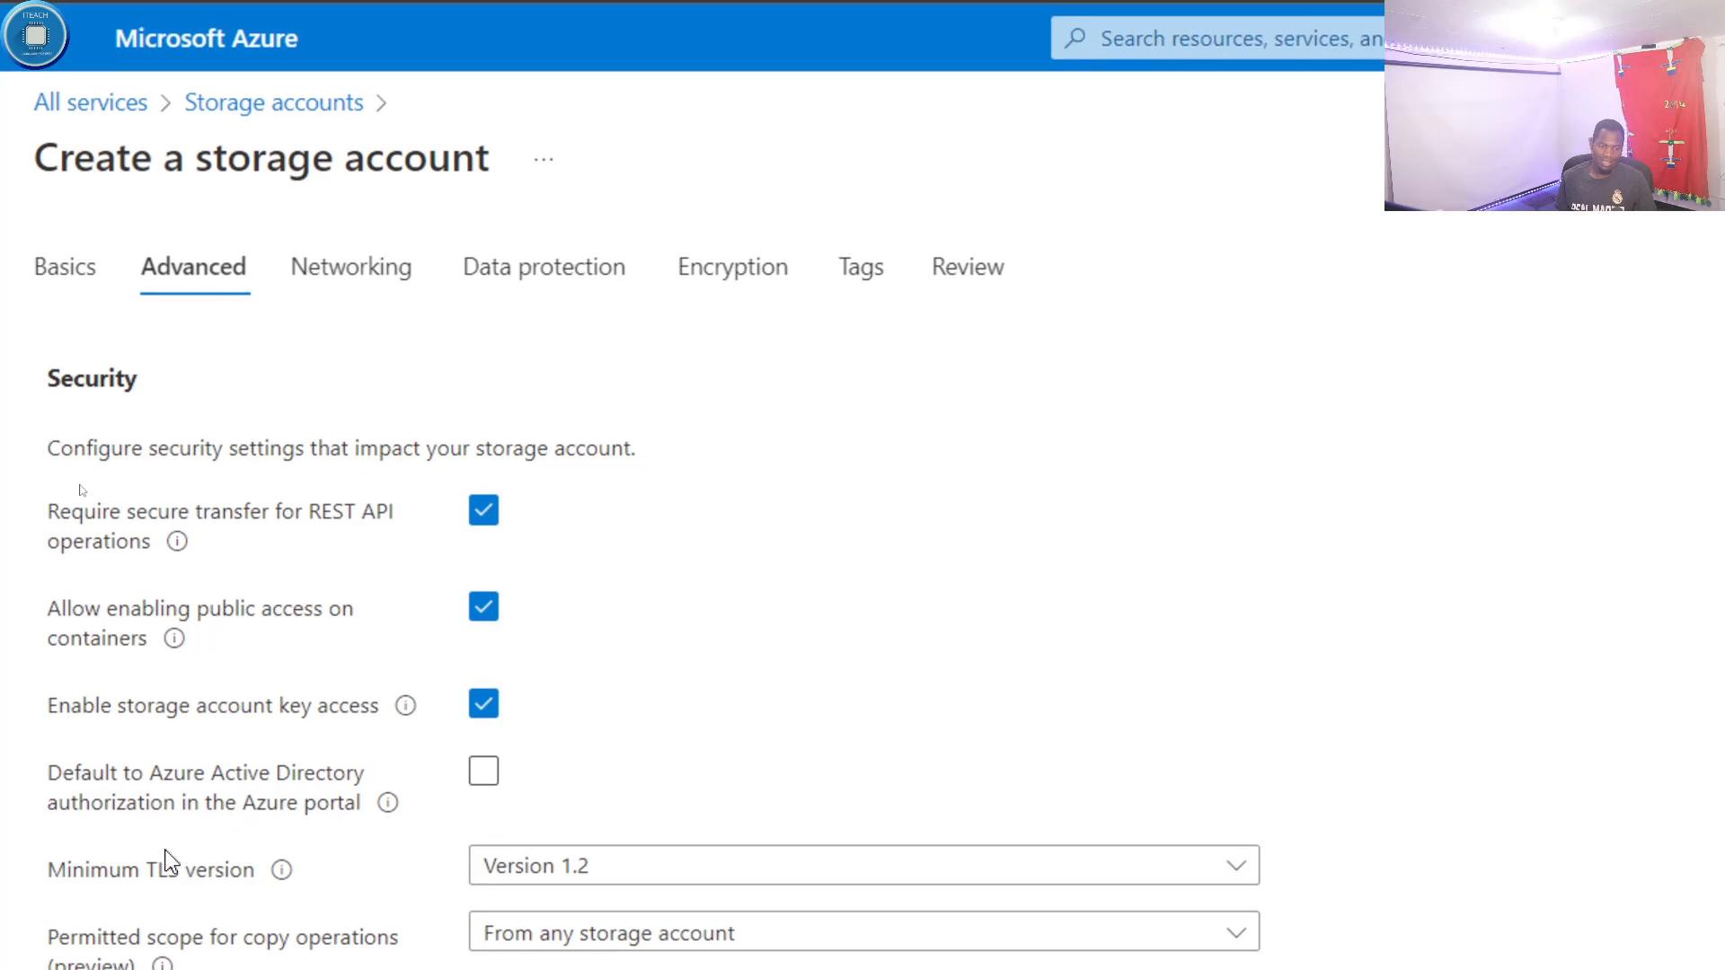
scroll(108, 861, down, 1)
scroll(180, 845, down, 1)
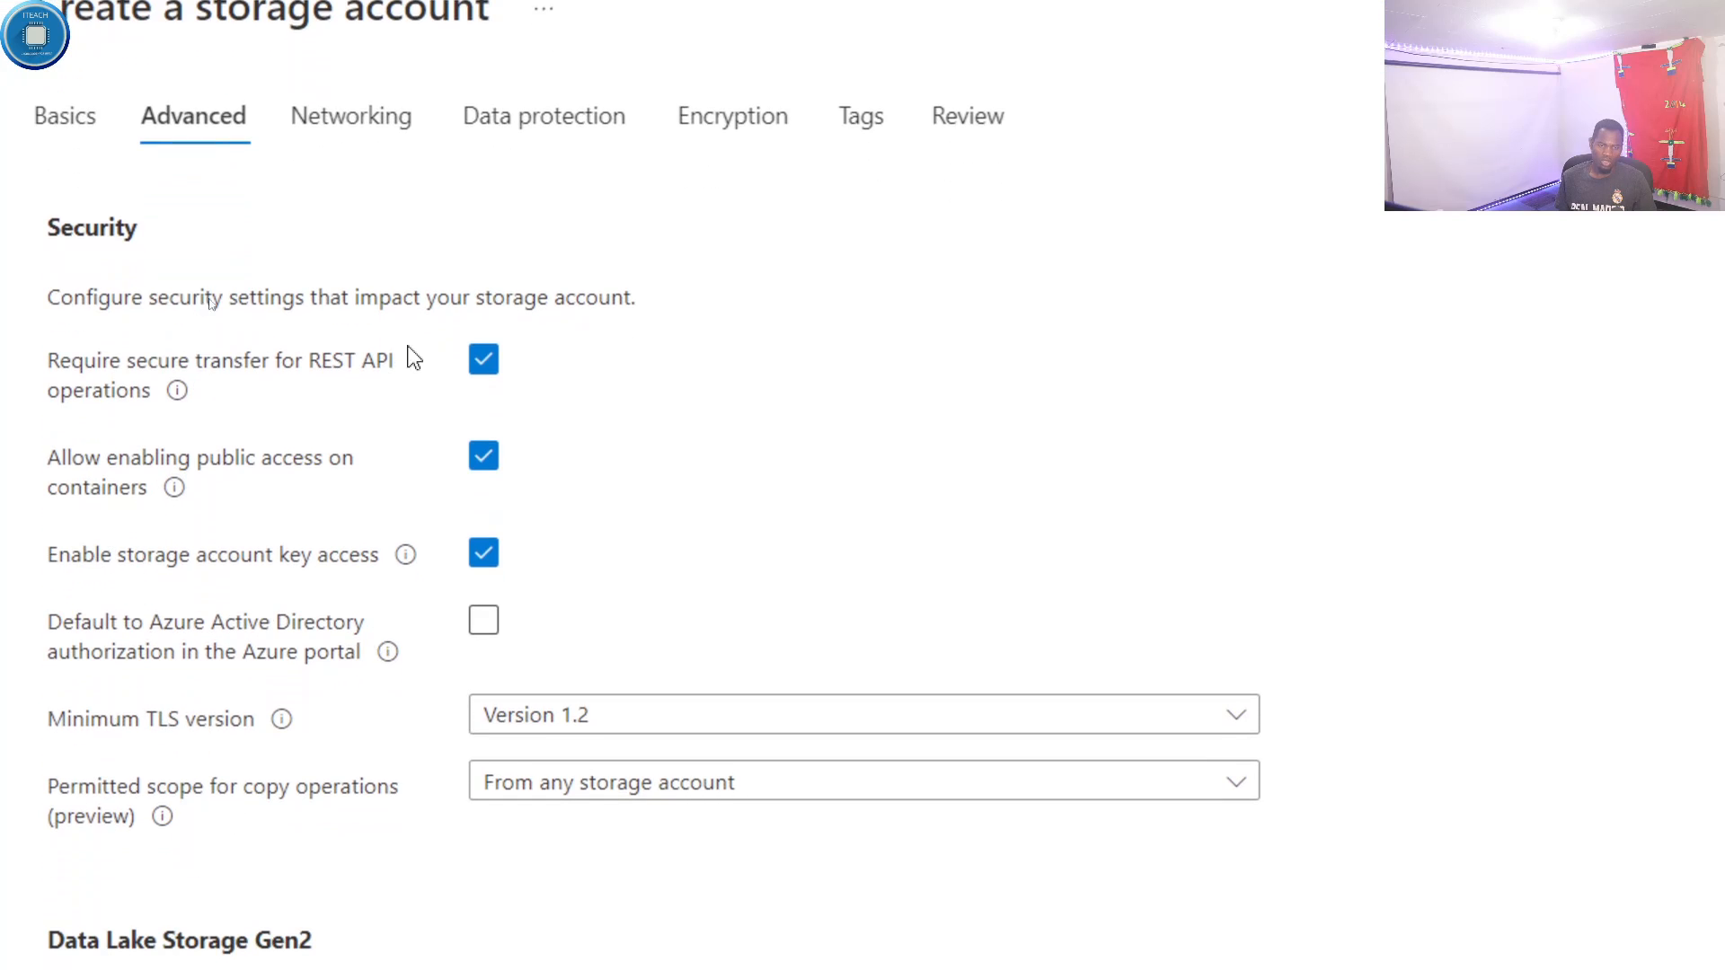
scroll(108, 629, down, 2)
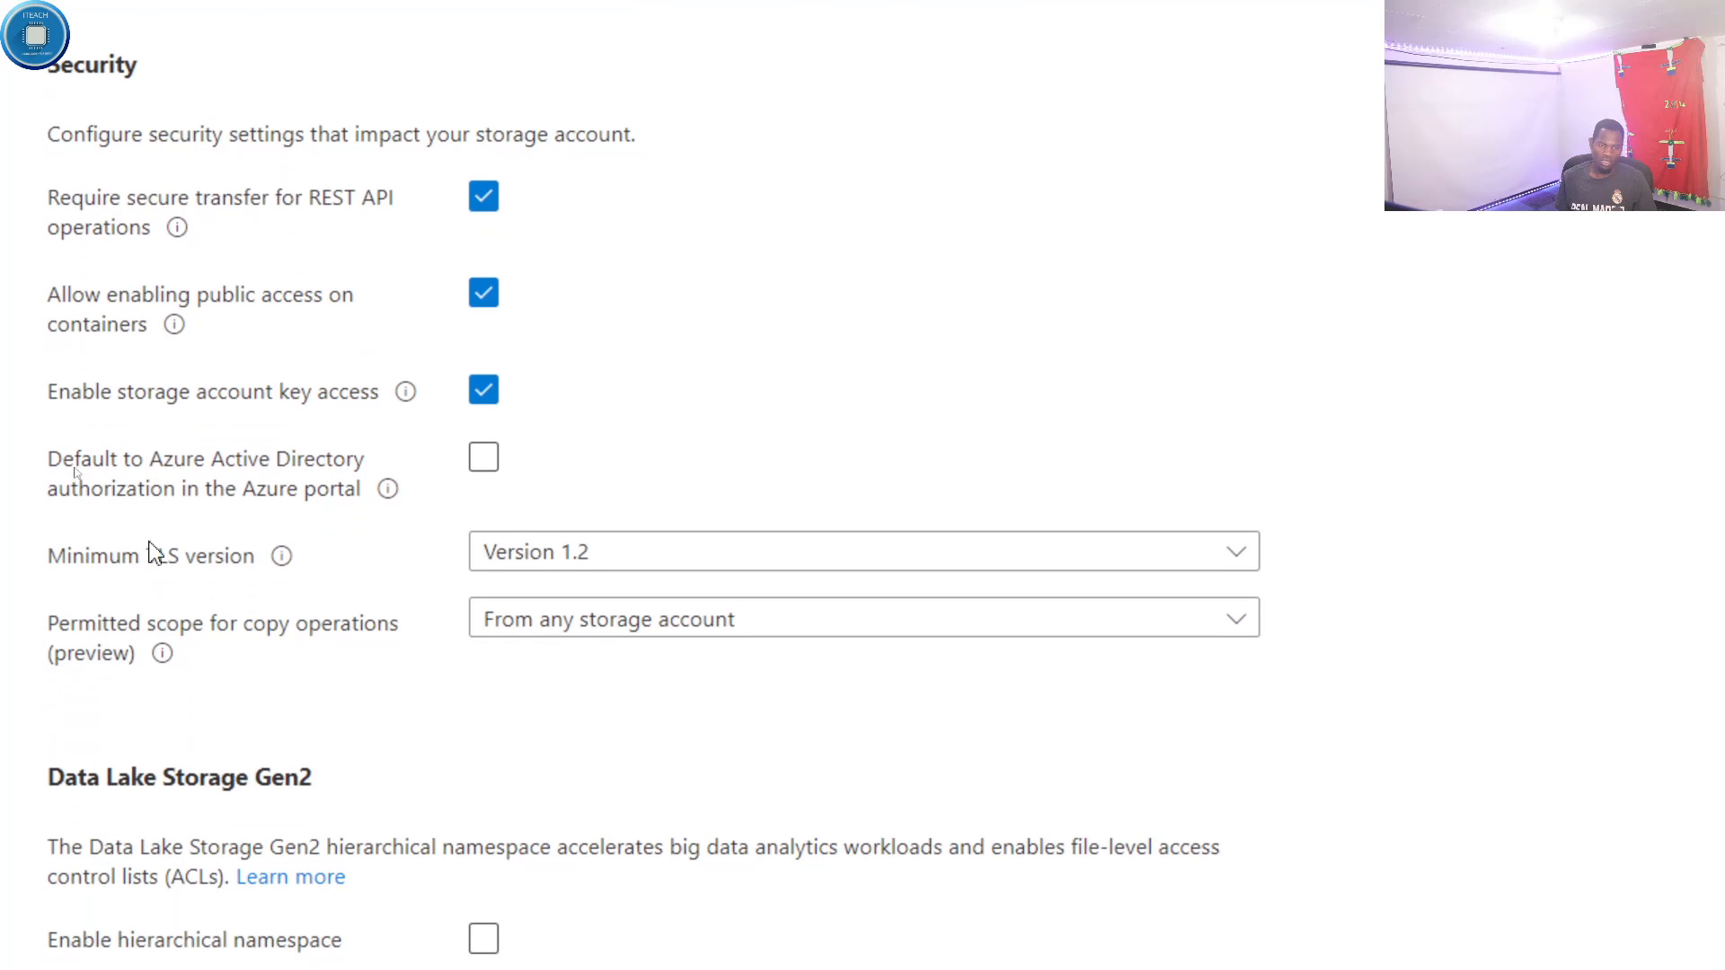
mouse_move(286, 564)
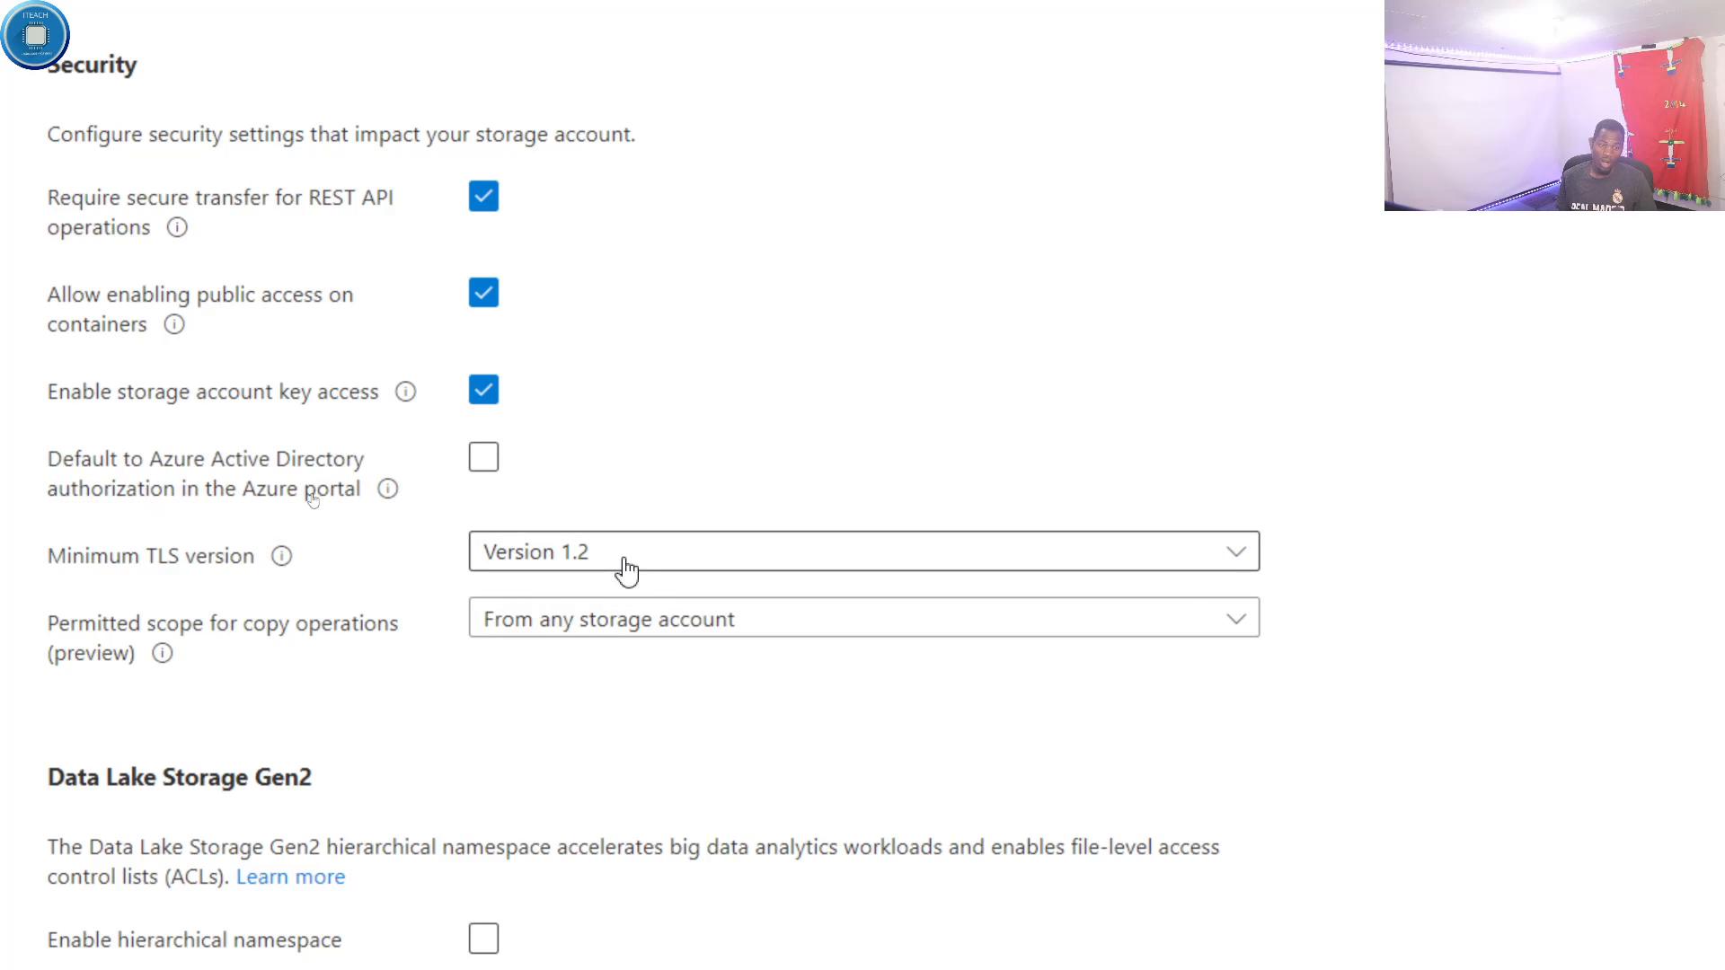
click(650, 570)
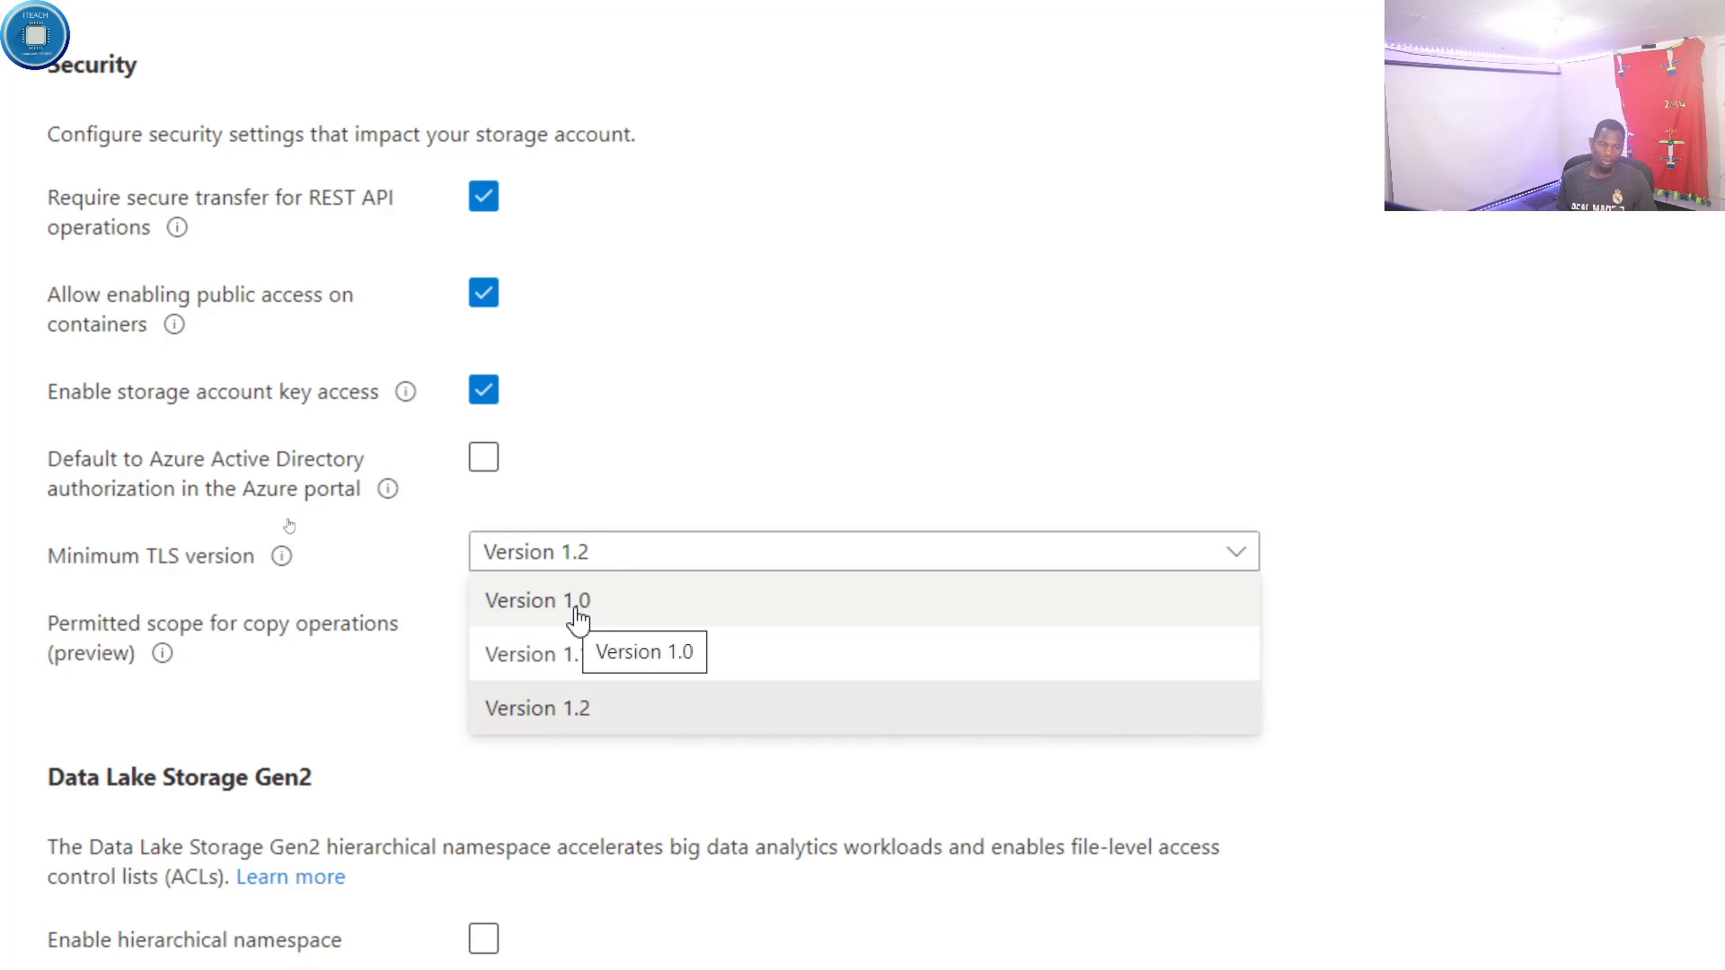
click(436, 599)
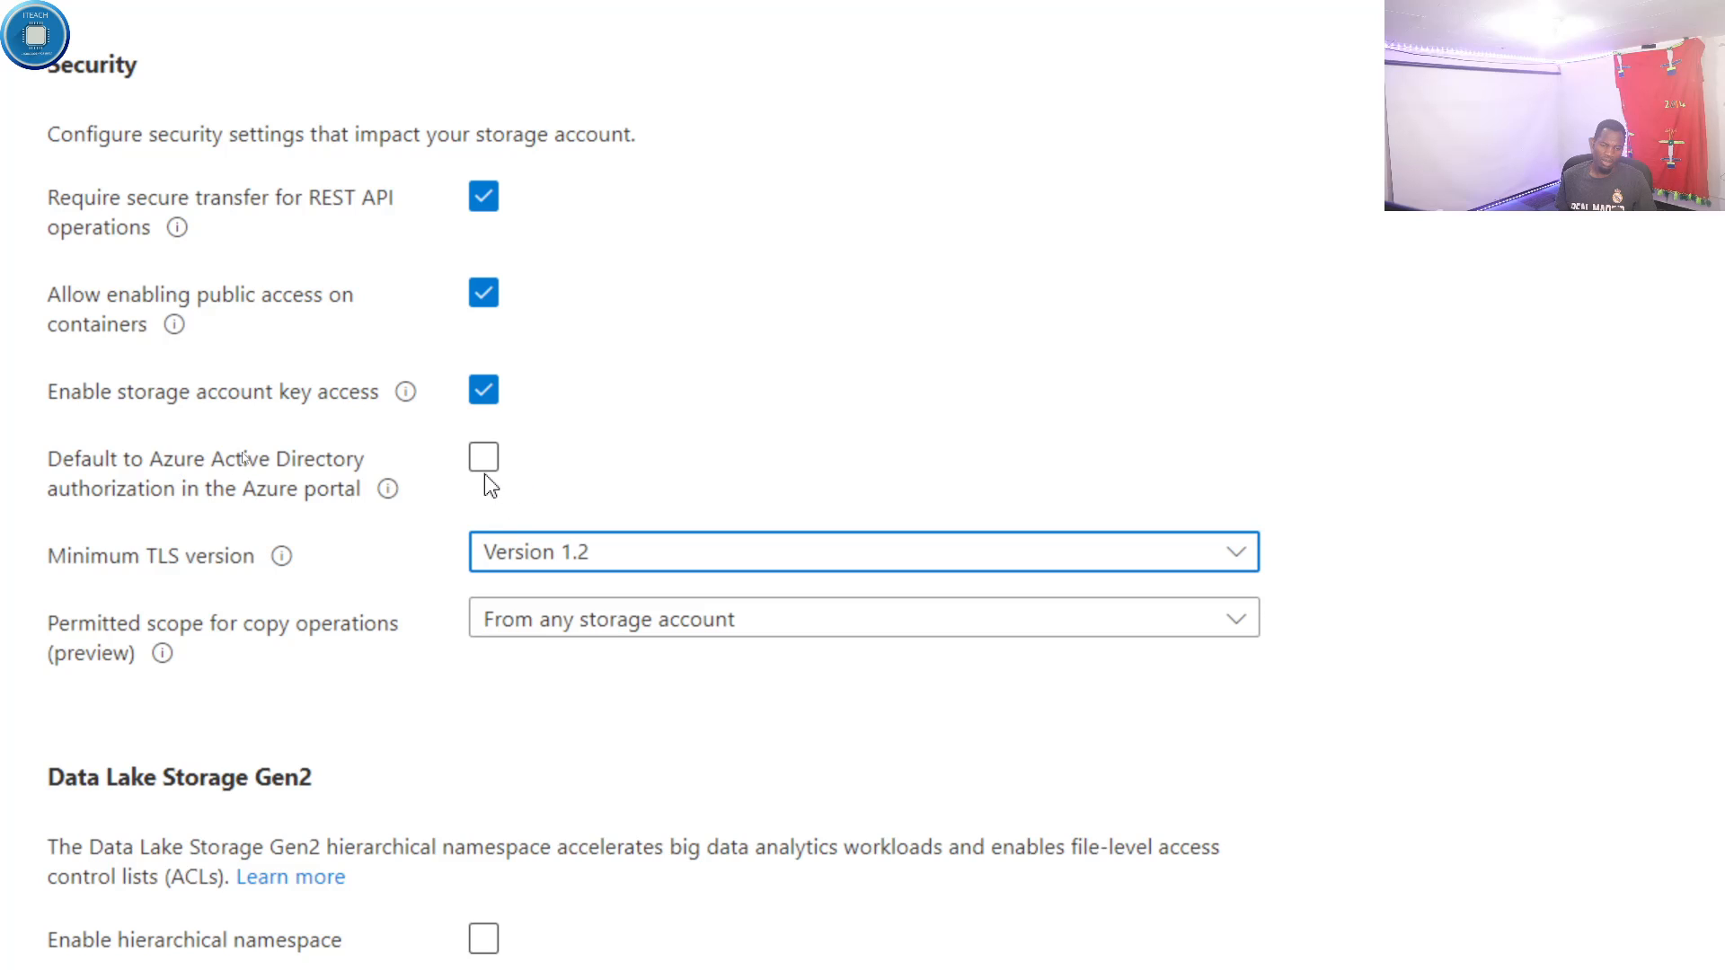
scroll(434, 865, down, 1)
scroll(428, 861, down, 3)
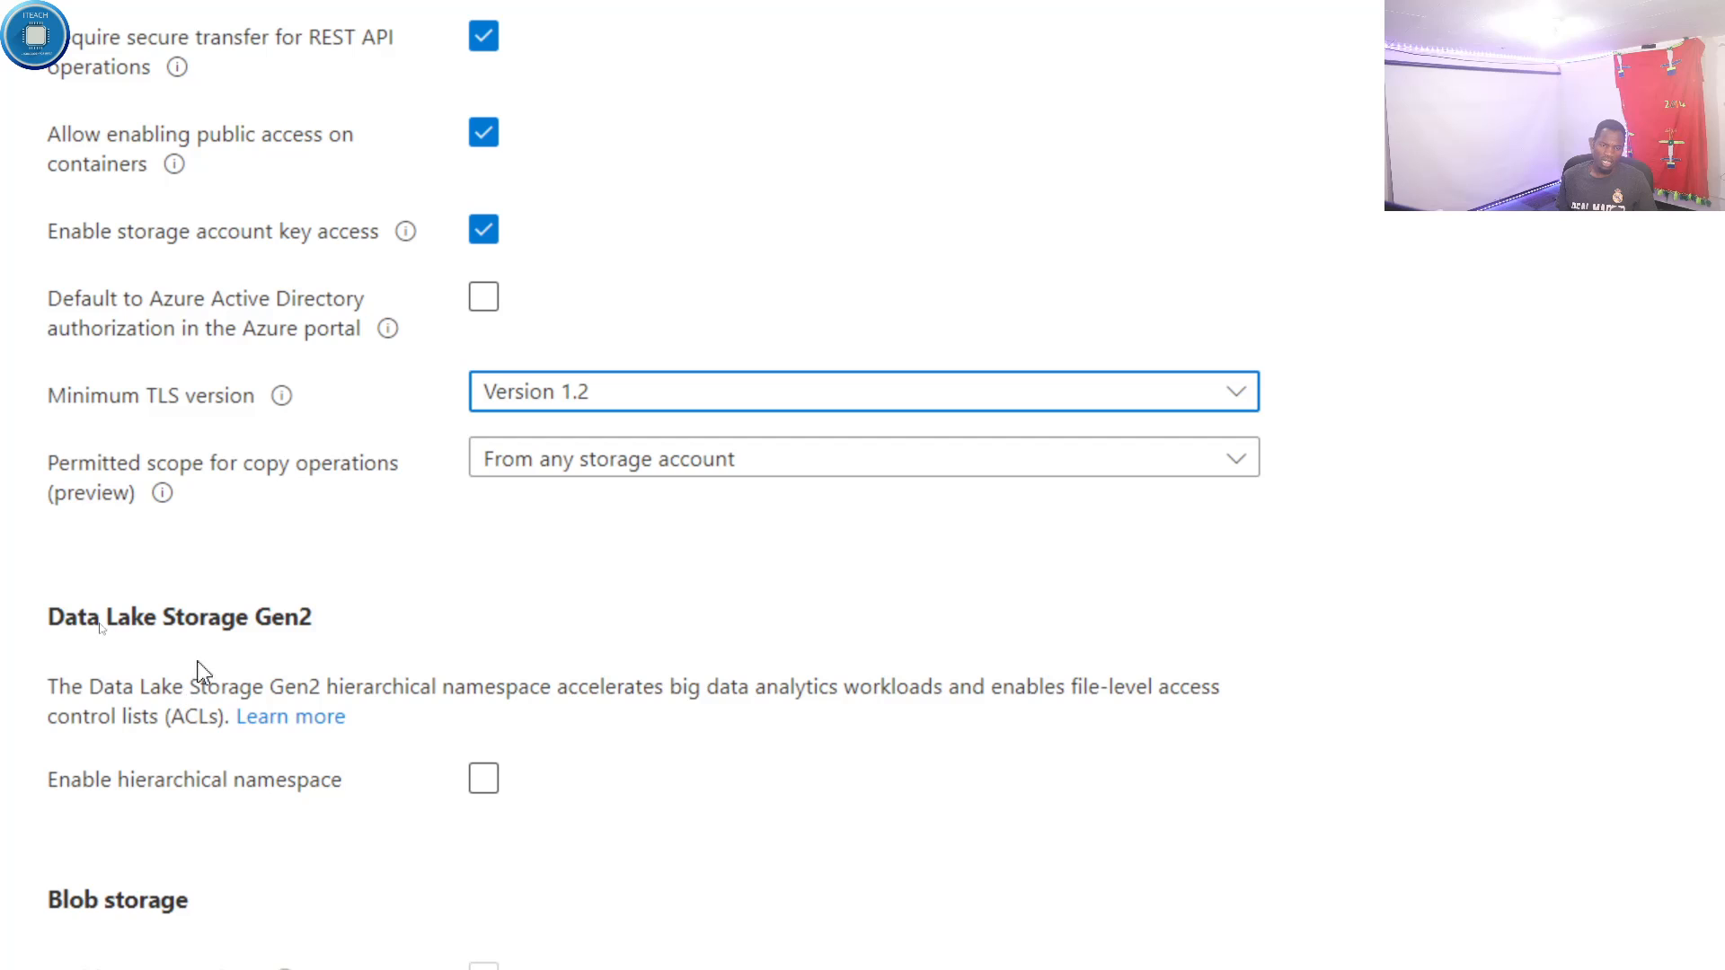
scroll(238, 643, down, 2)
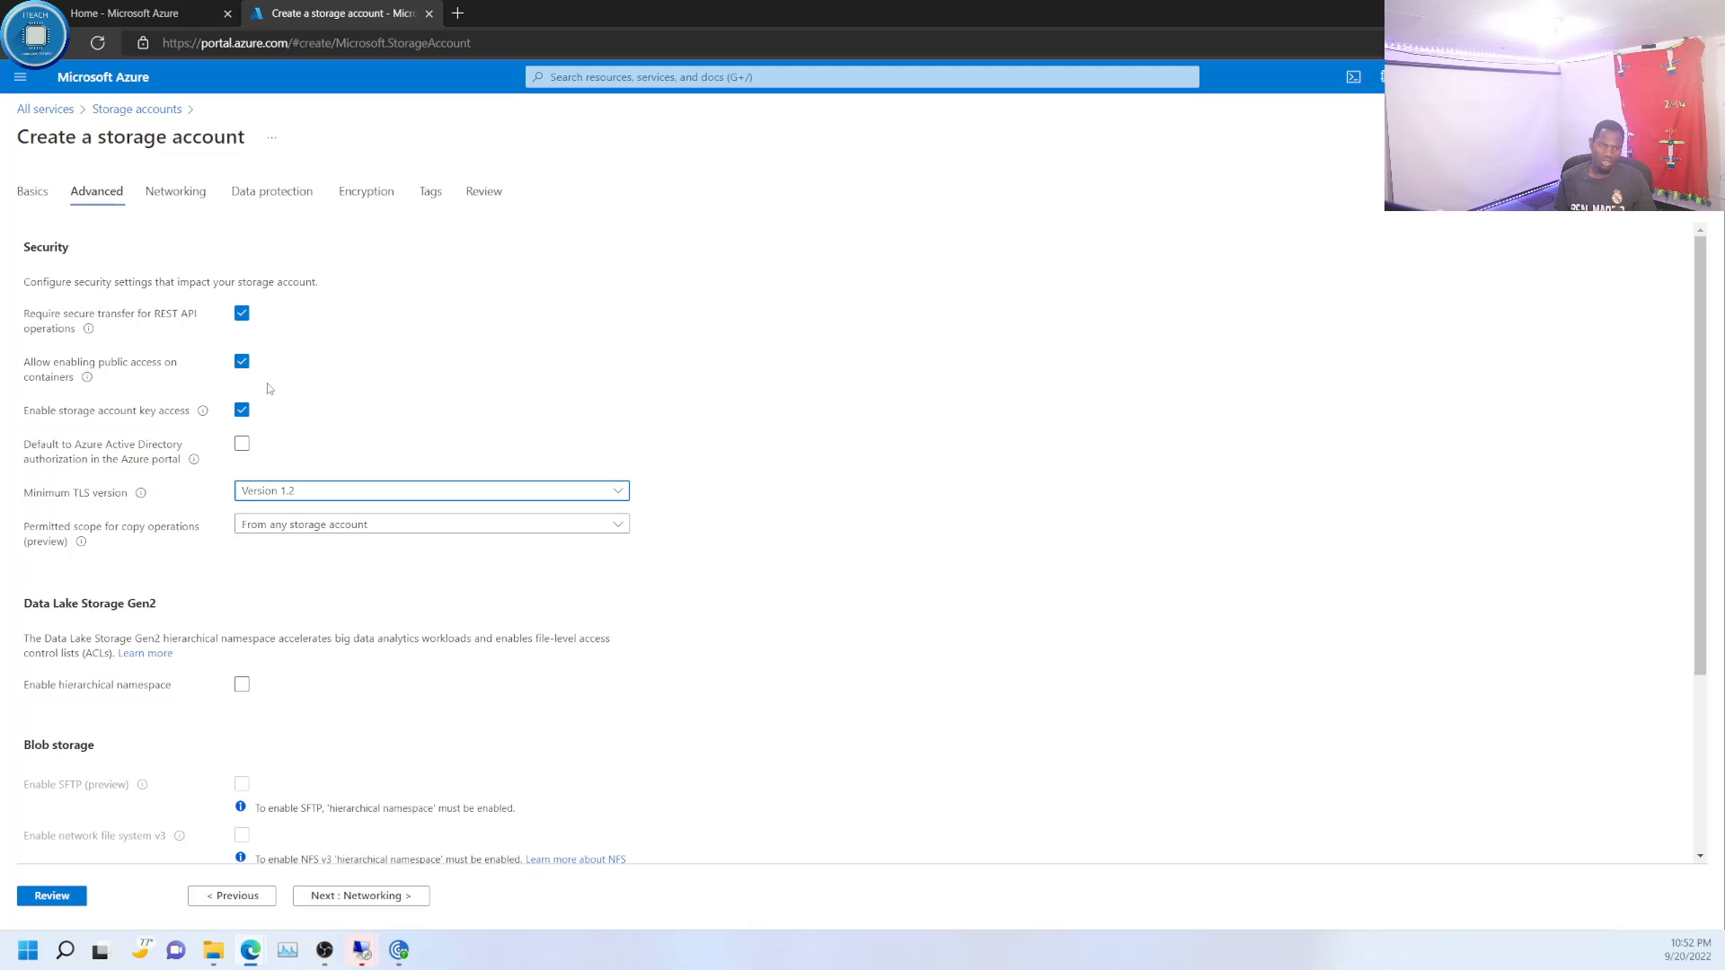
- Go to the networking settings and examine the network access and routing preference options
click(179, 193)
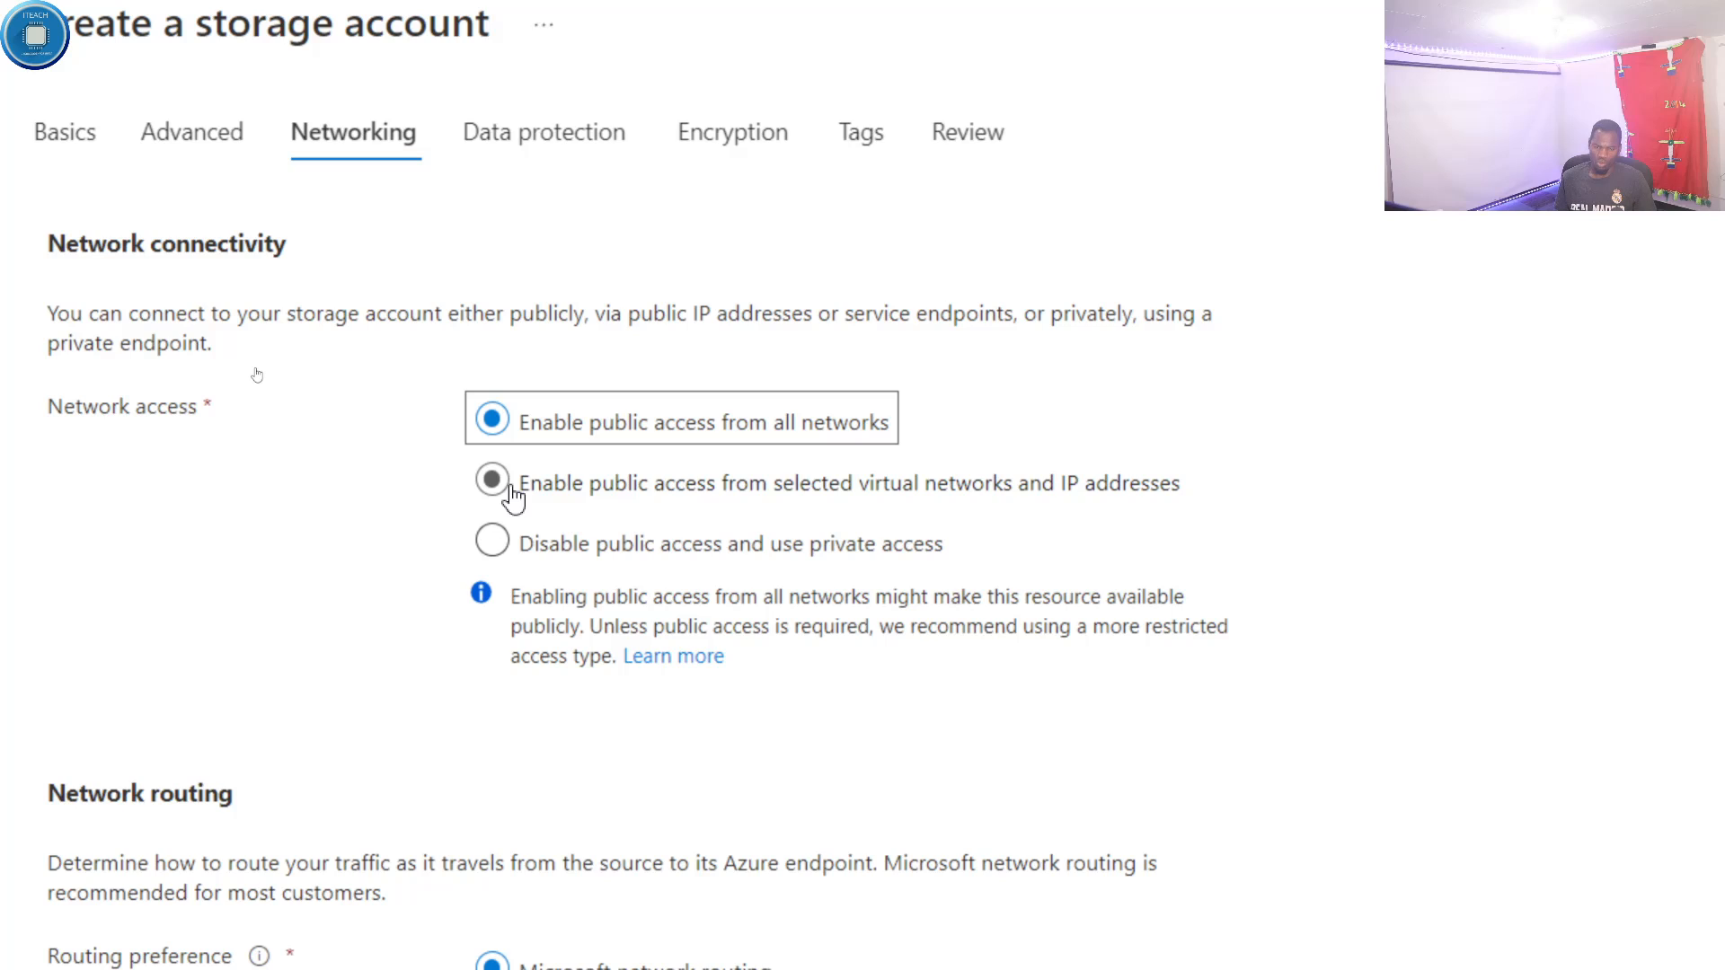
scroll(494, 858, down, 2)
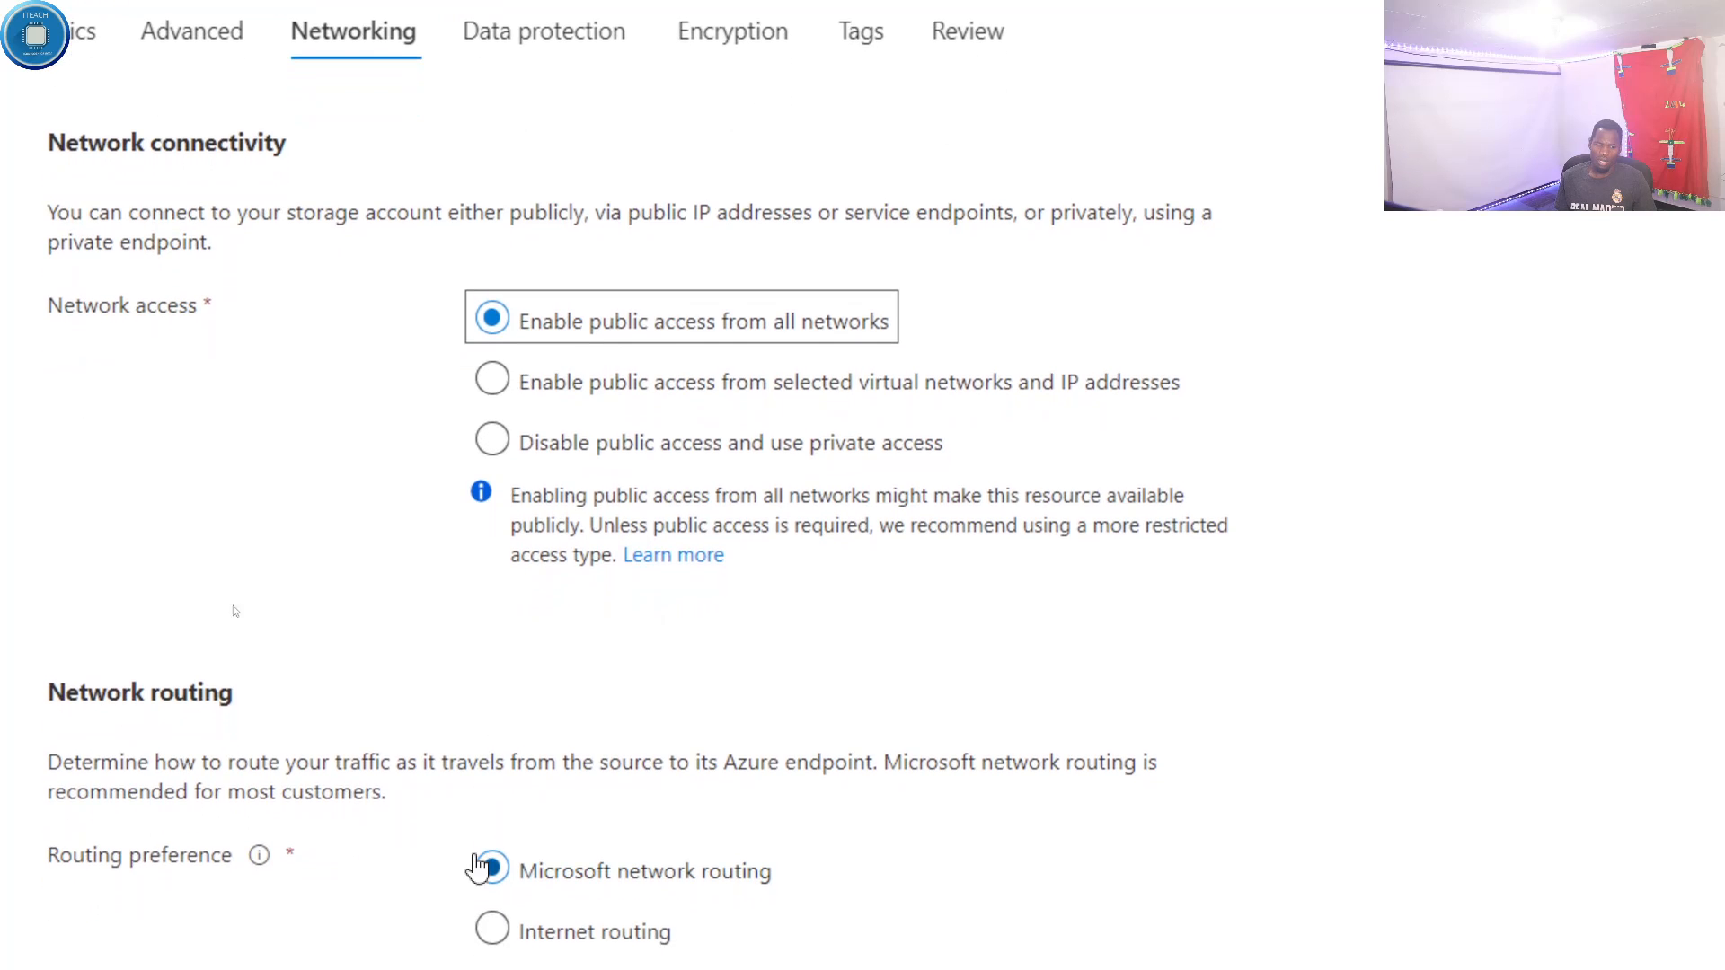
scroll(375, 649, down, 2)
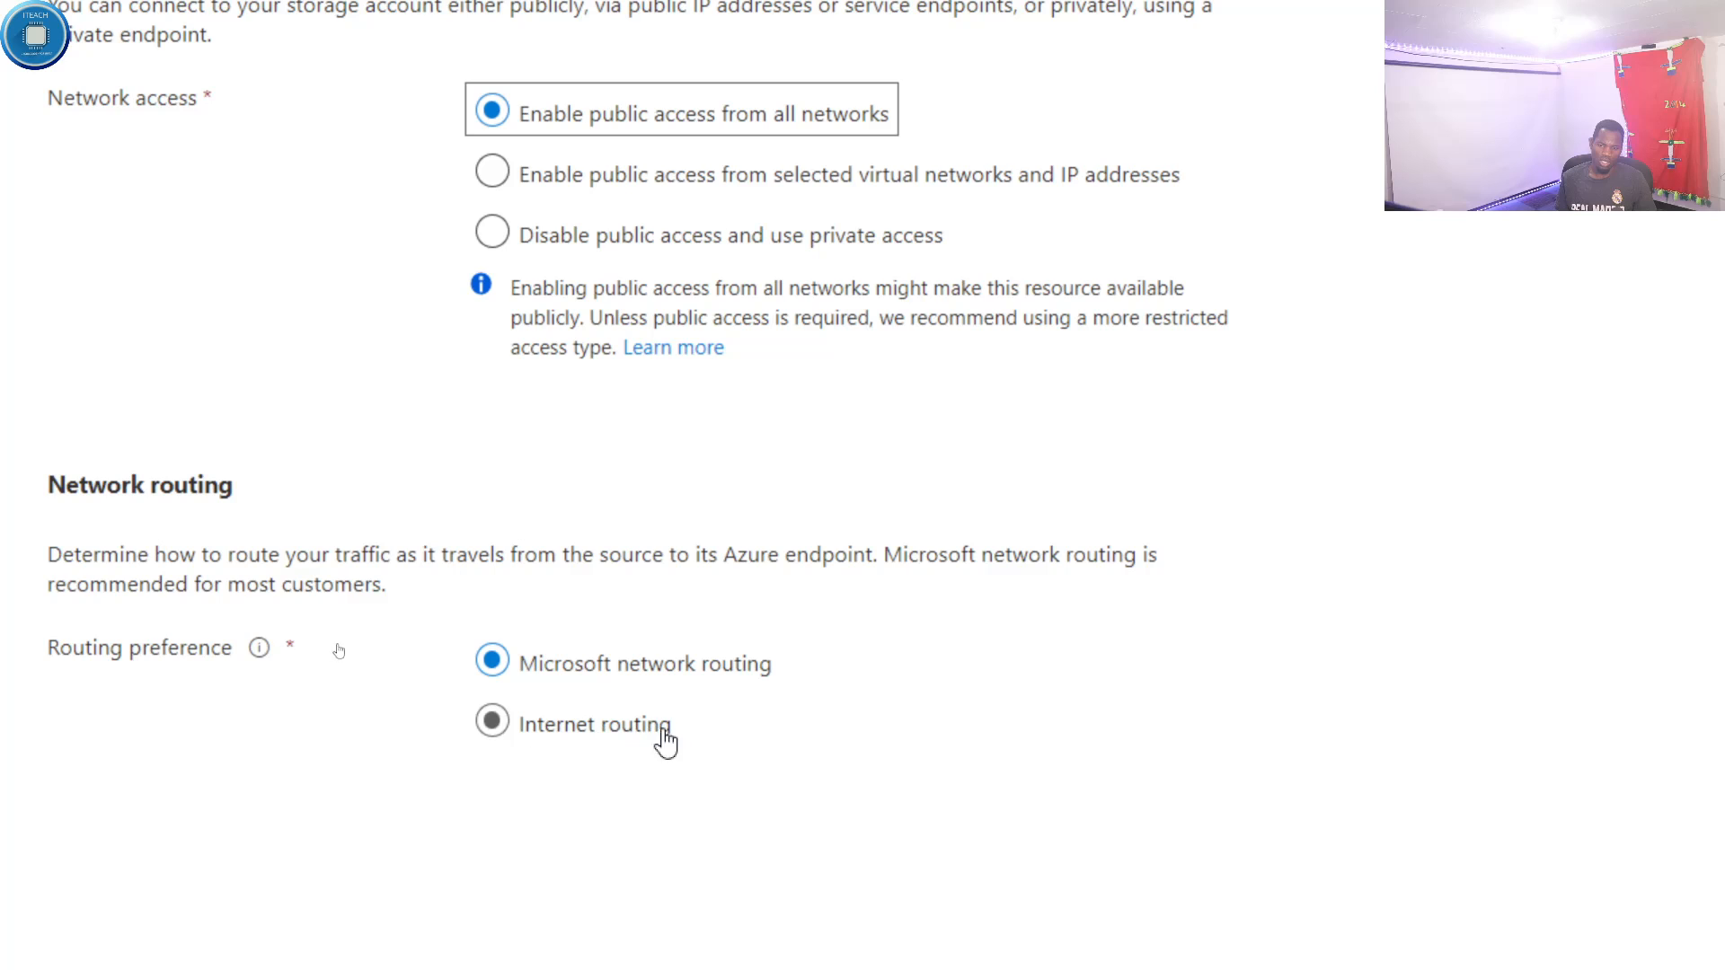
scroll(543, 861, down, 1)
scroll(531, 743, down, 3)
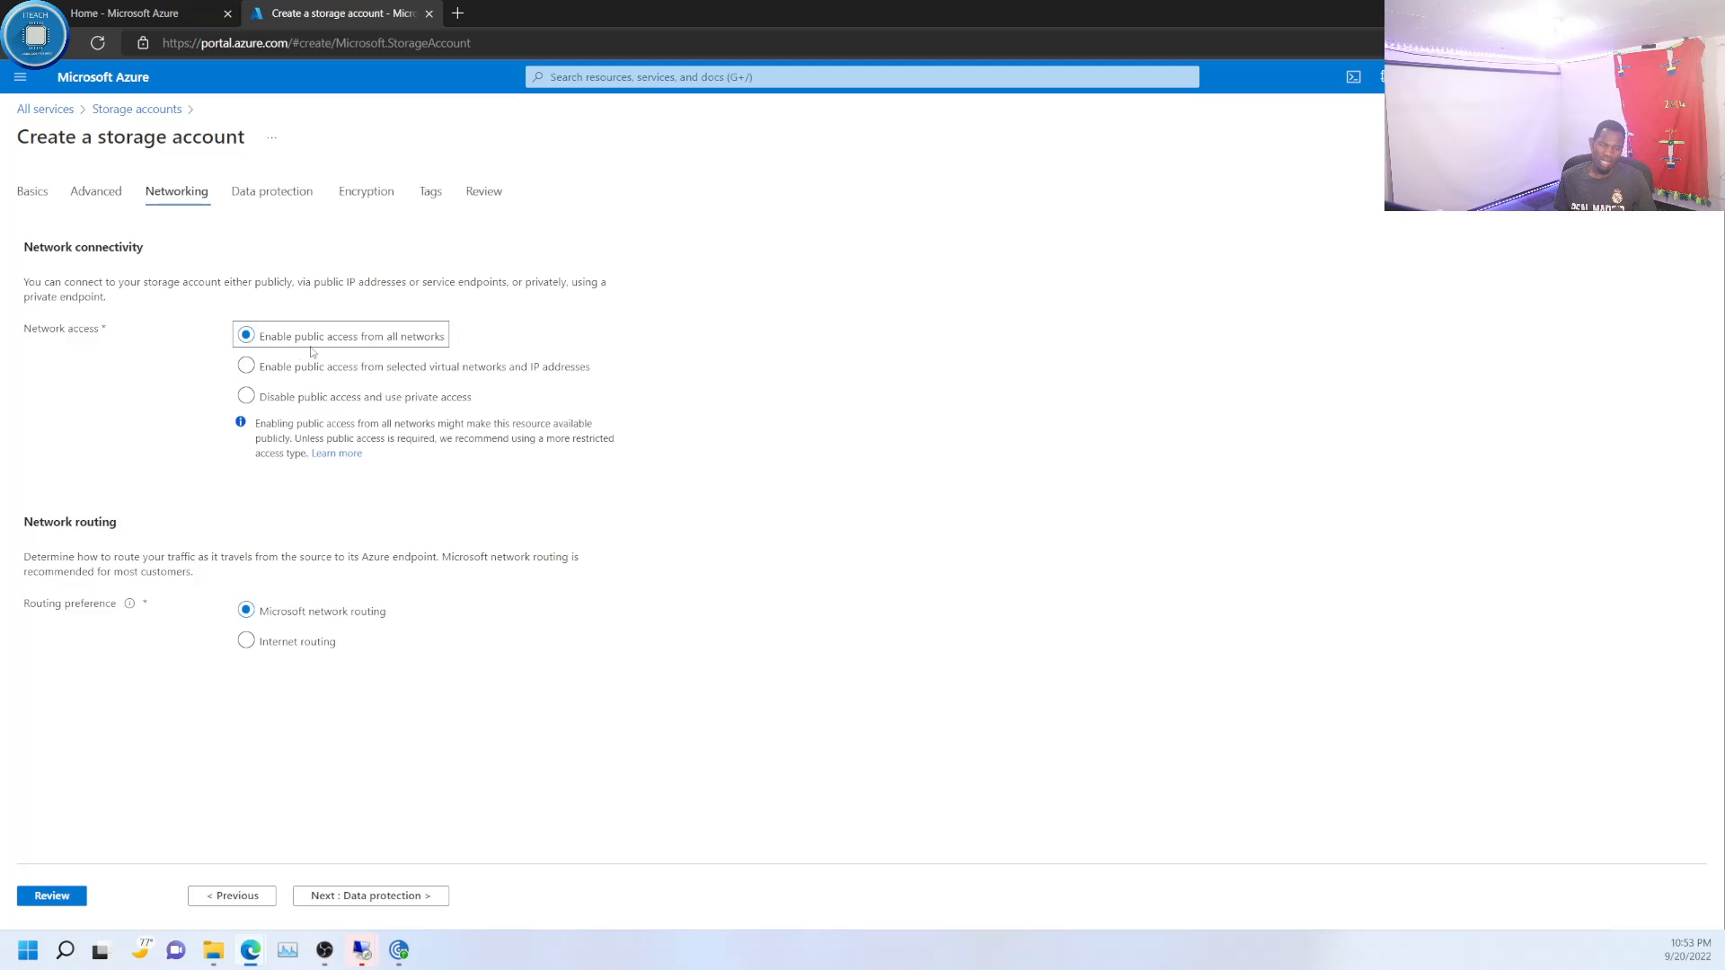
- Proceed to the data protection settings and examine the recovery, tracking and access control options
click(365, 896)
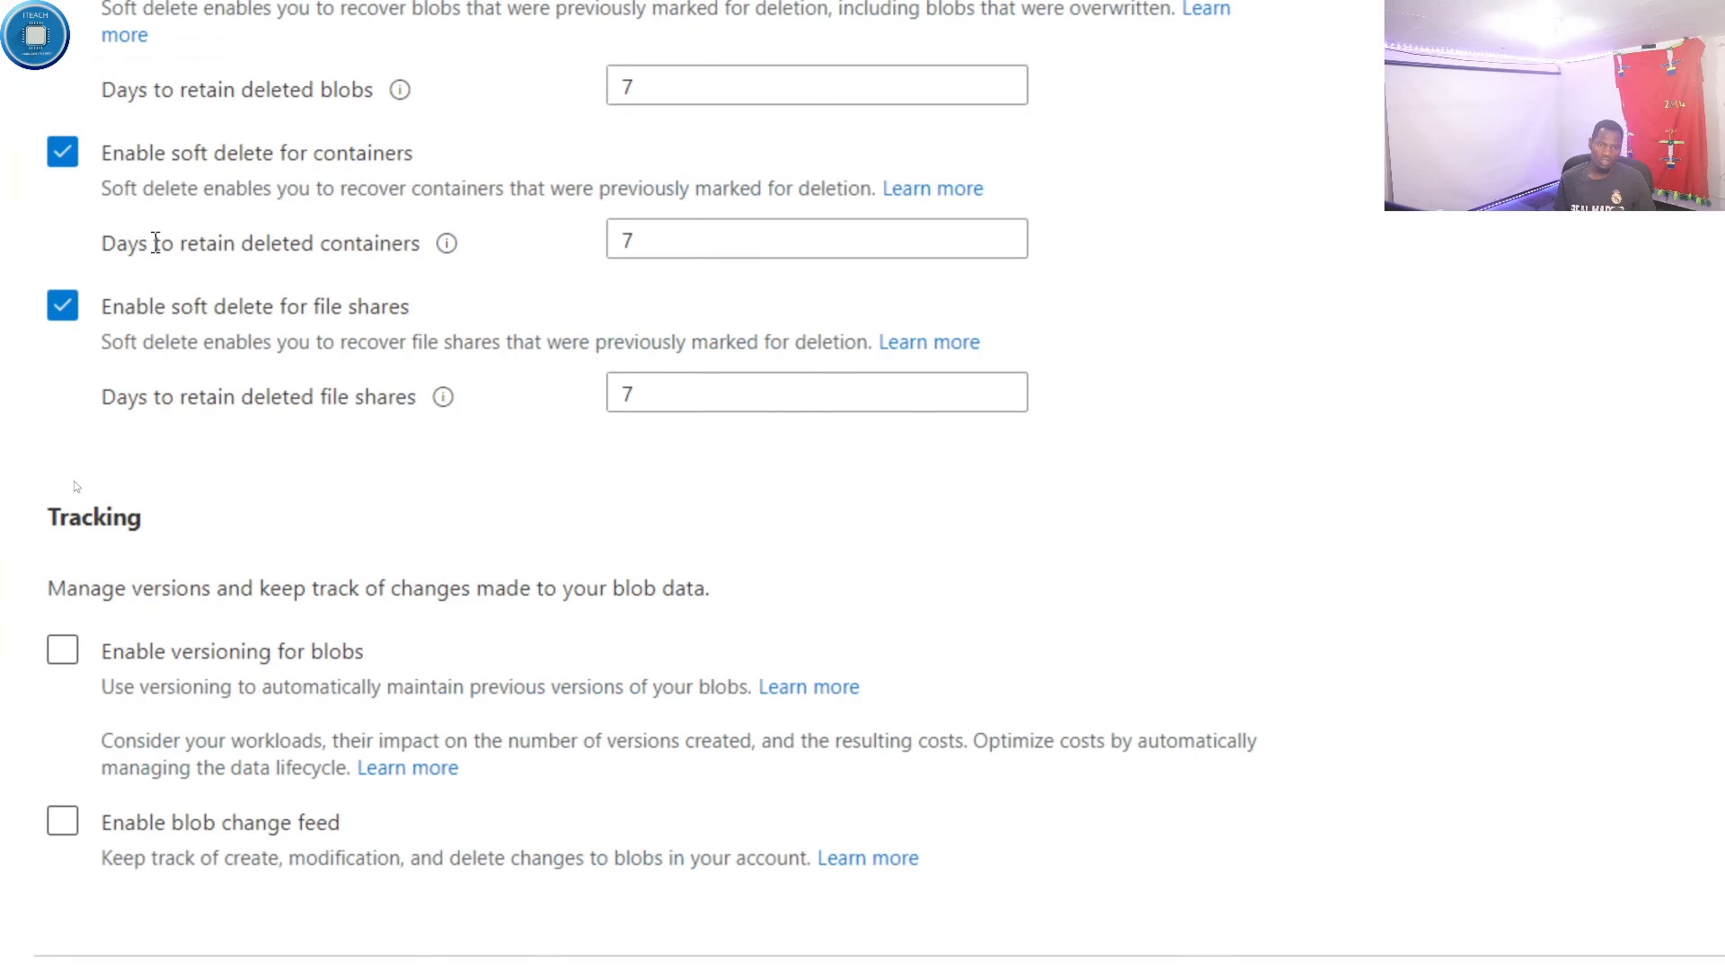
scroll(2, 125, up, 1)
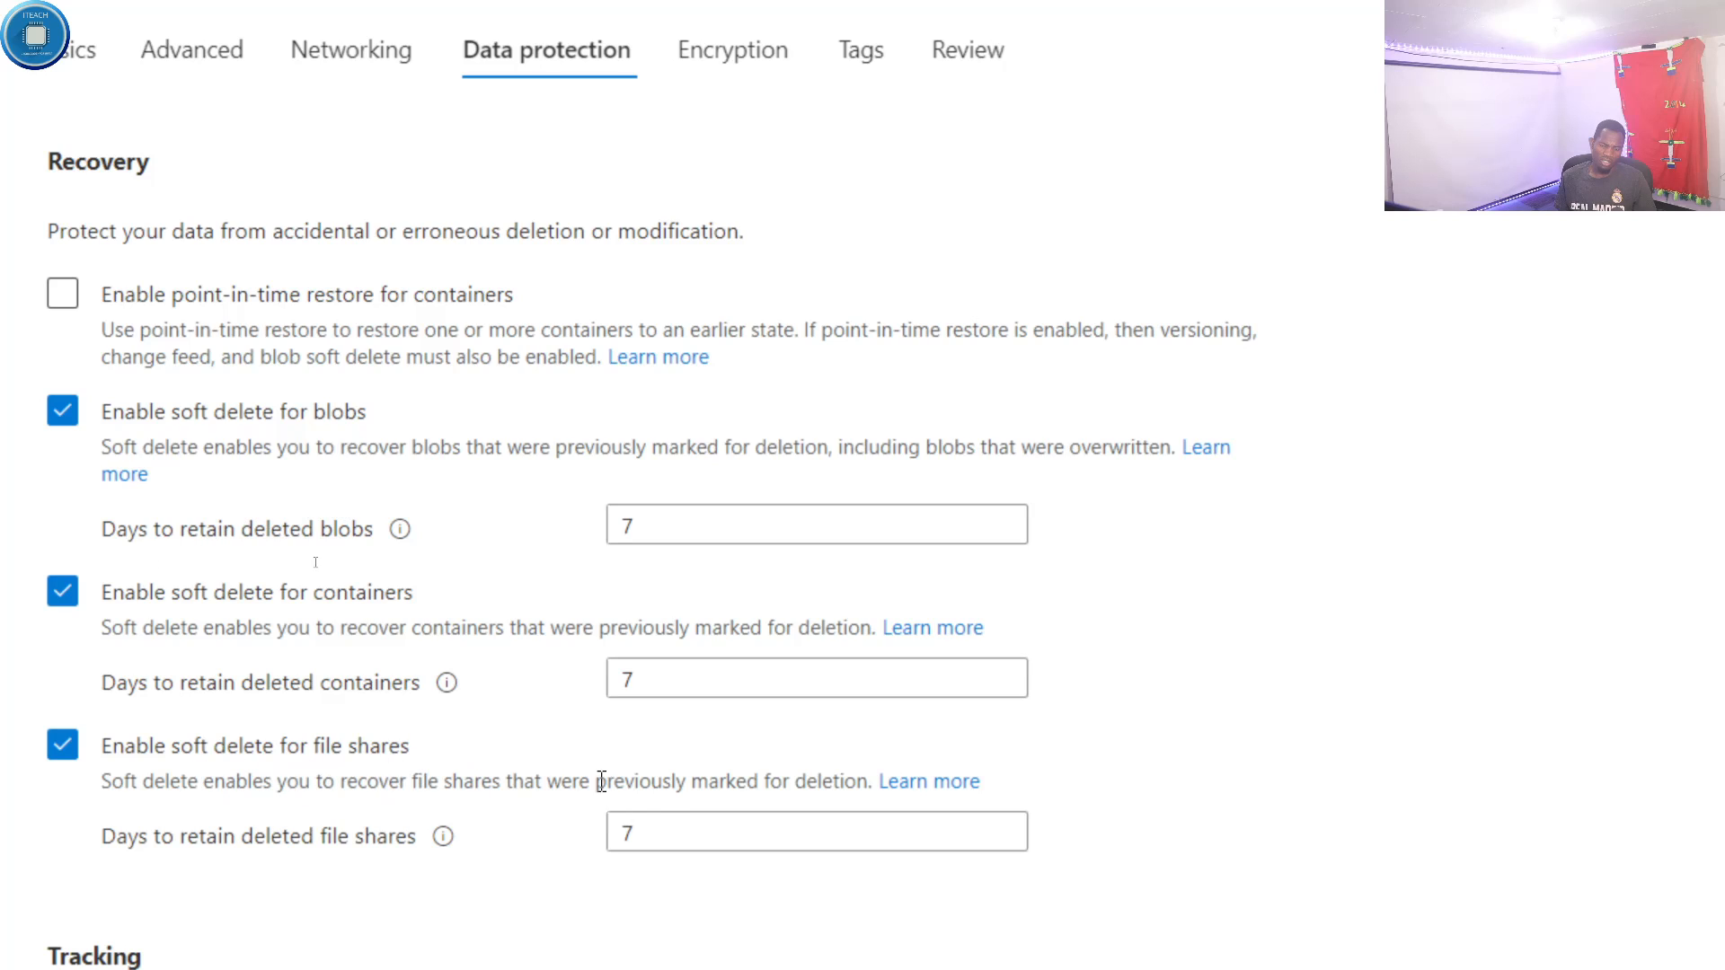
scroll(334, 766, down, 1)
scroll(334, 765, down, 1)
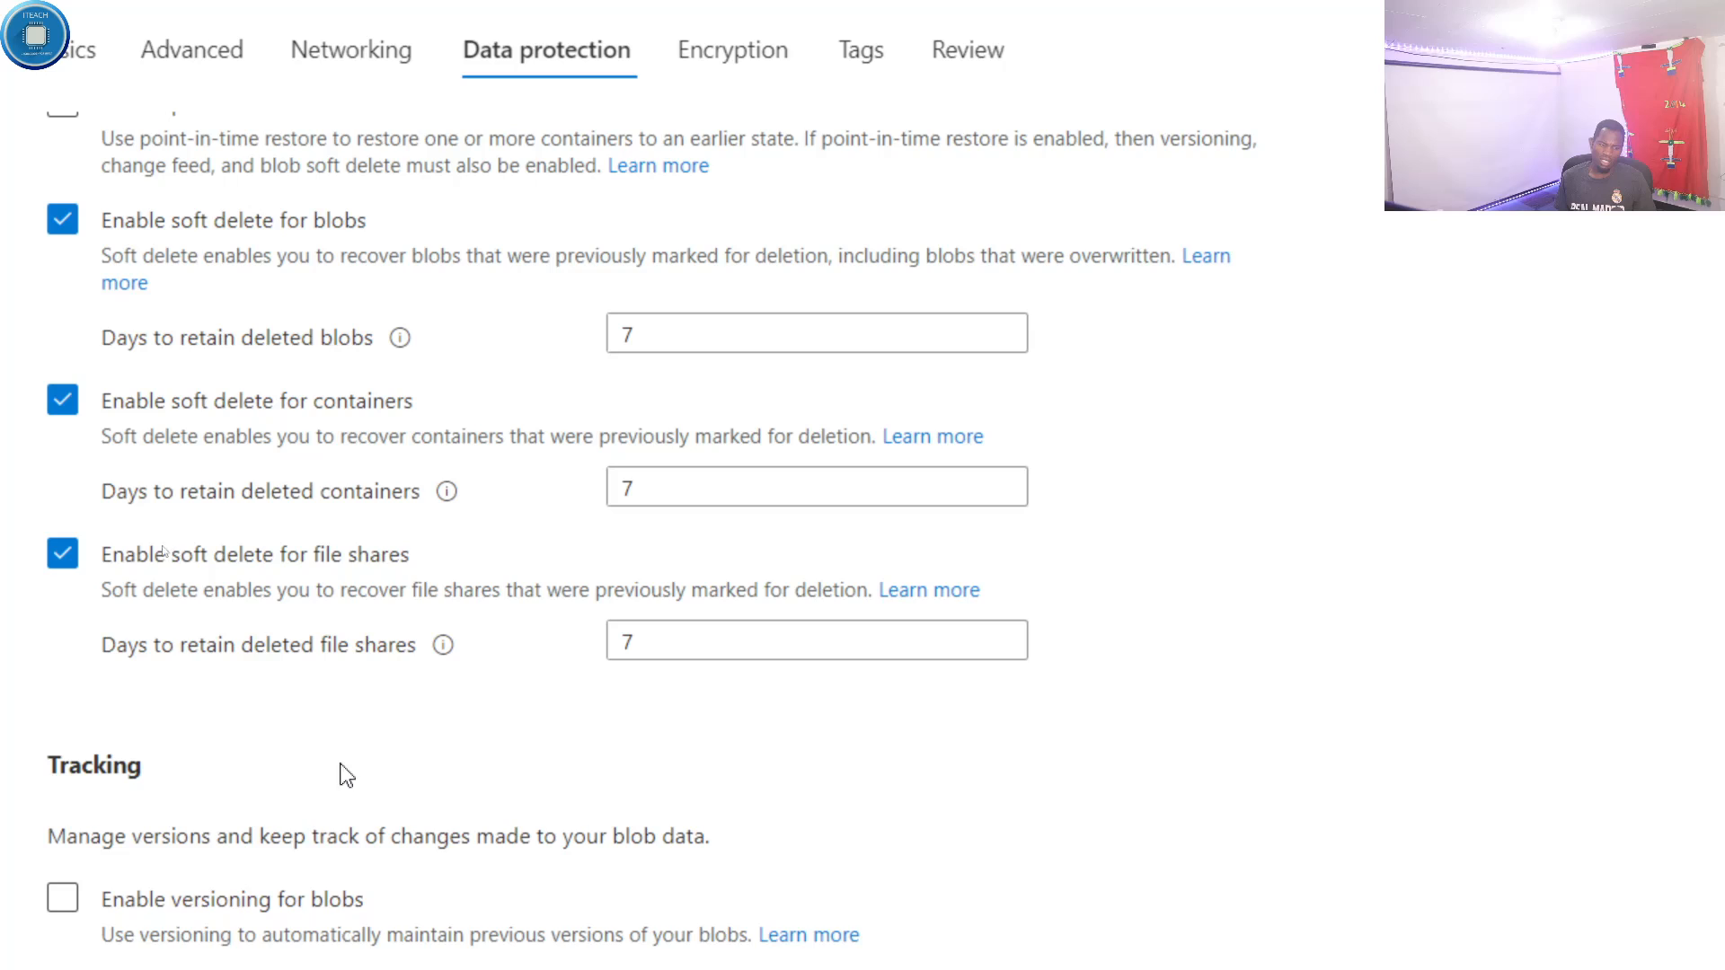
scroll(322, 722, down, 1)
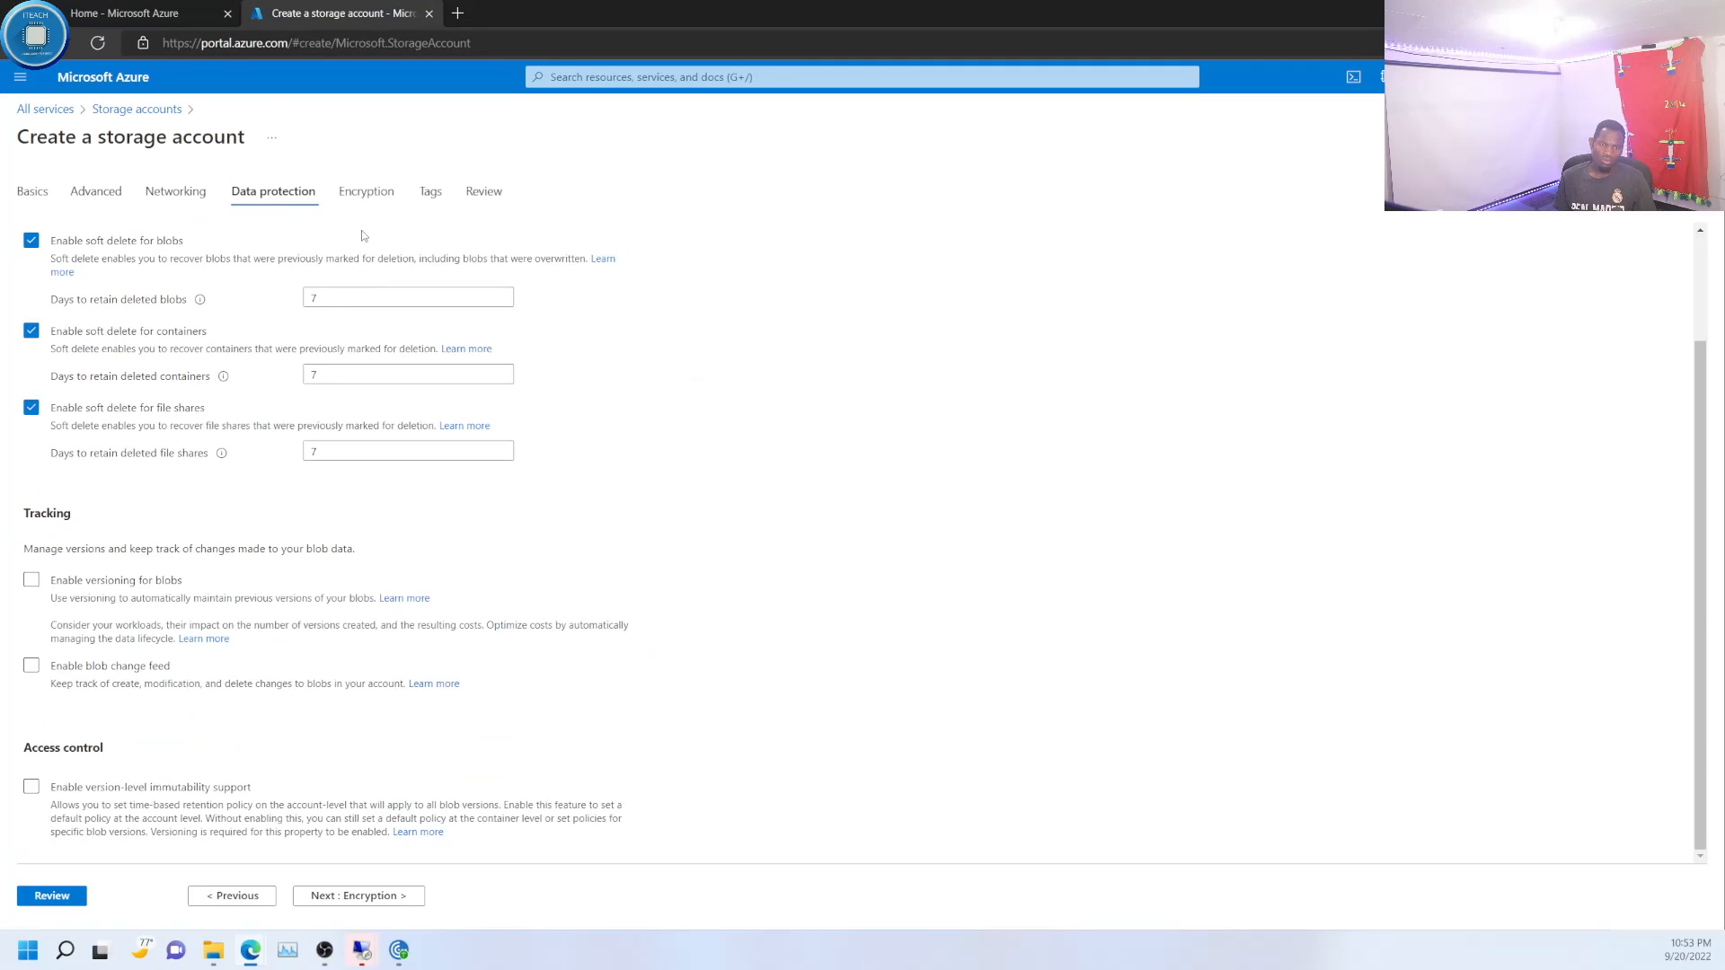
- In the encryption settings, try customer-managed keys (CMK) and switch the encryption type back to Microsoft-managed keys (MMK)
click(358, 894)
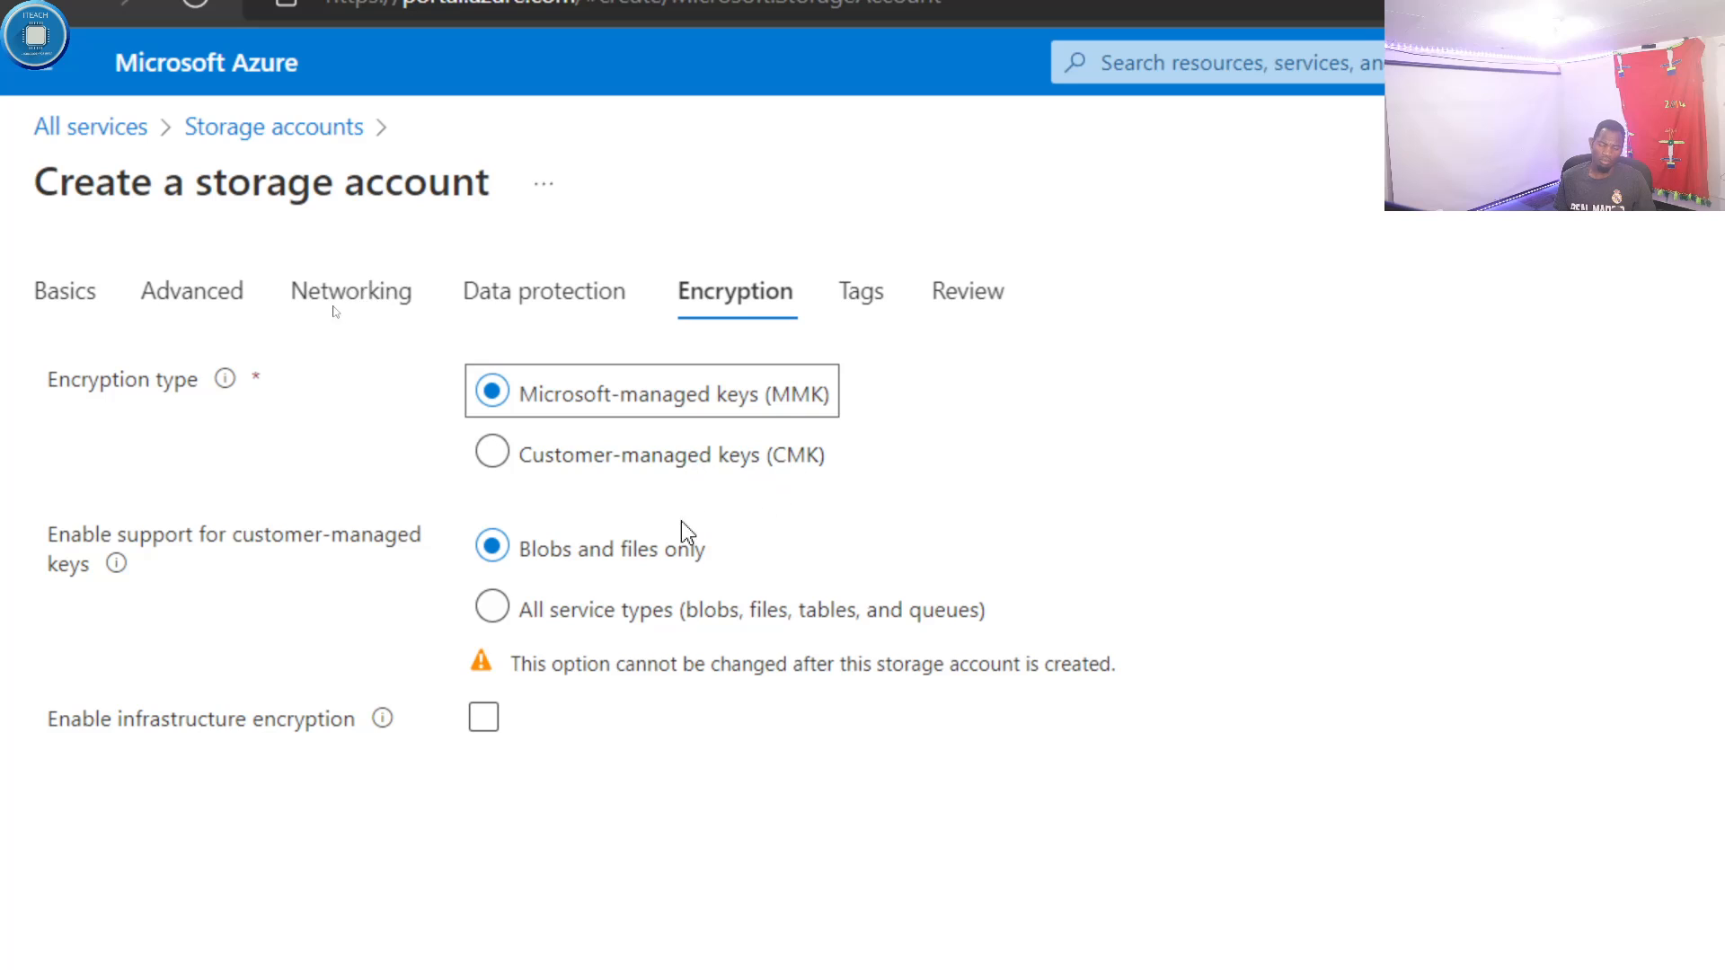
click(501, 460)
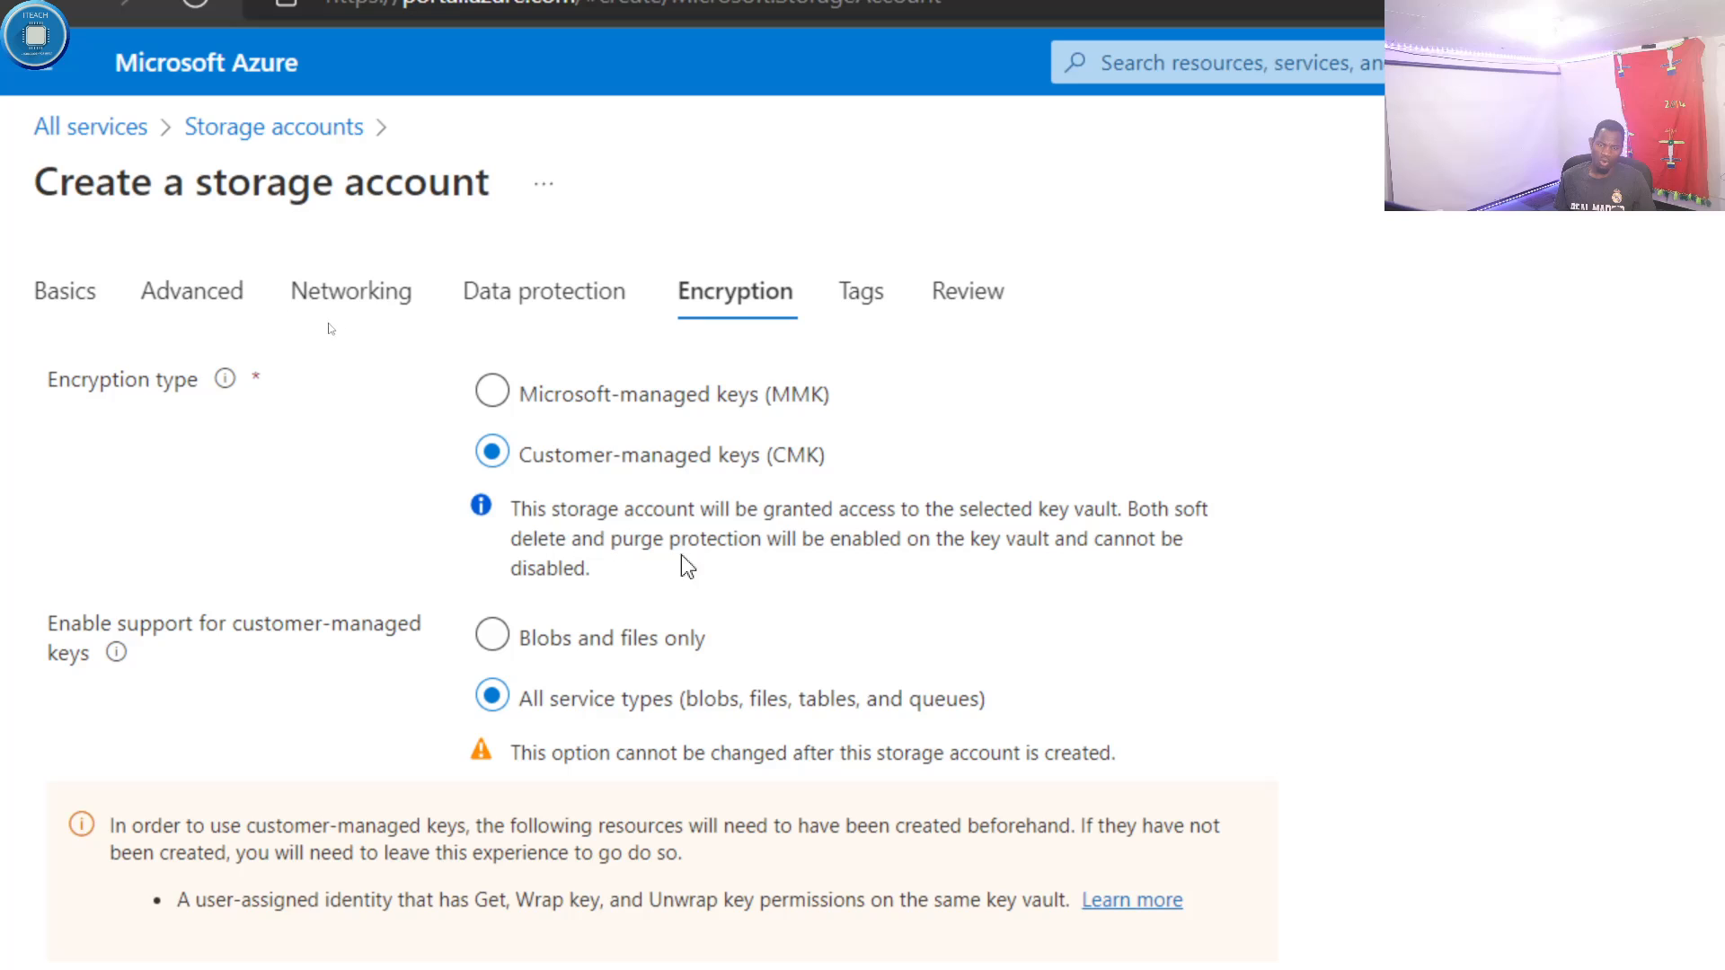
click(494, 395)
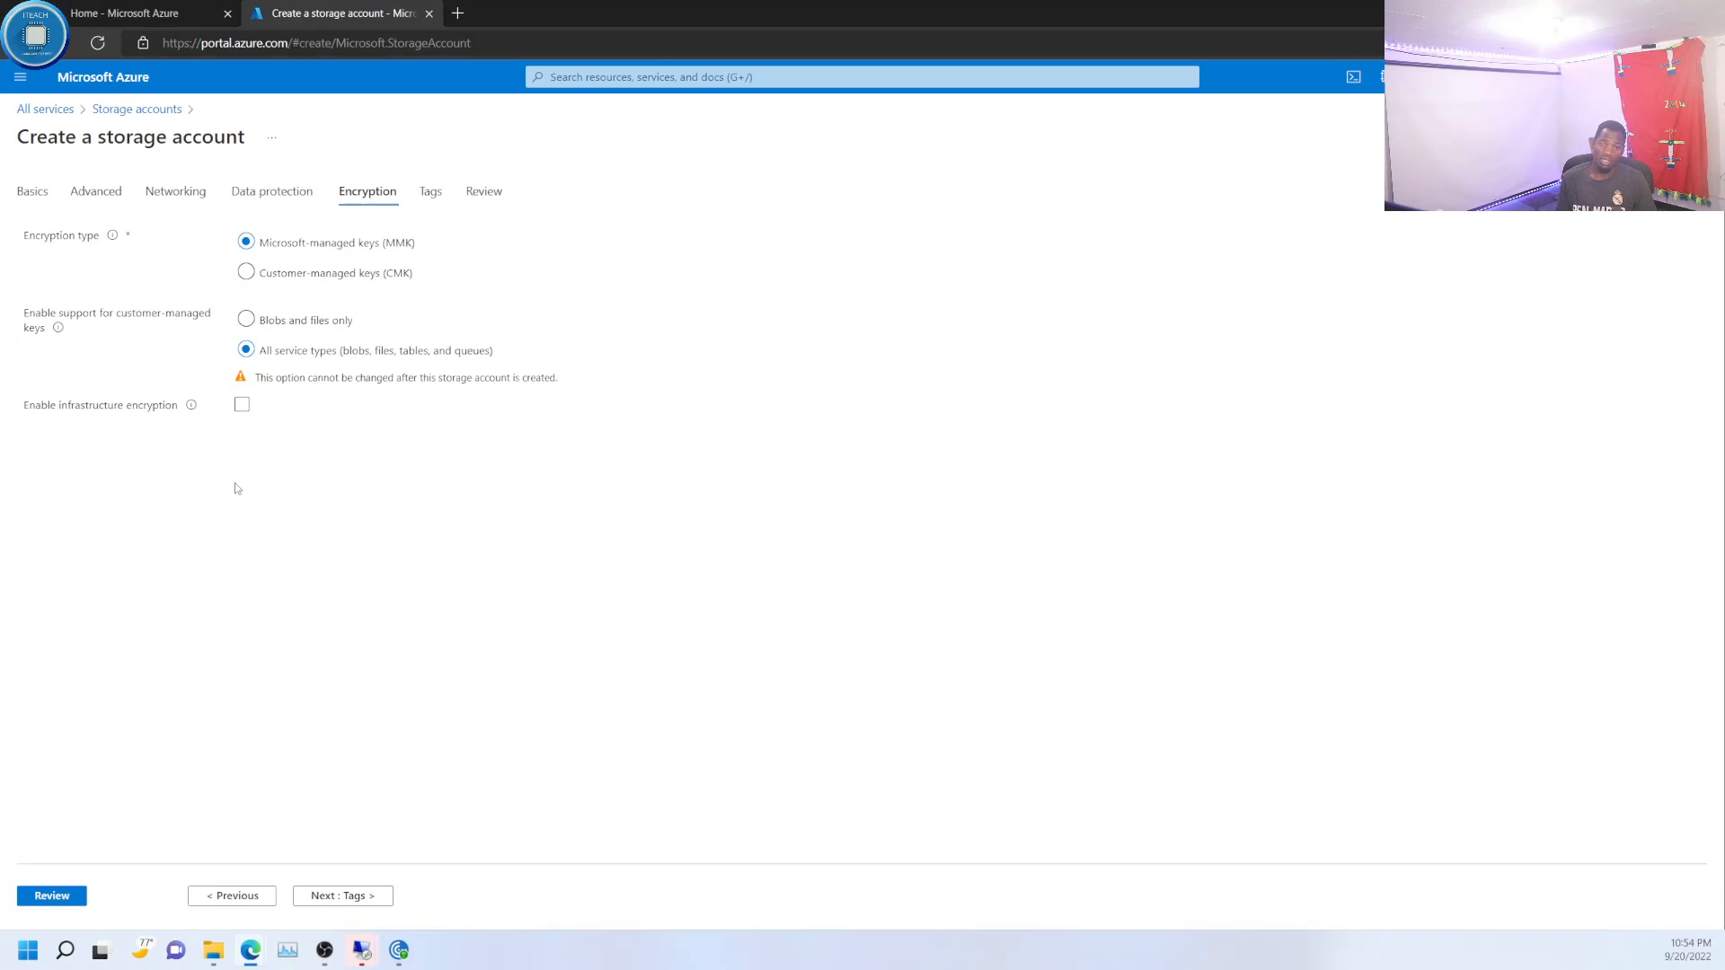
- Leave the tags empty, check the full configuration summary and create the storage account
click(425, 196)
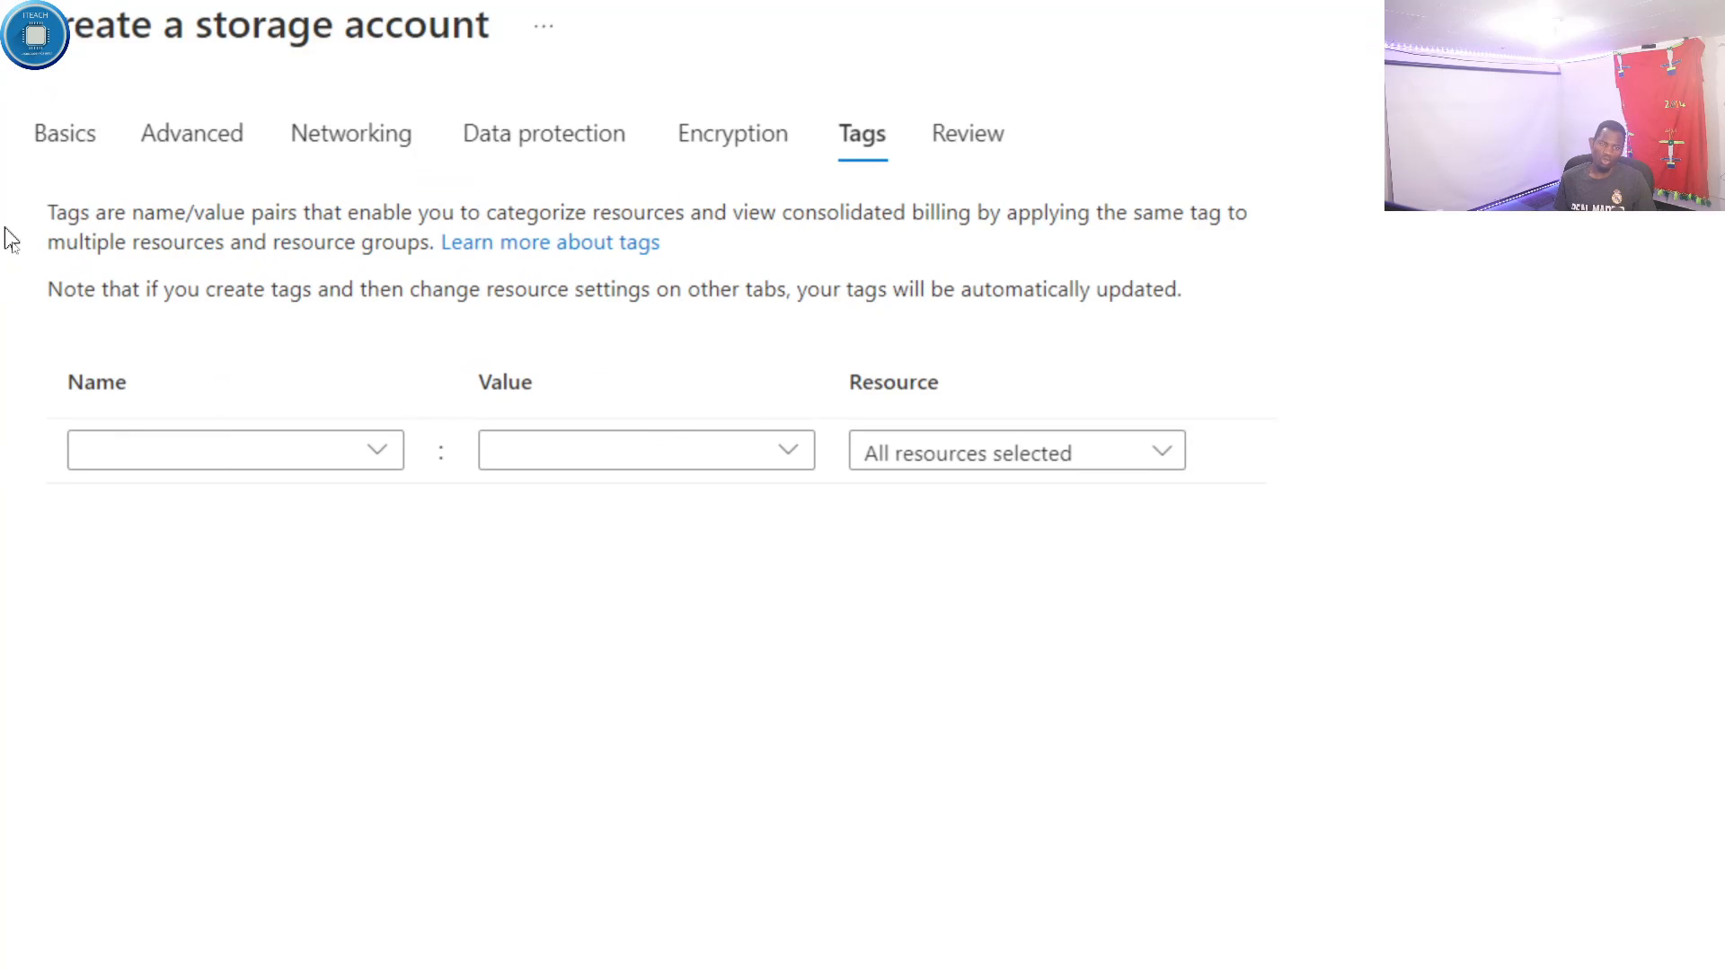
click(960, 143)
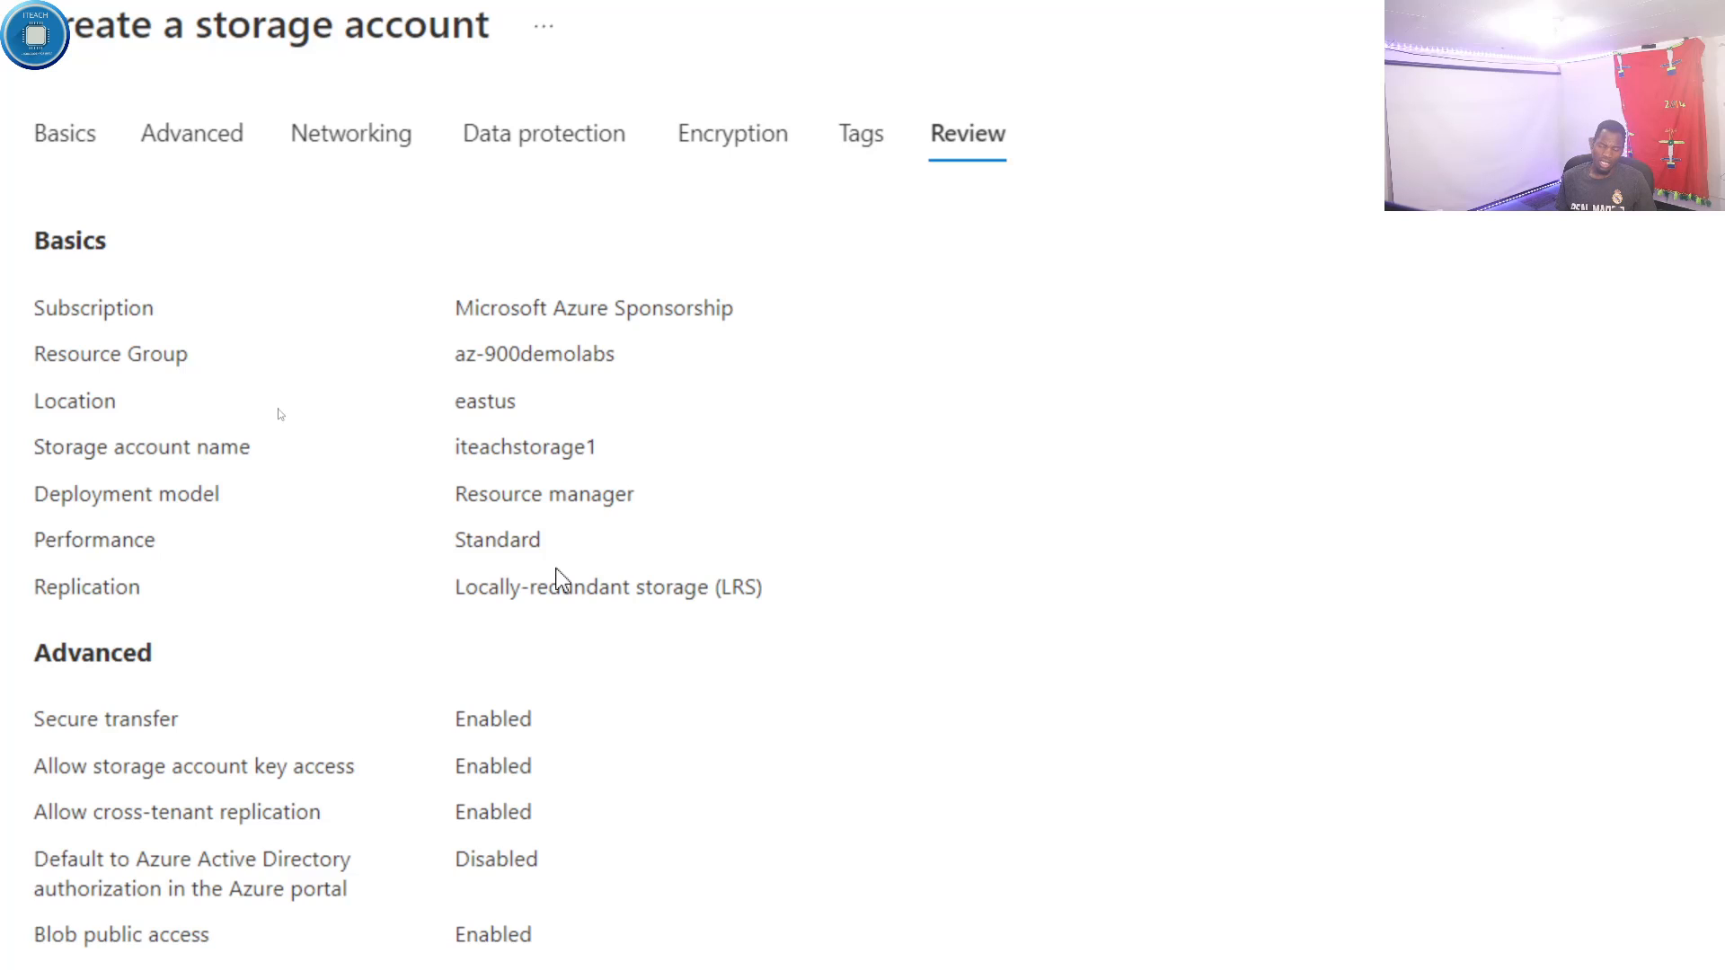
scroll(521, 818, down, 1)
scroll(476, 860, down, 1)
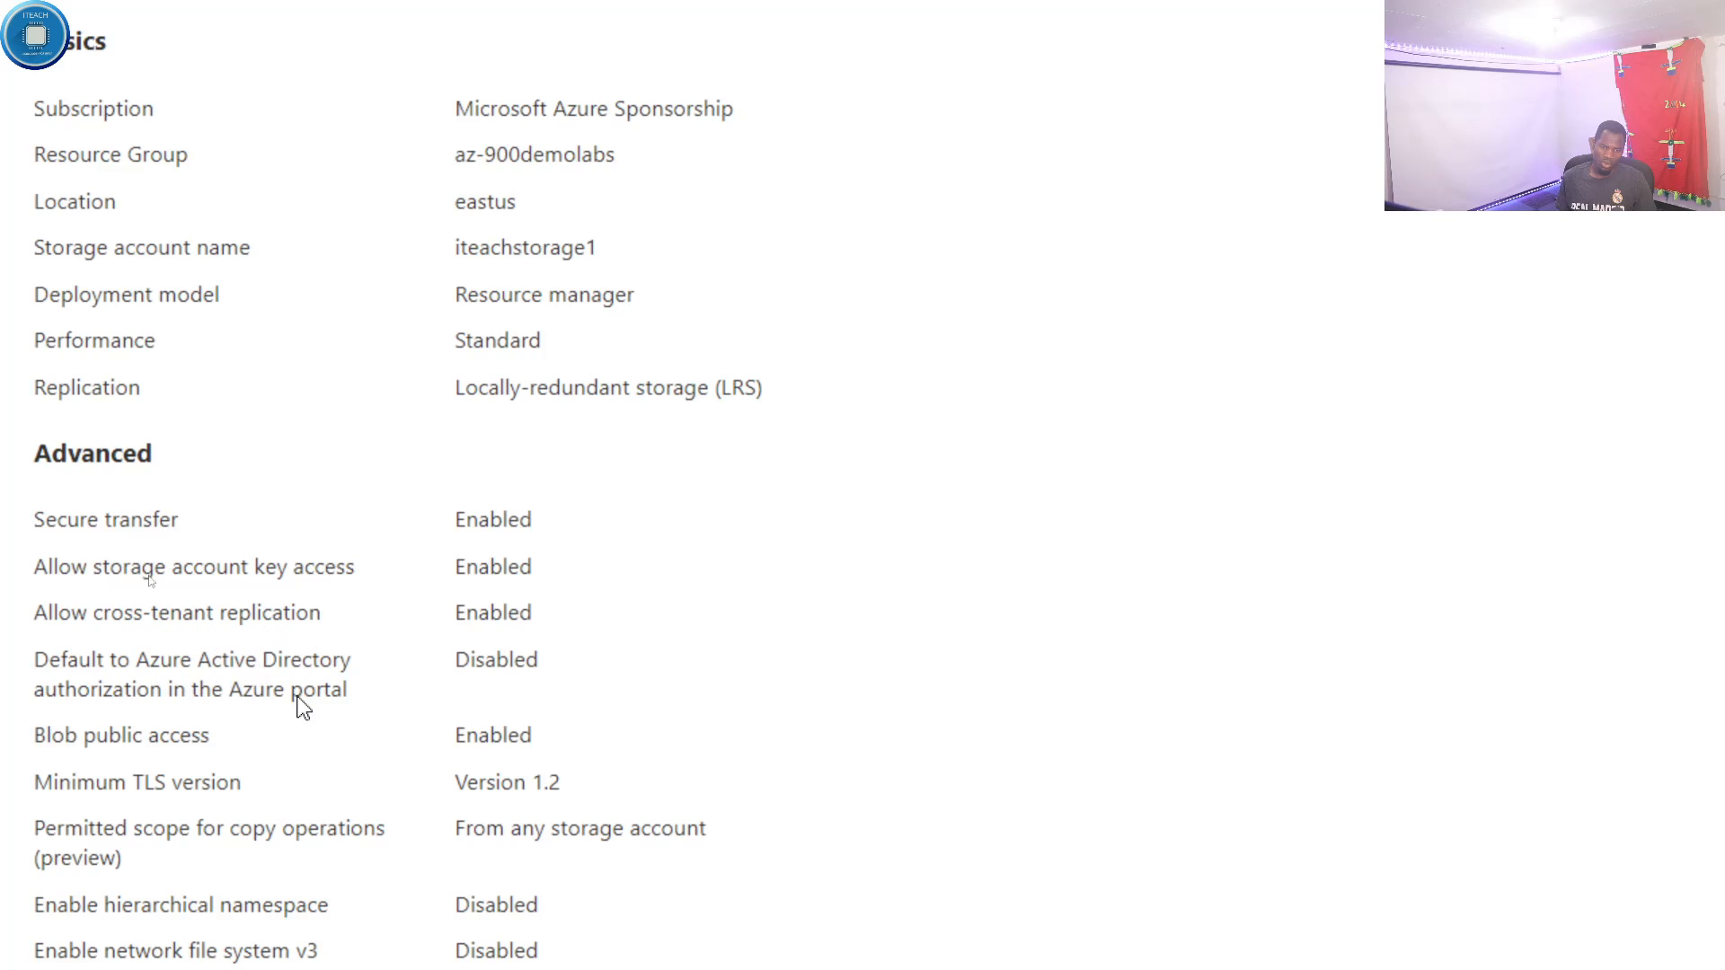
scroll(299, 694, down, 2)
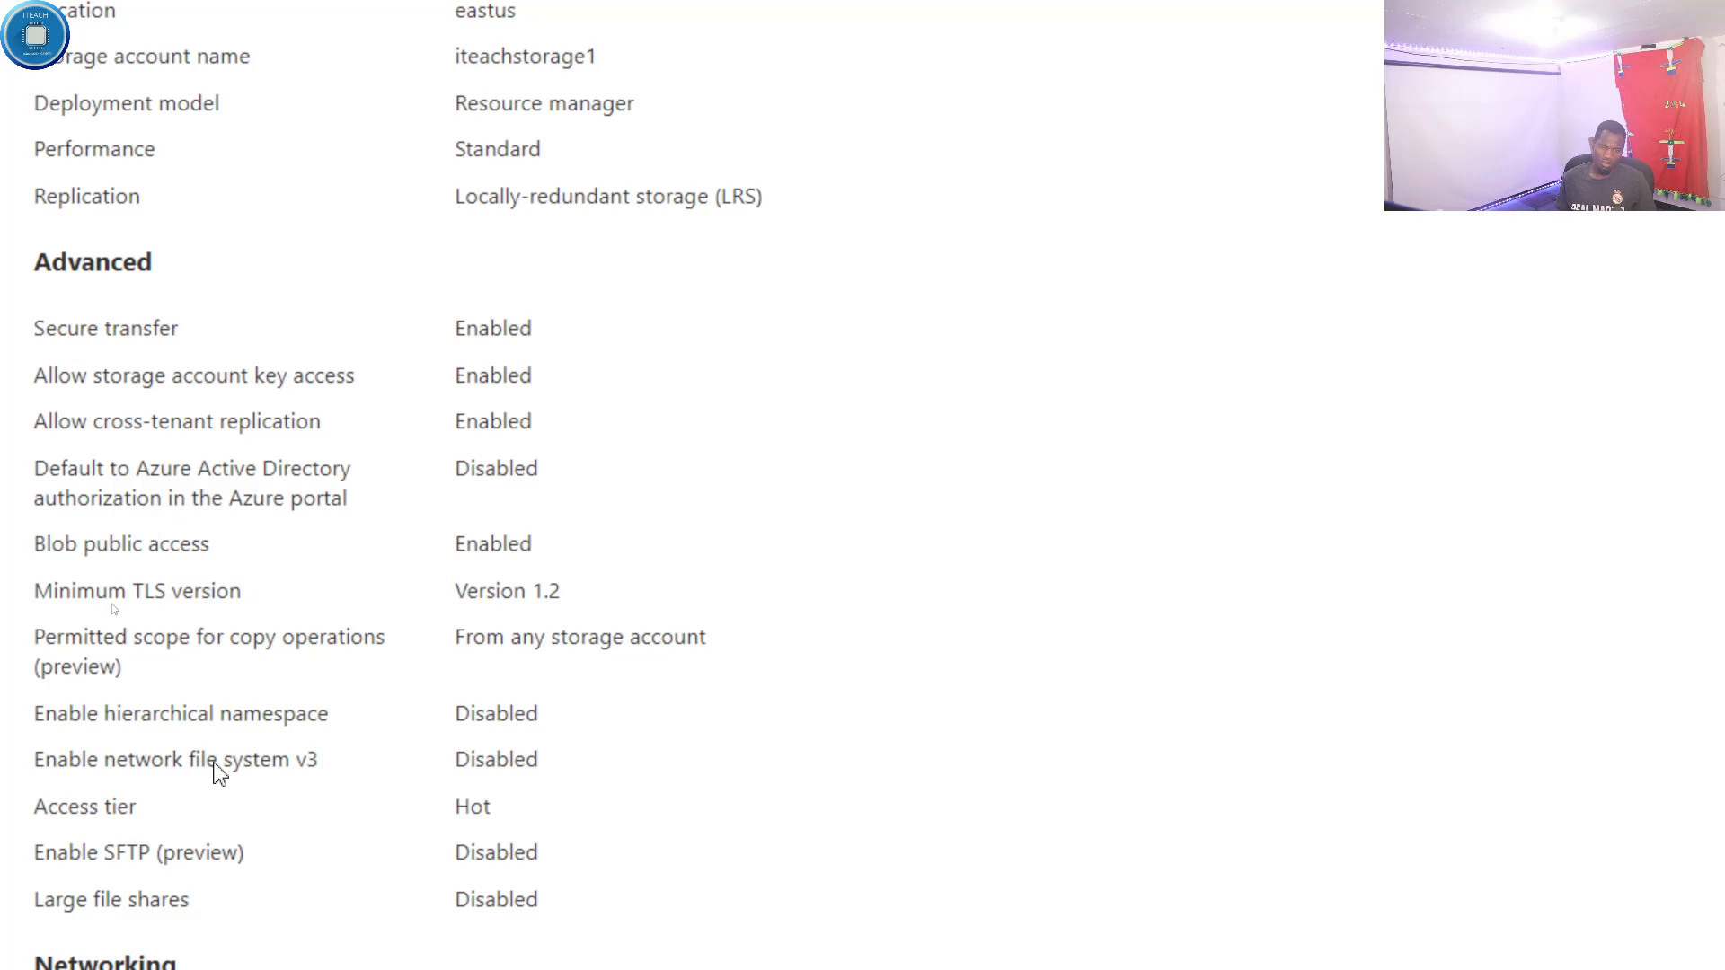
scroll(284, 778, down, 4)
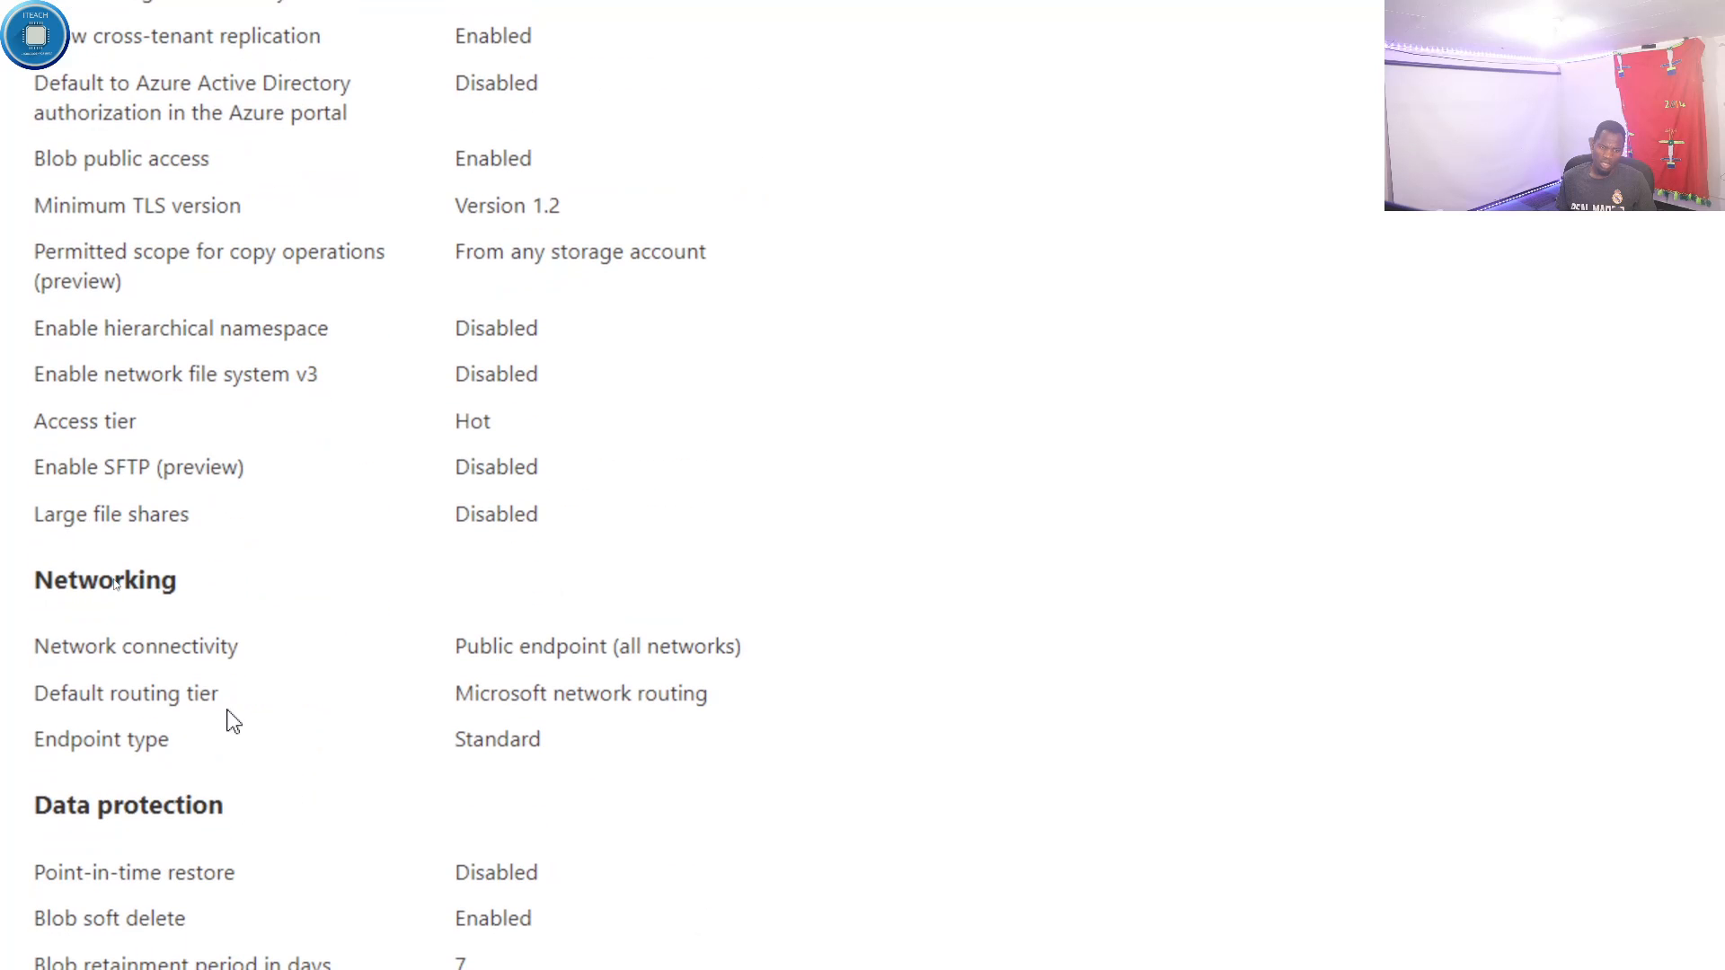
scroll(228, 711, down, 5)
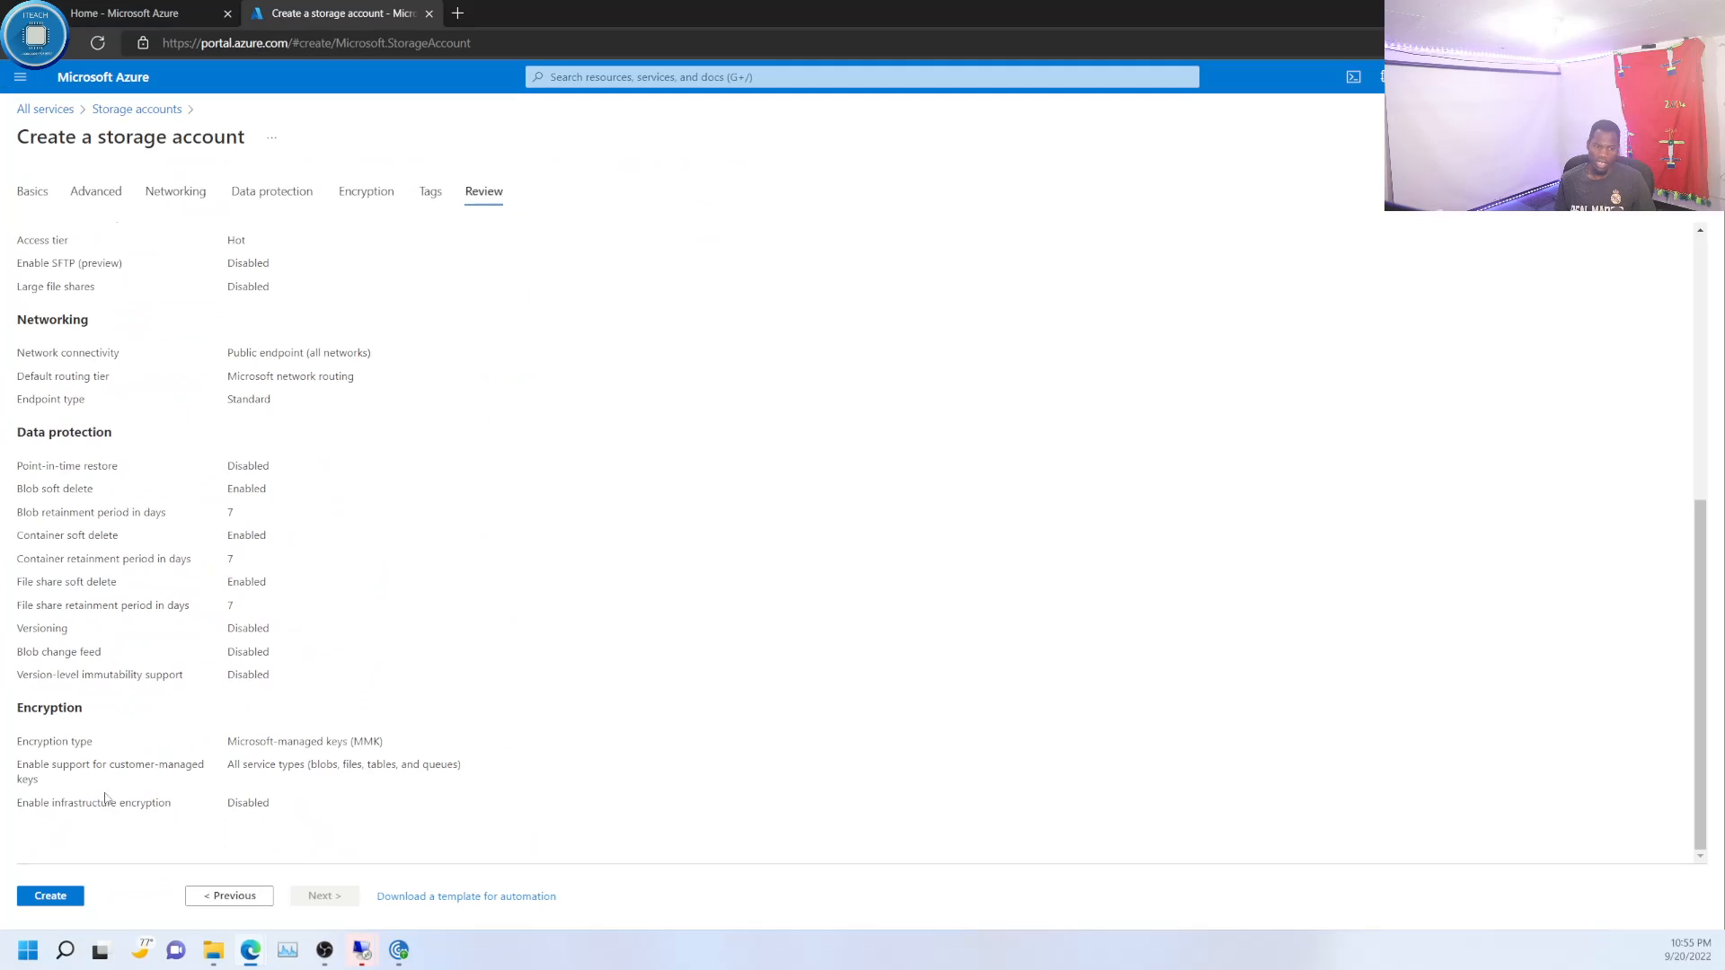
click(50, 896)
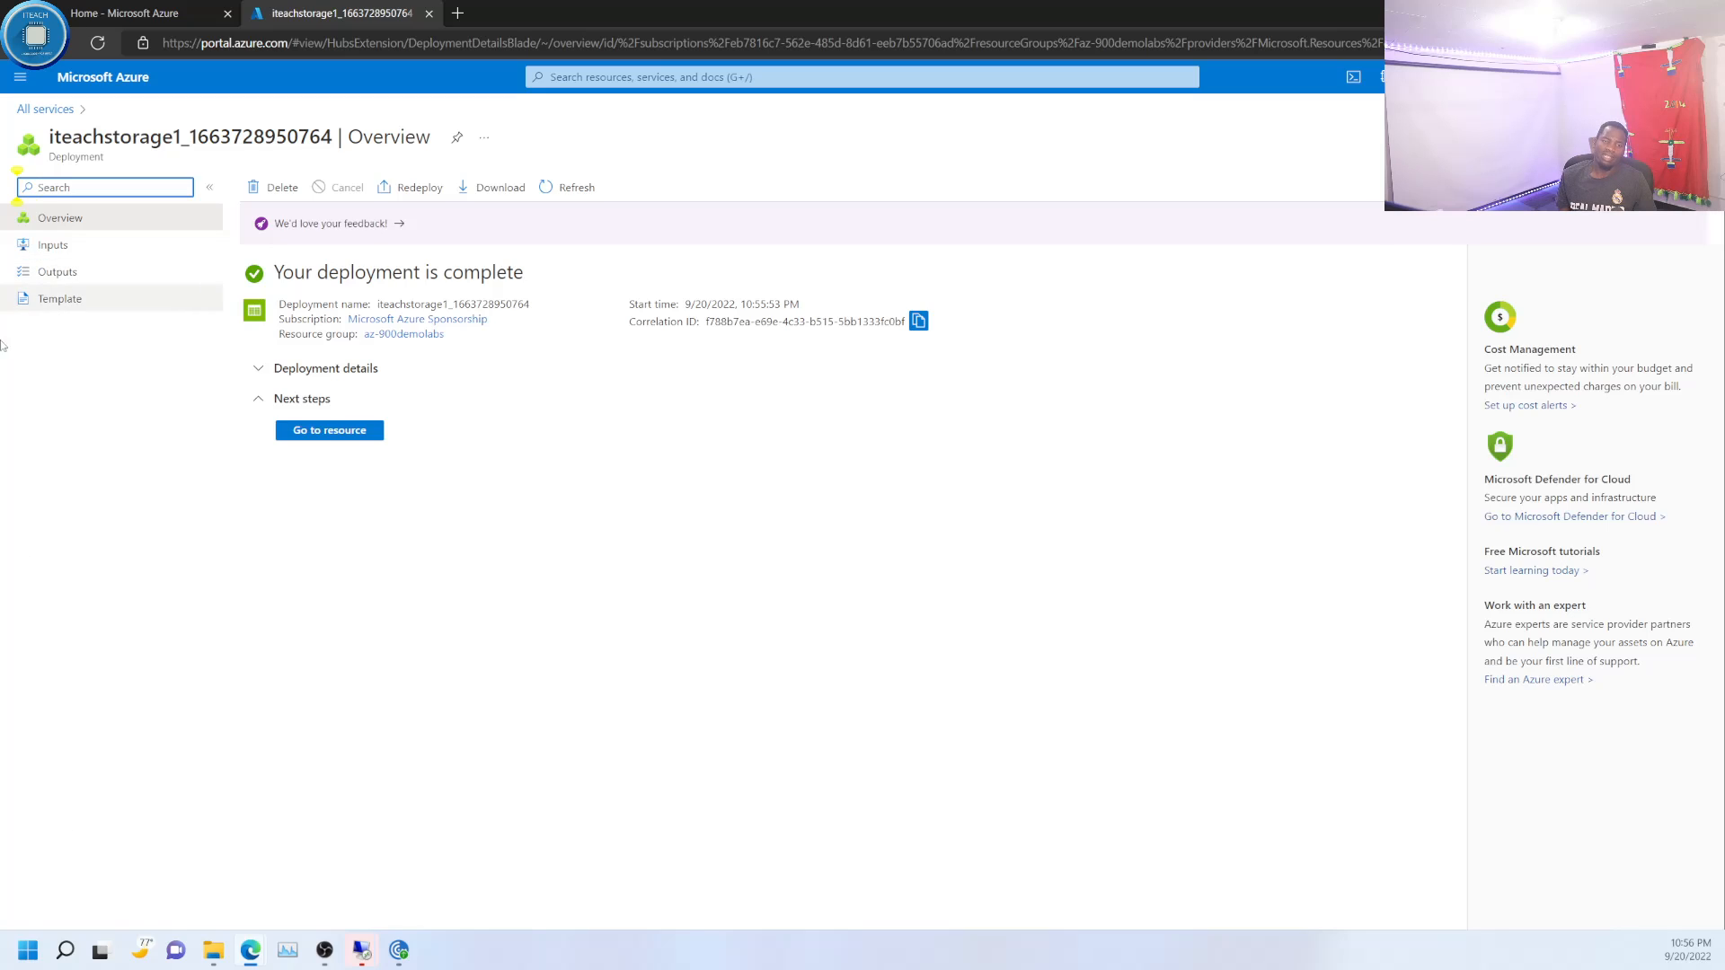
- Open the deployed iteachstorage1 resource, inspect its properties and blob soft delete settings, and return to its overview
click(330, 431)
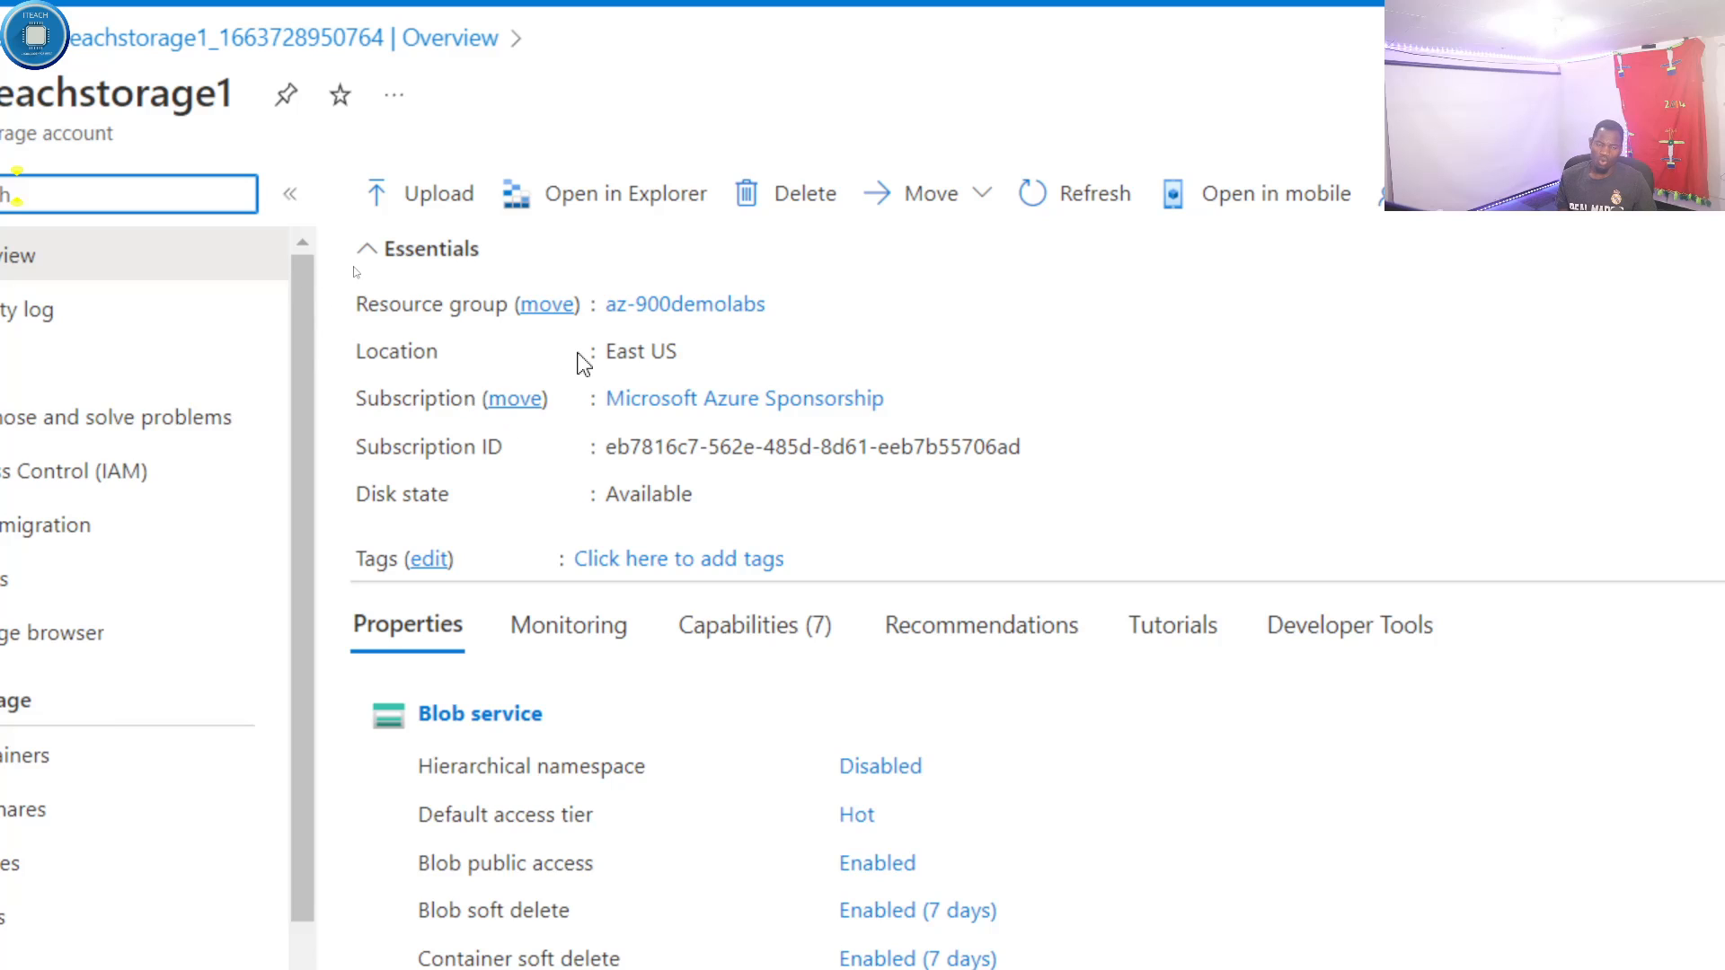
scroll(790, 512, down, 2)
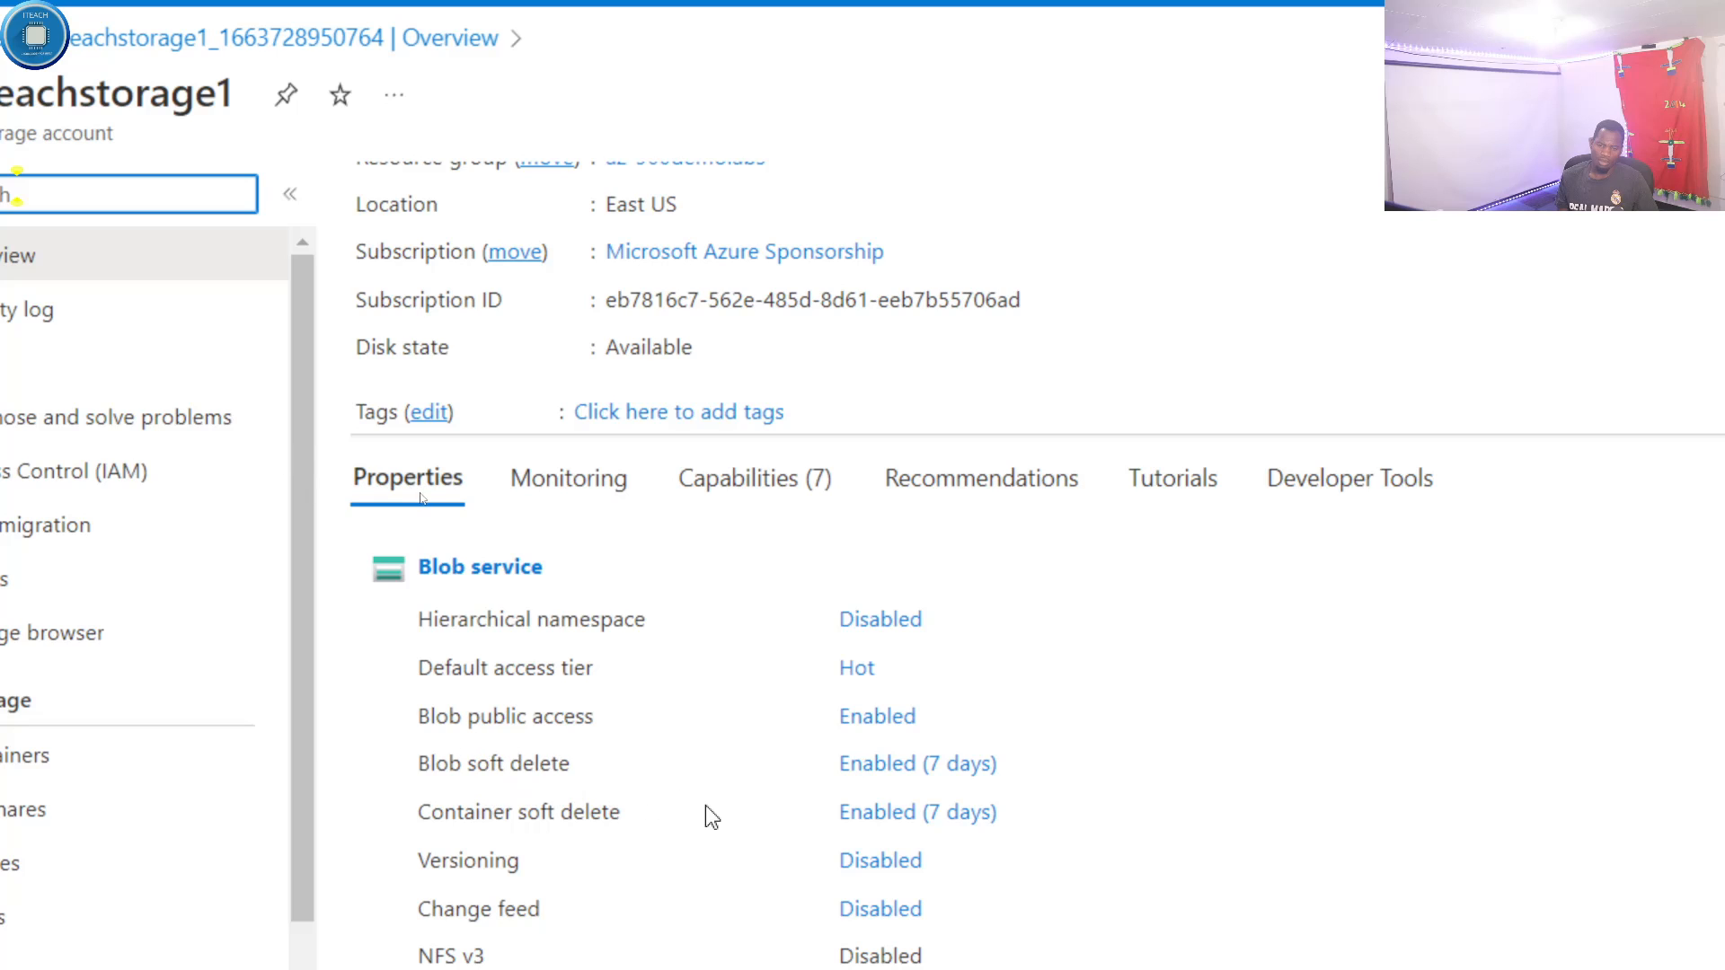
click(955, 765)
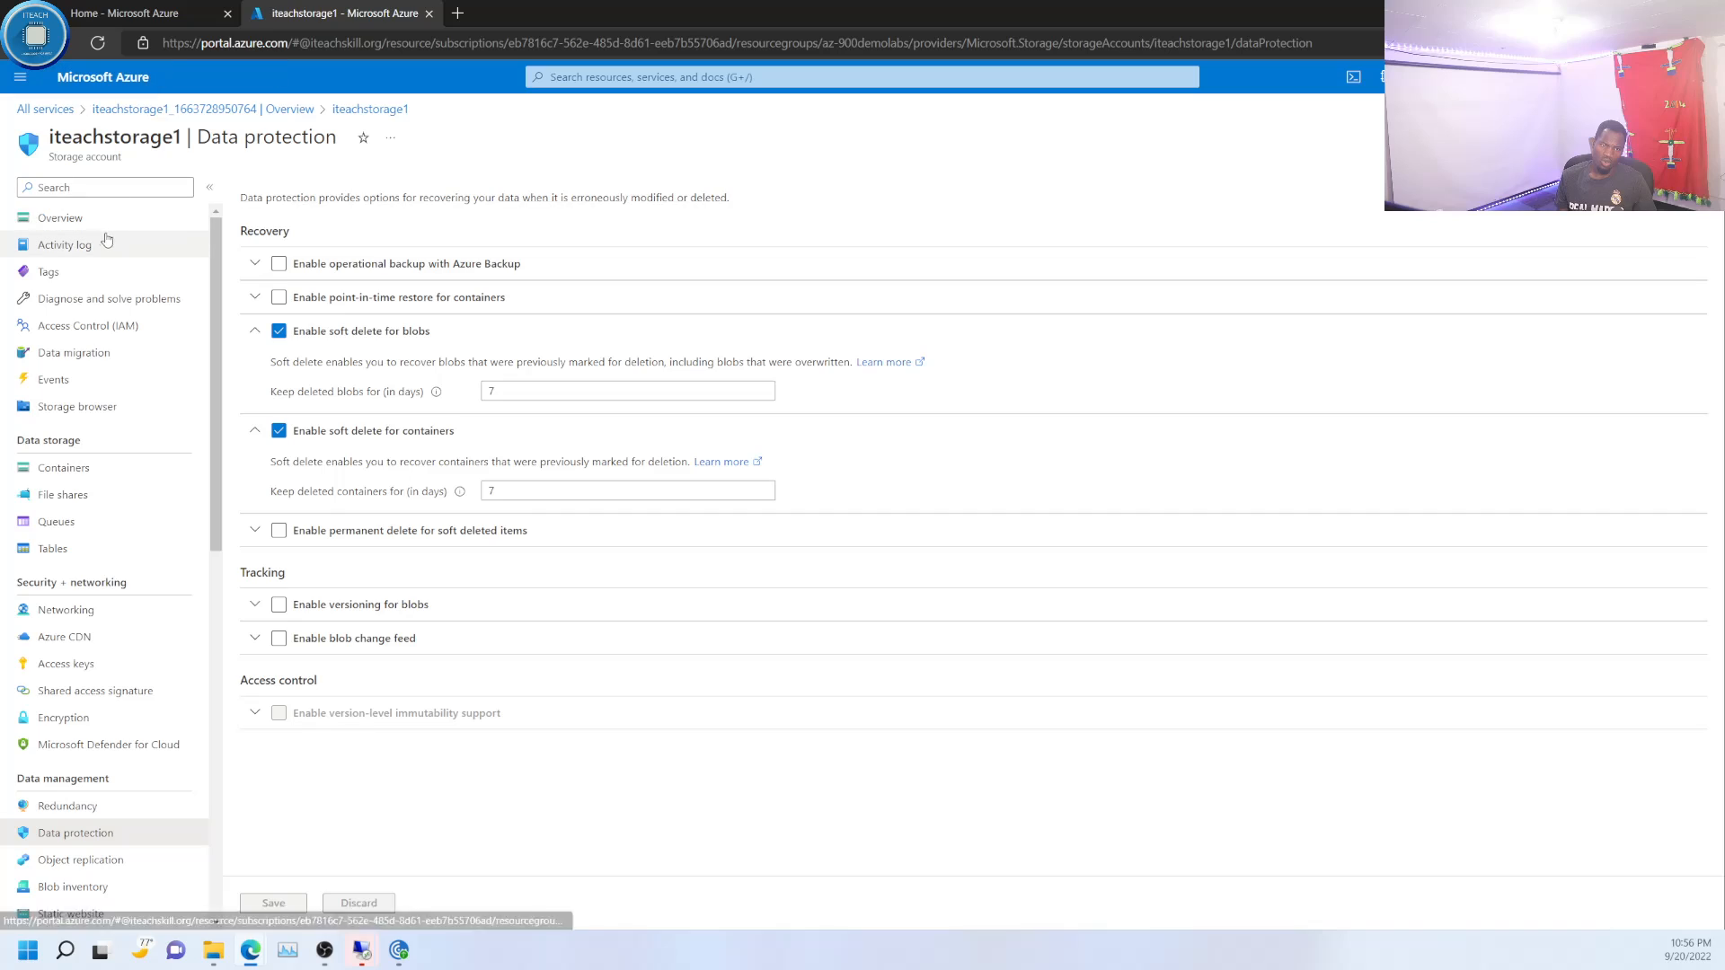
click(61, 218)
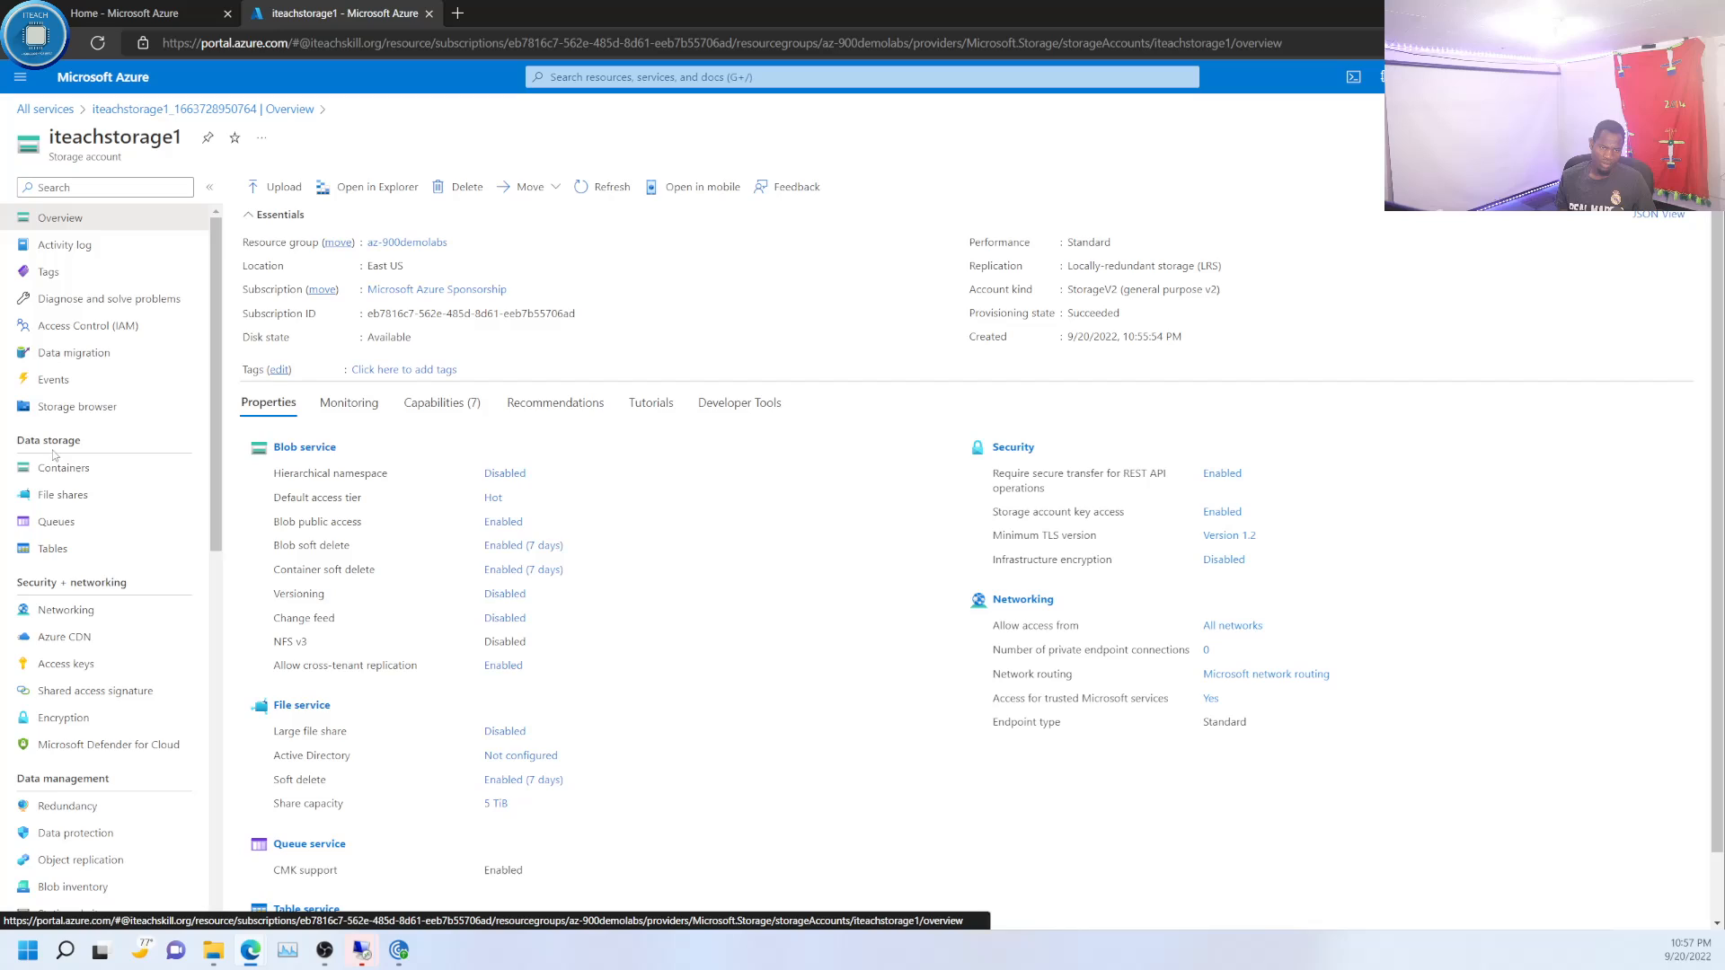
- Start a new container in iteachstorage1's data storage and name it iteachcontainer1
click(58, 474)
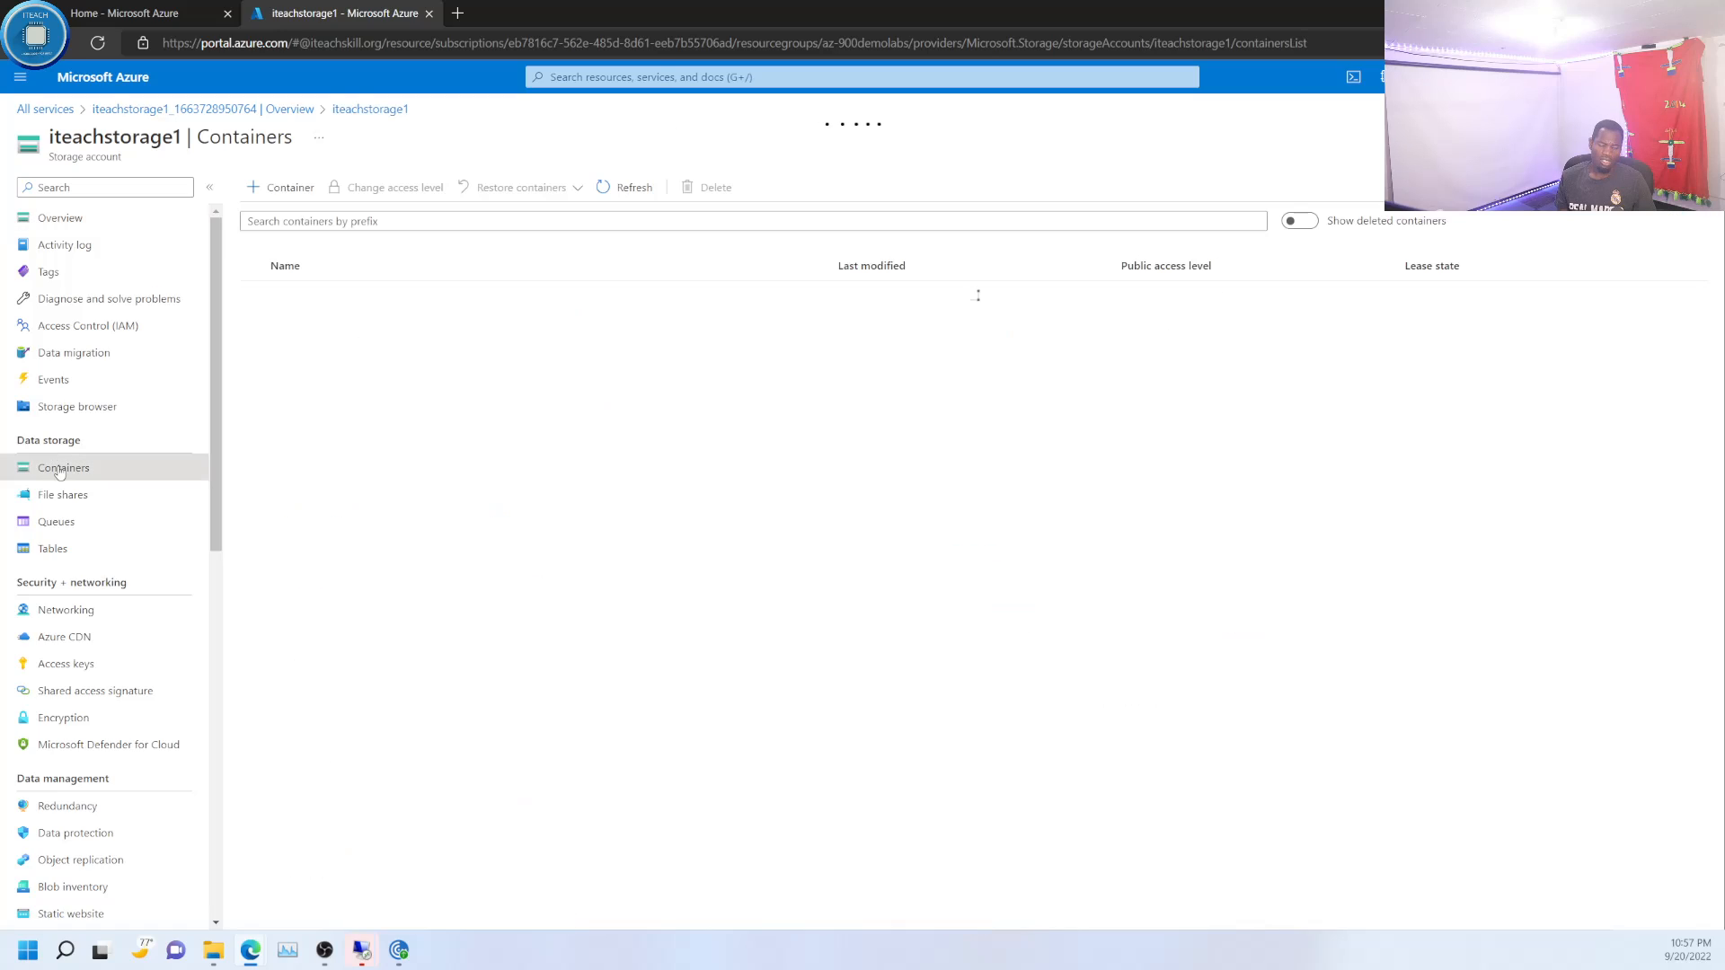
click(290, 189)
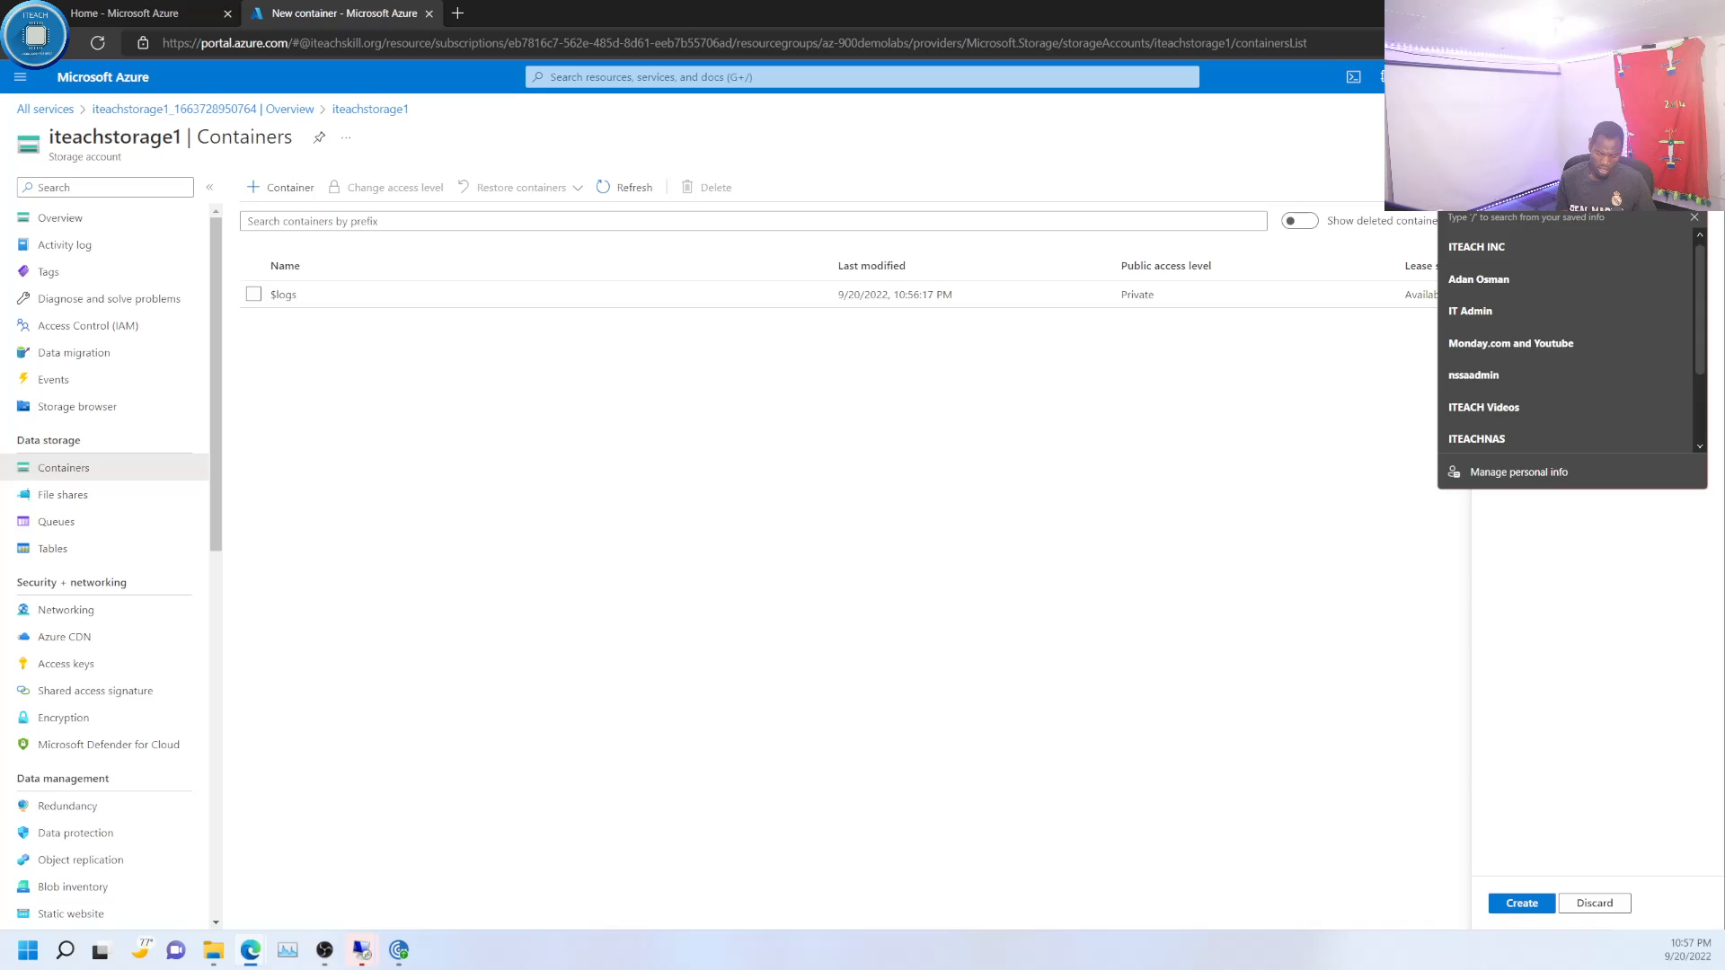
text(iteach)
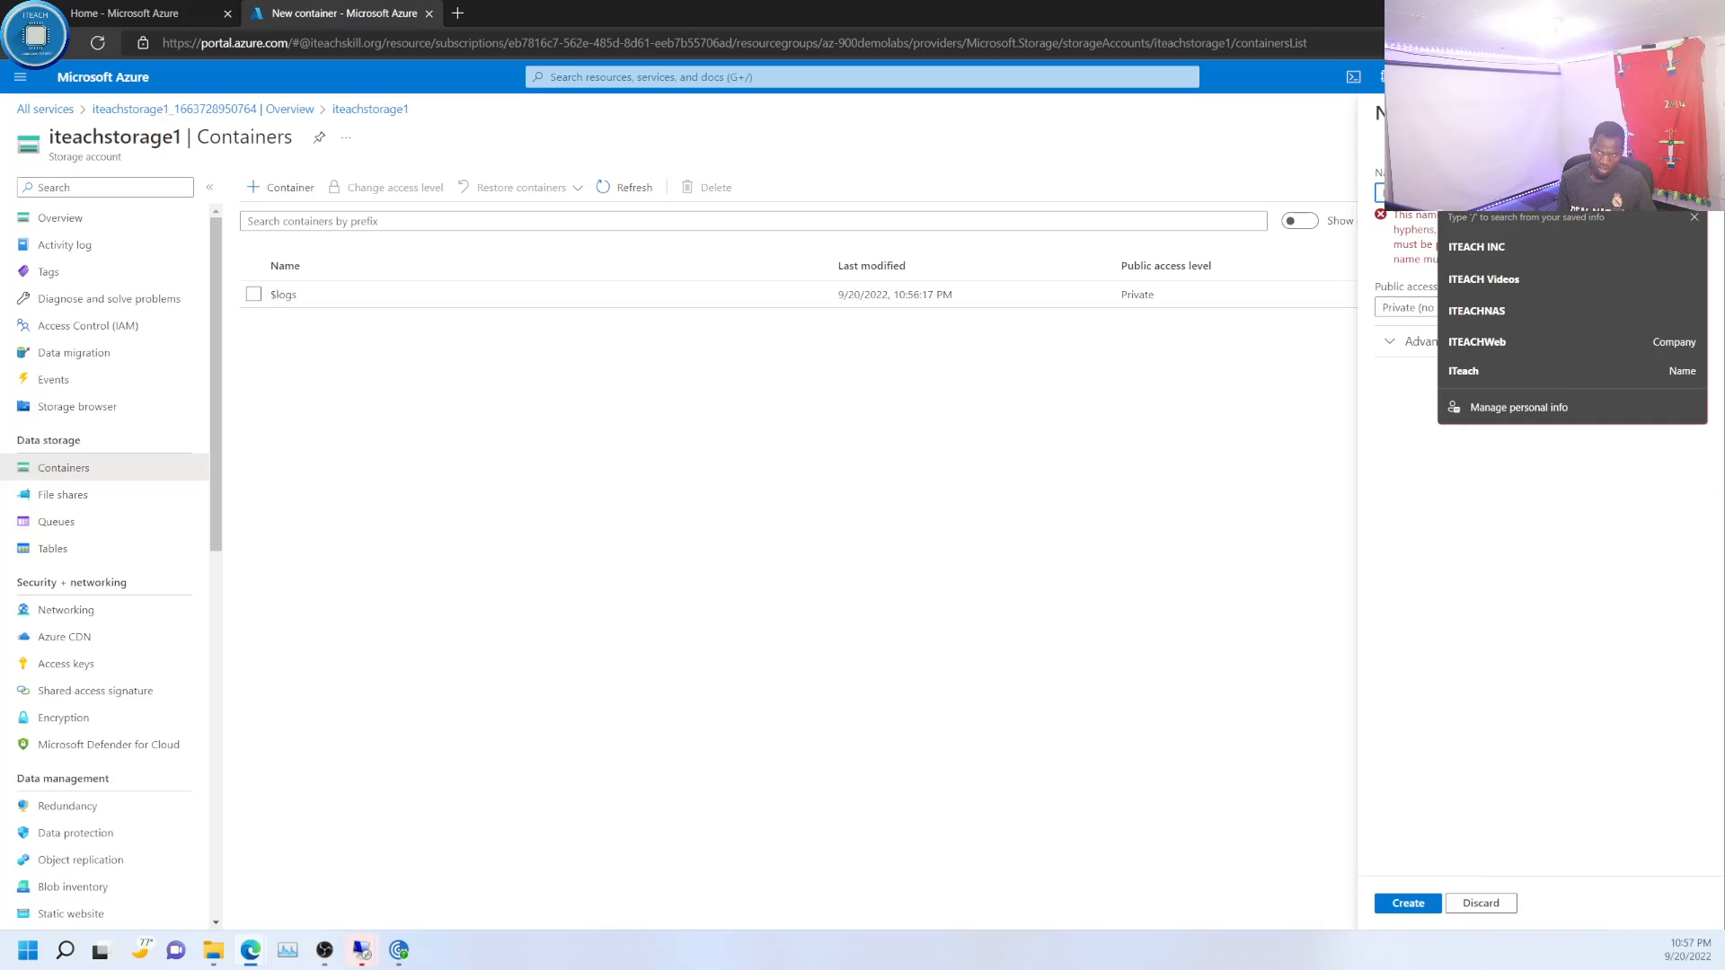
key(BackSpace)
key(BackSpace)
key(BackSpace)
key(BackSpace)
key(BackSpace)
key(BackSpace)
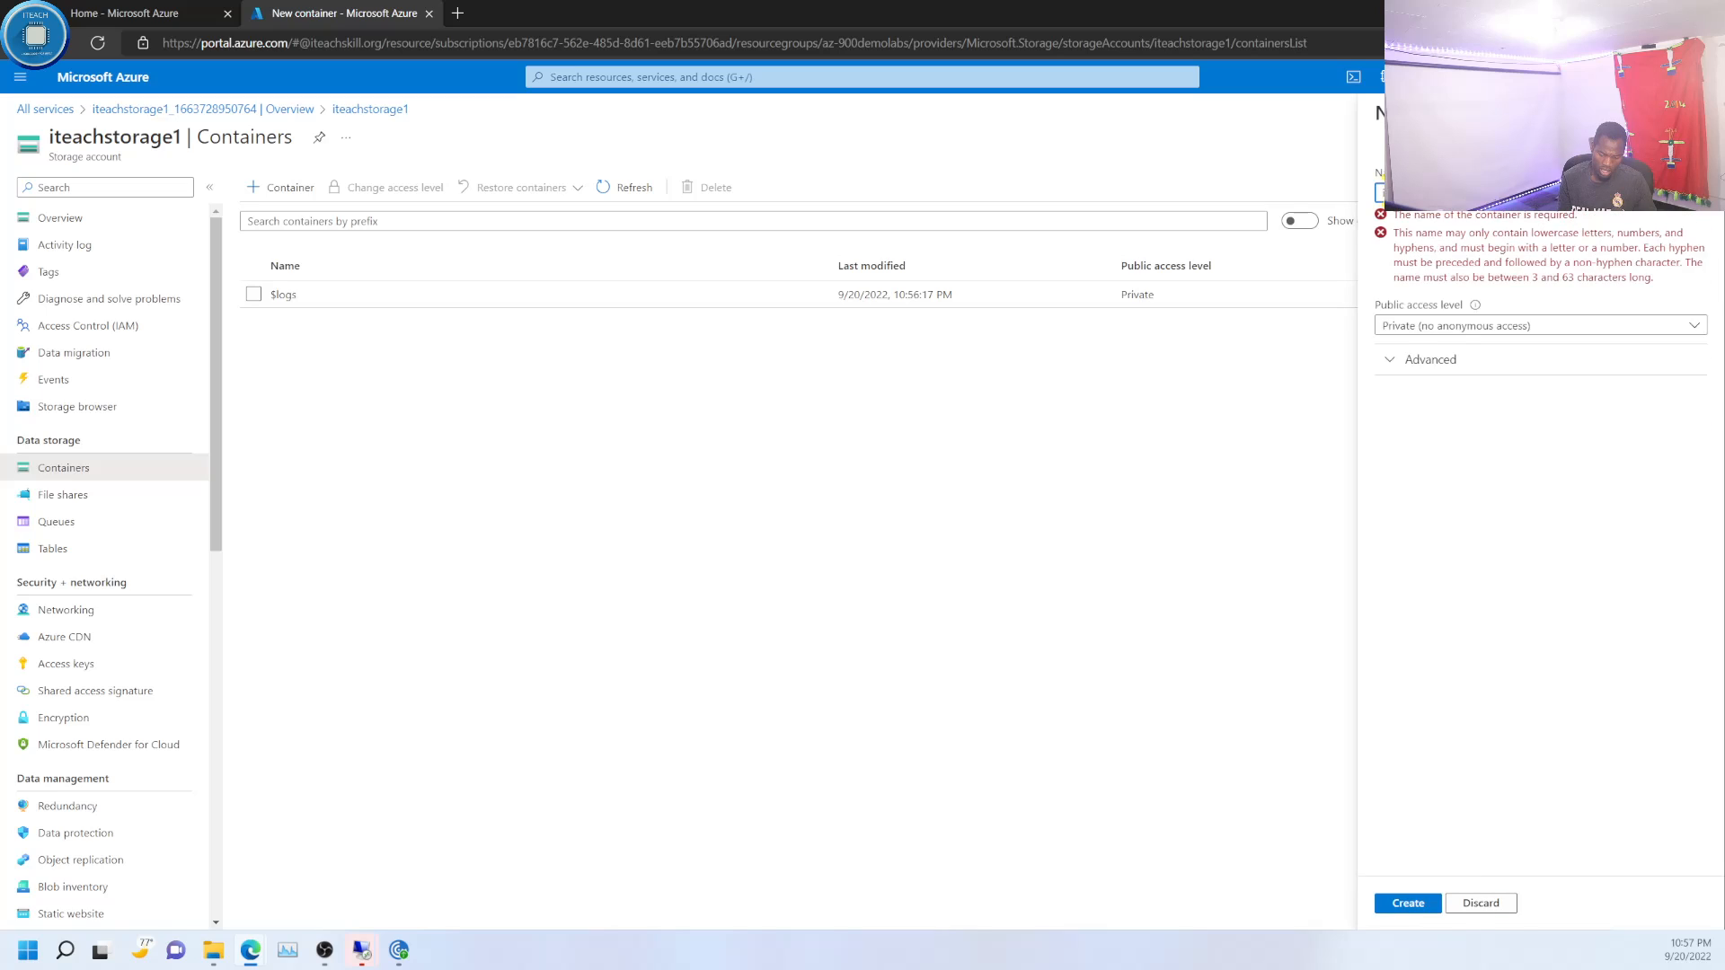
text(iteachi)
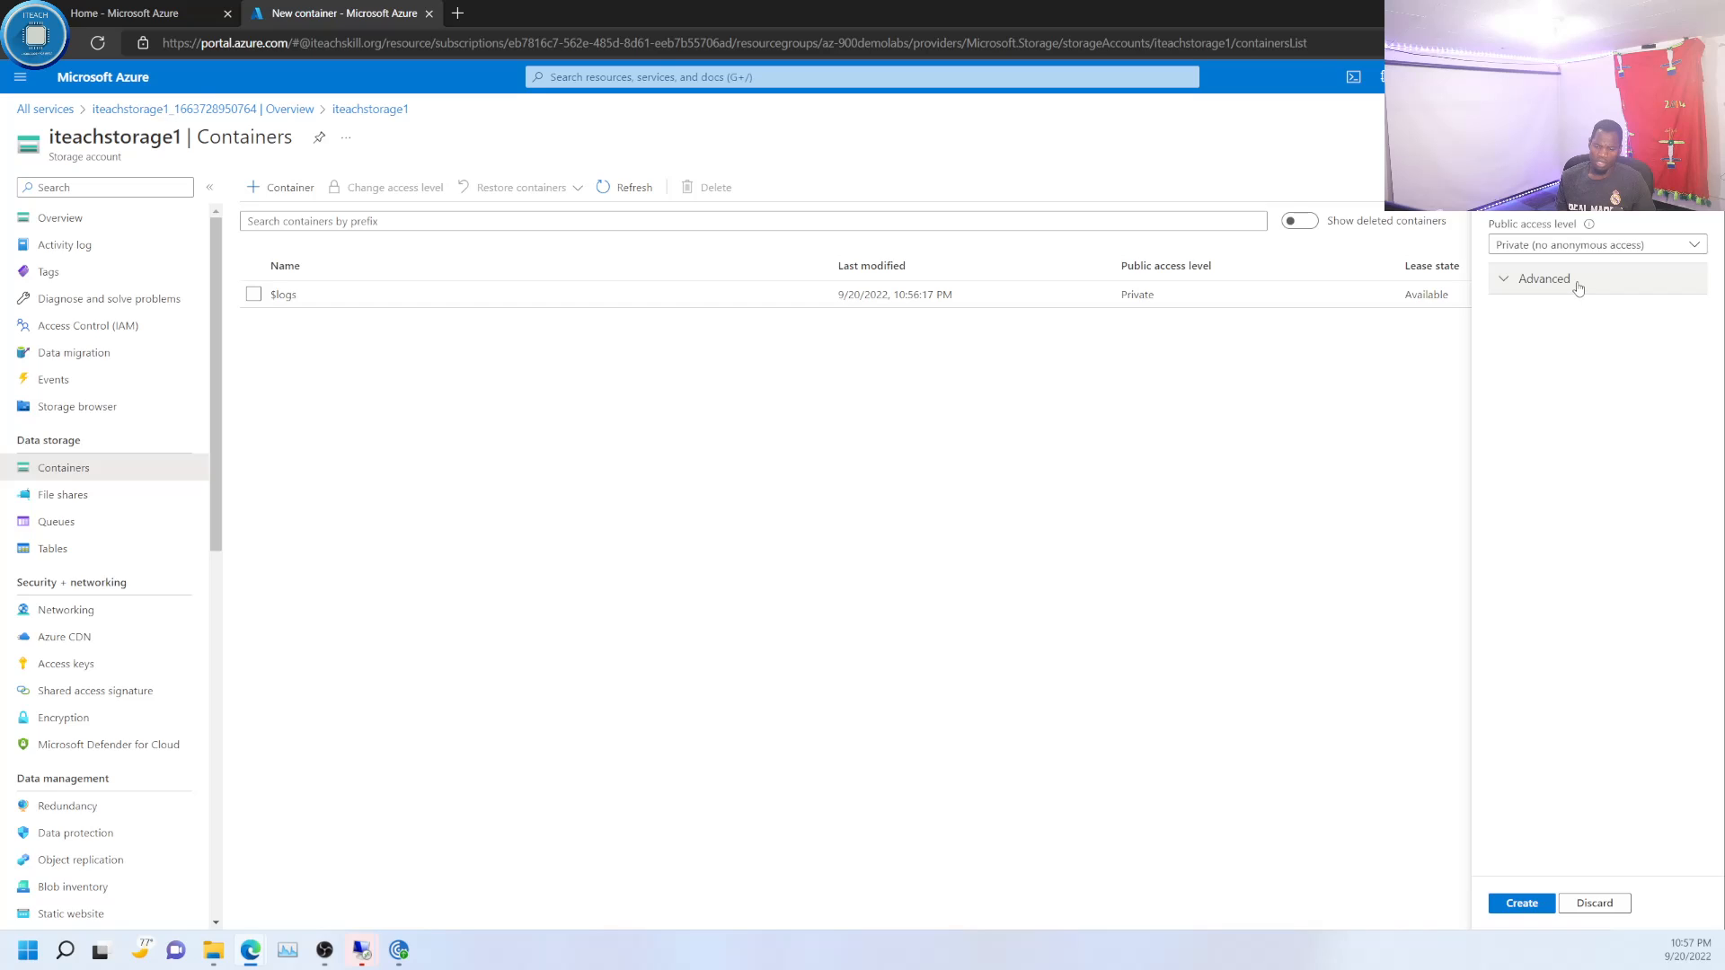
- Check the available public access levels, keep Private (no anonymous access), and create the container
click(1650, 248)
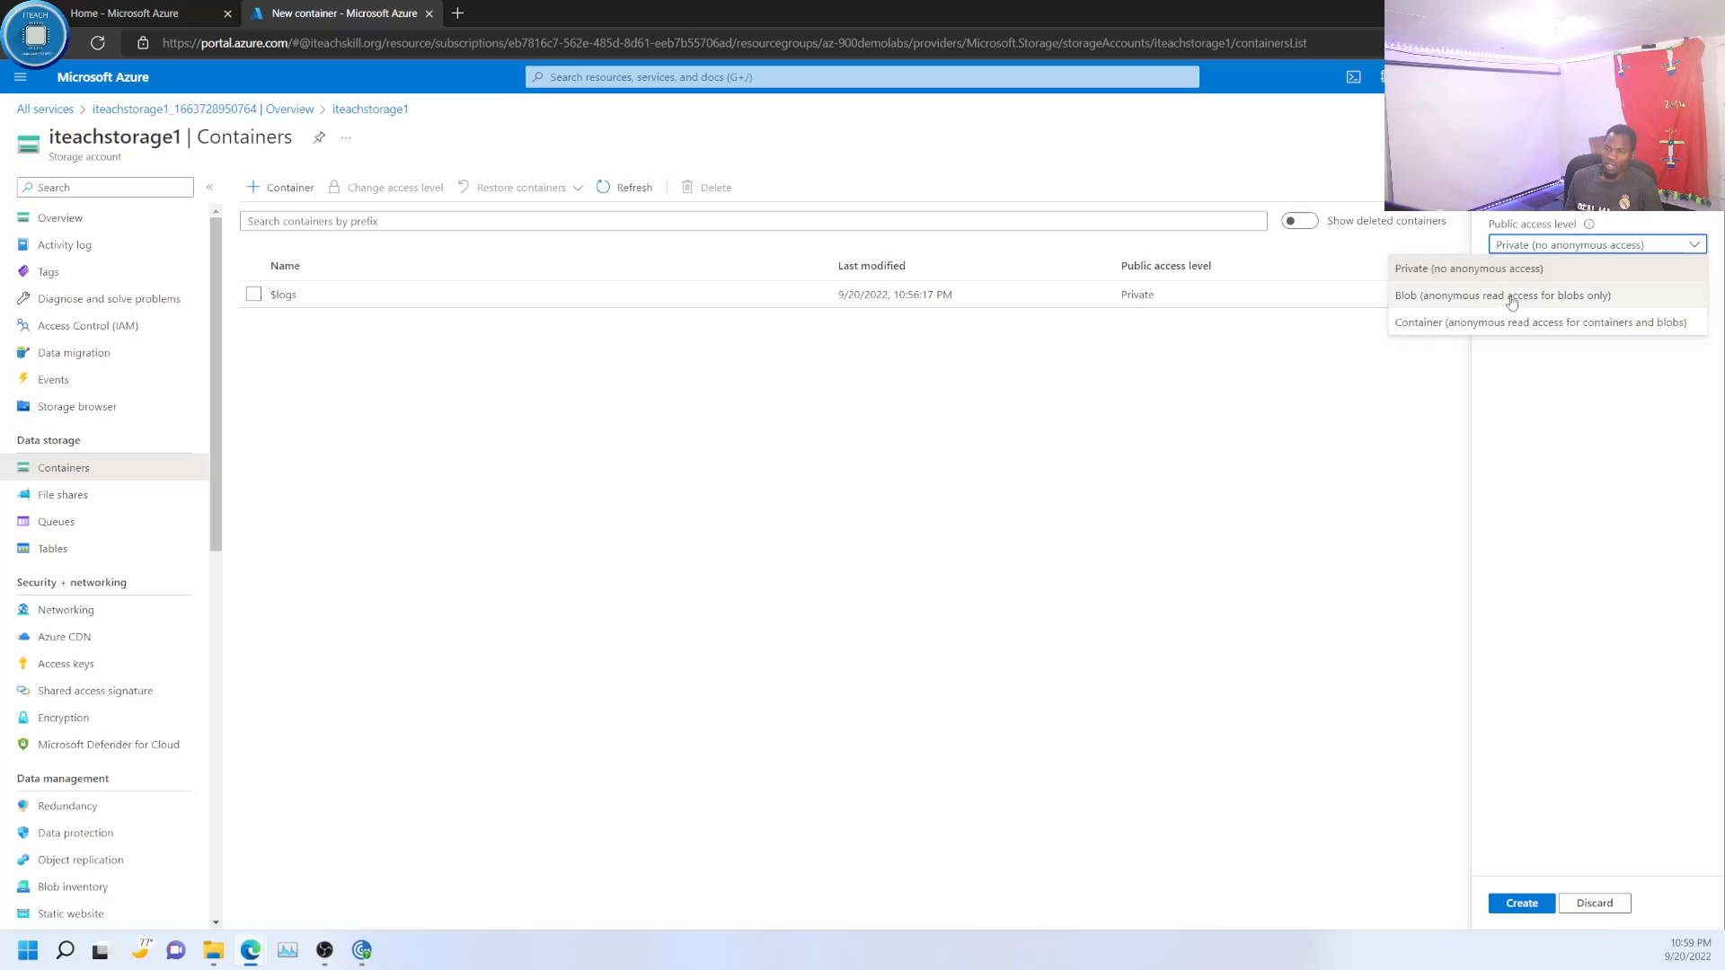
click(1321, 406)
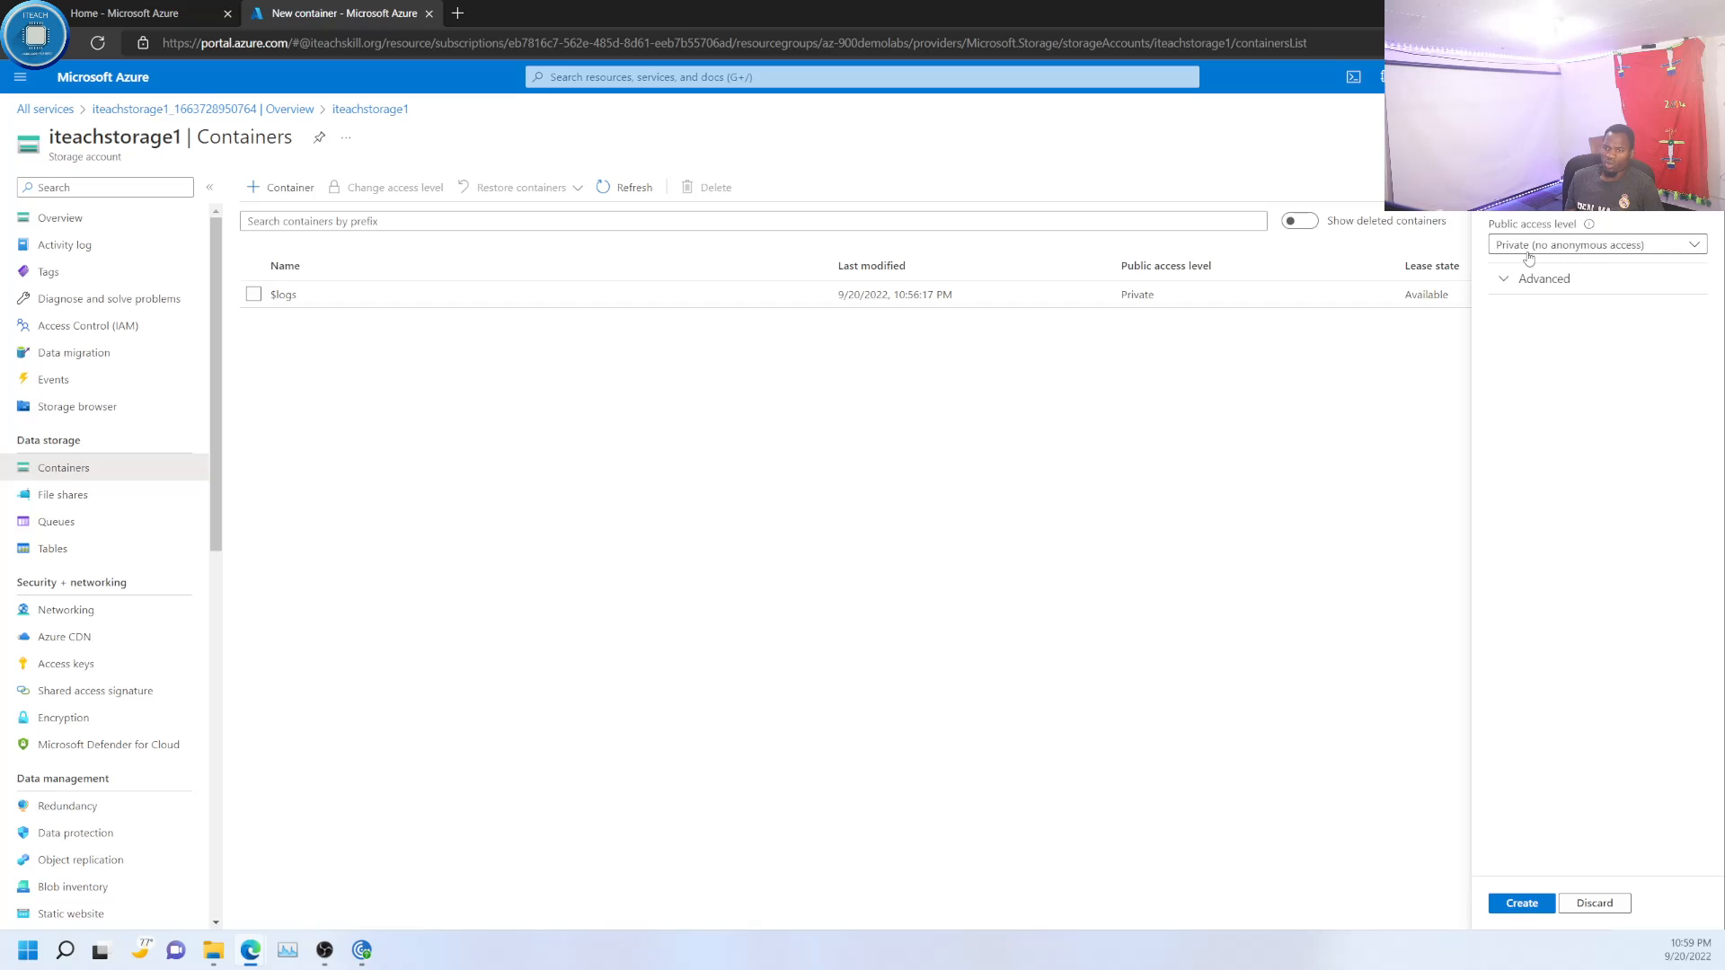
click(1601, 247)
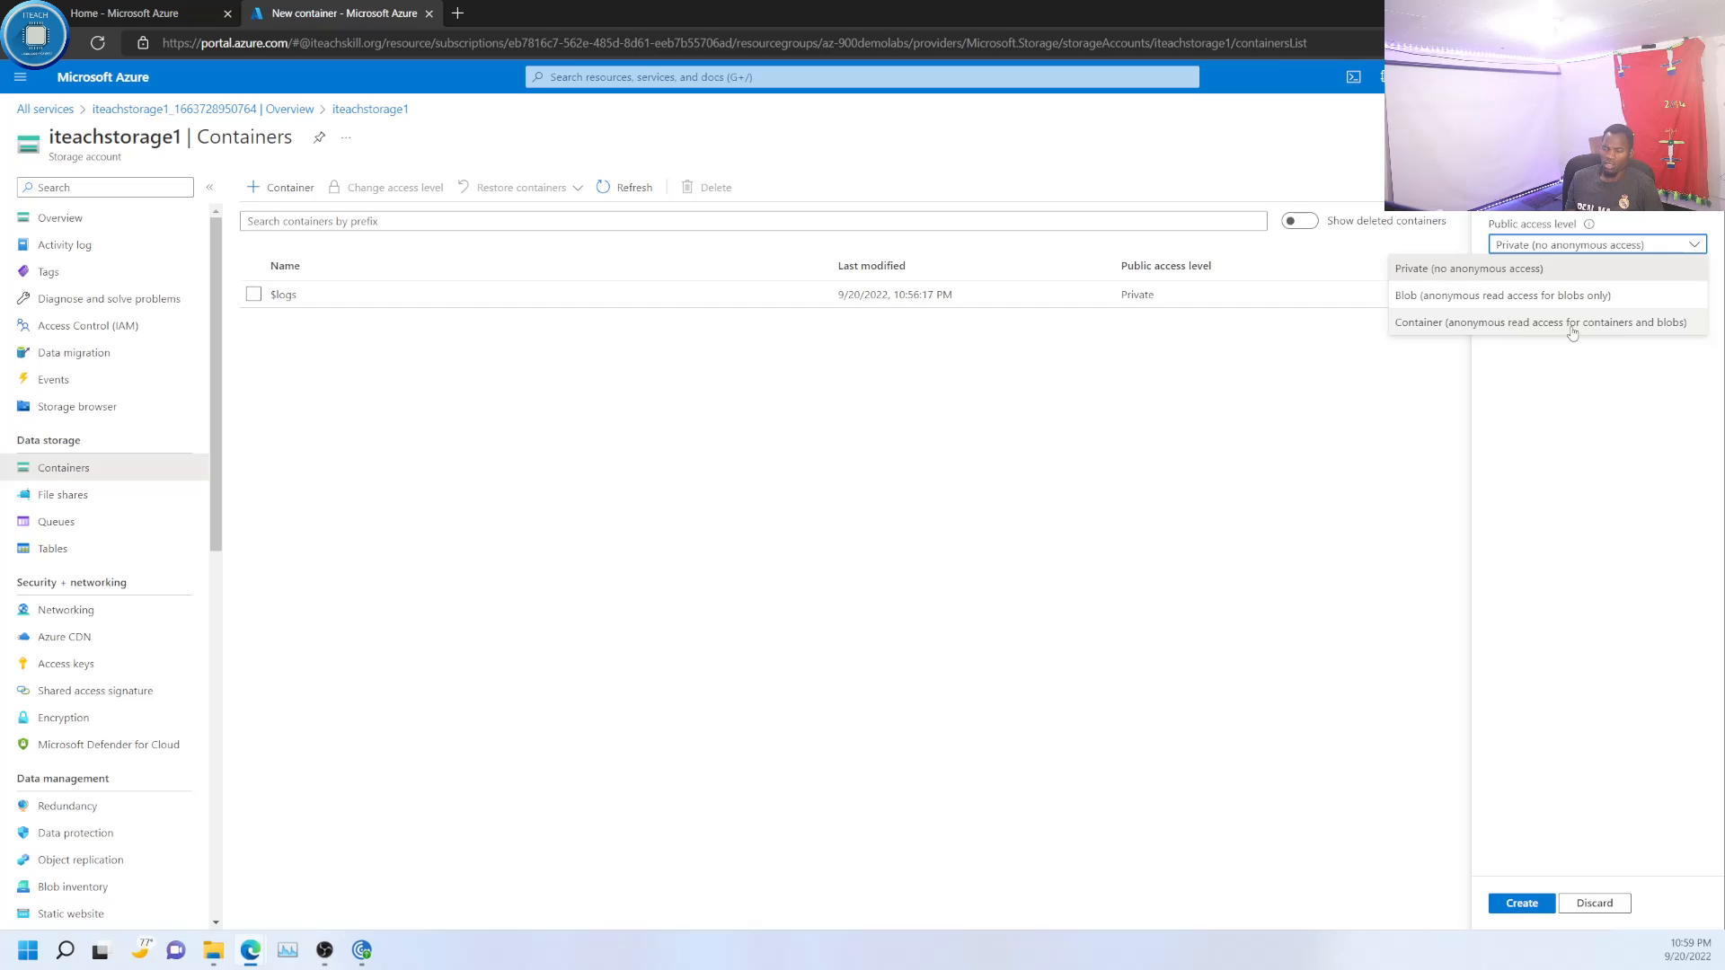
click(1523, 269)
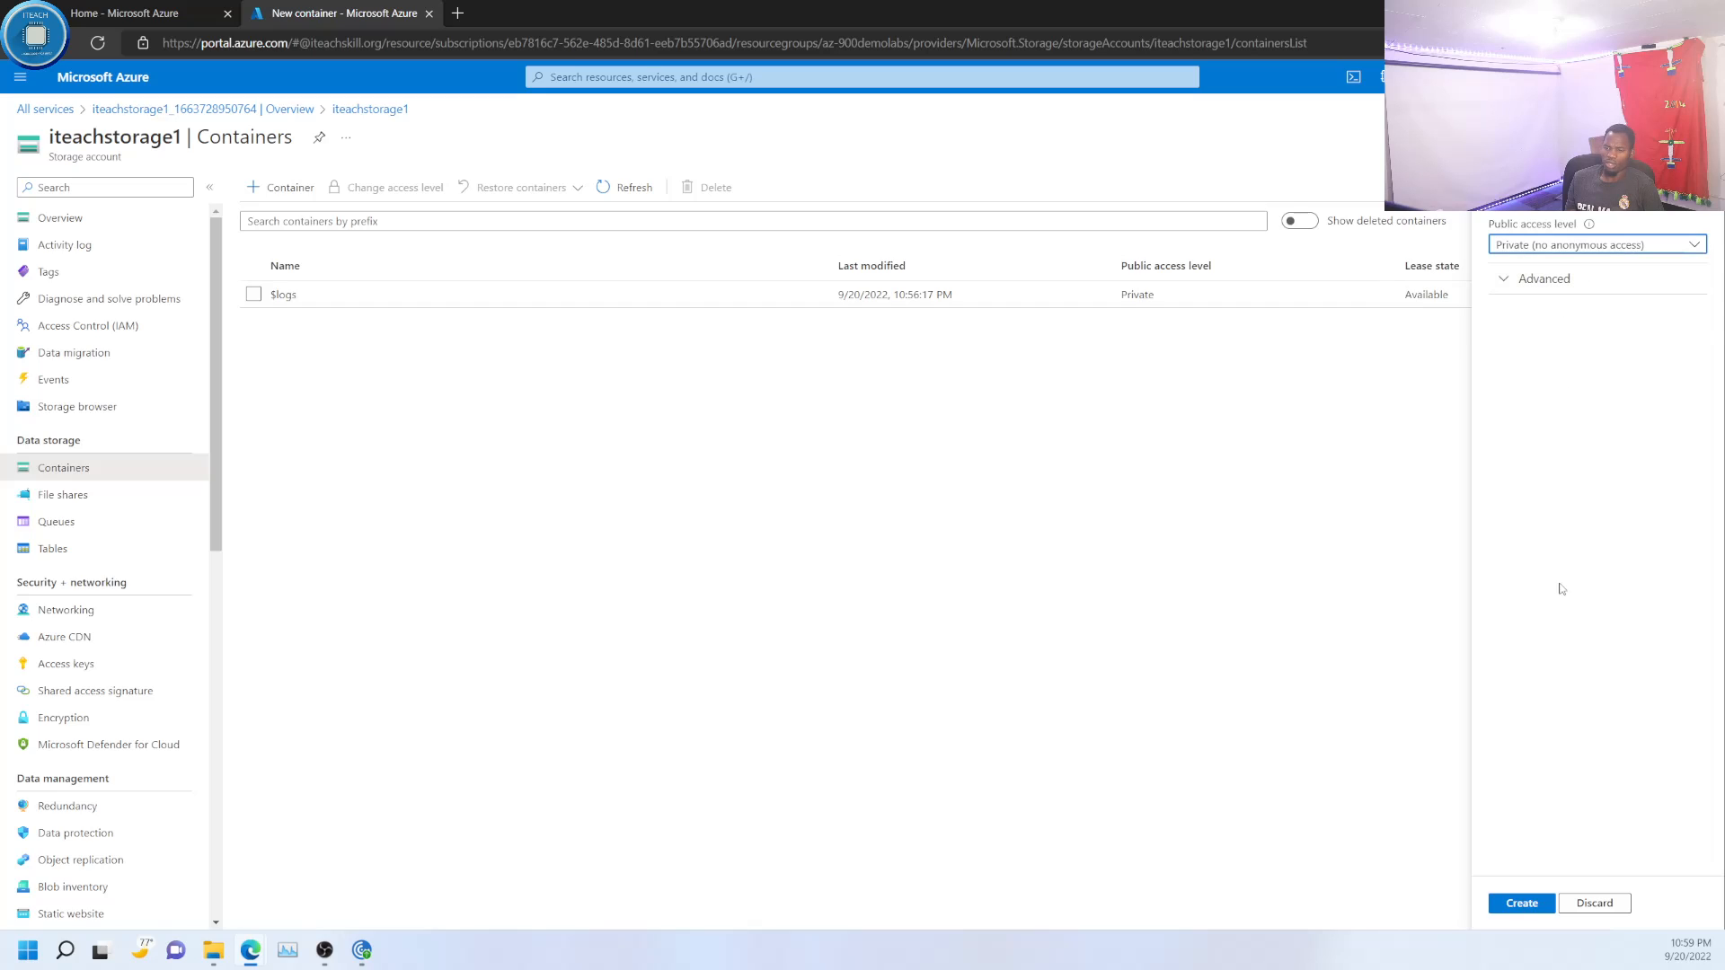
click(1518, 905)
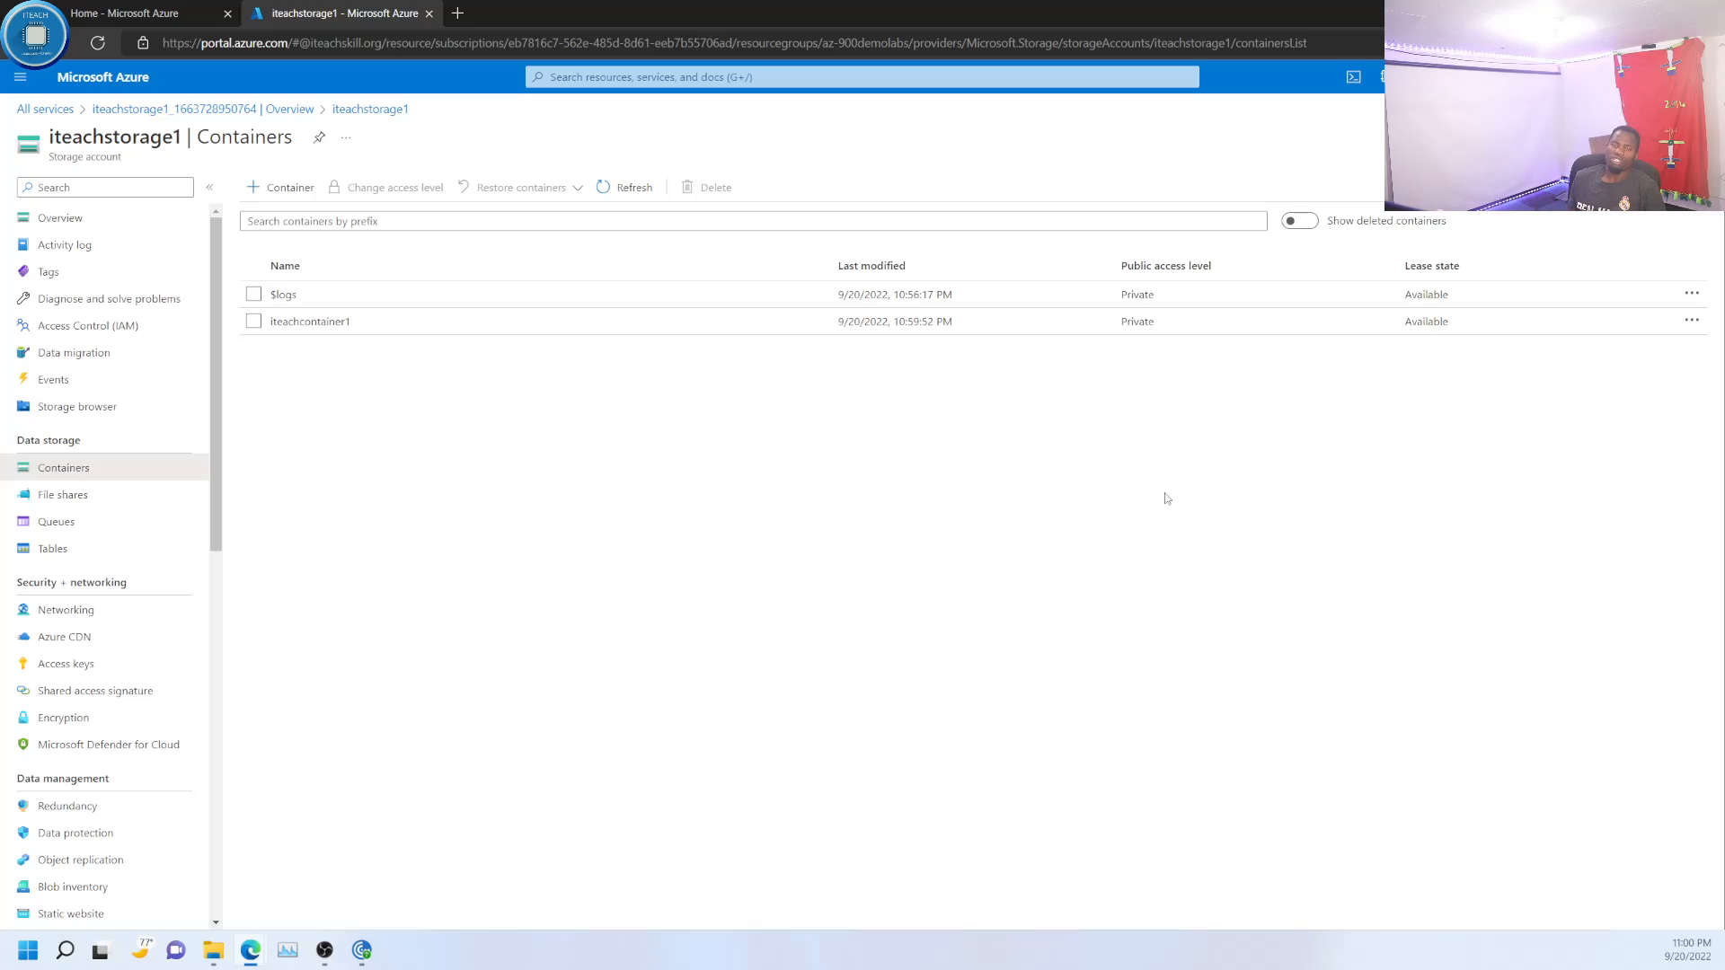
- Open iteachcontainer1 and, in a new browser tab, search Google Images for az-900
click(347, 322)
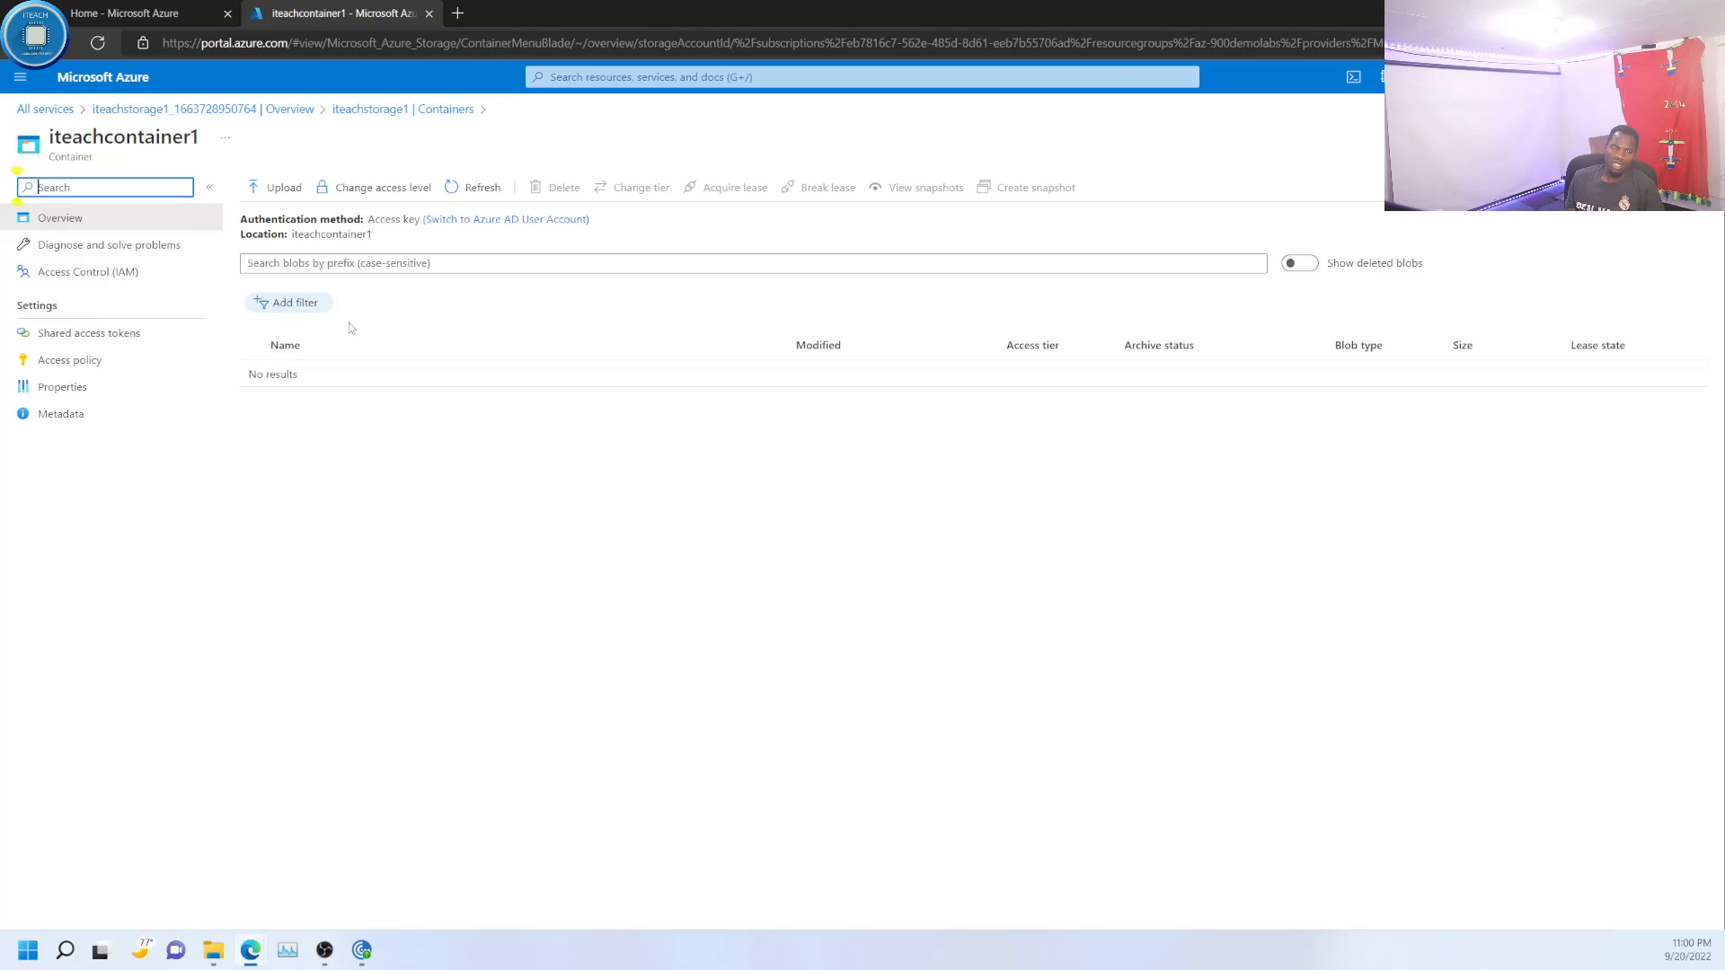
click(460, 14)
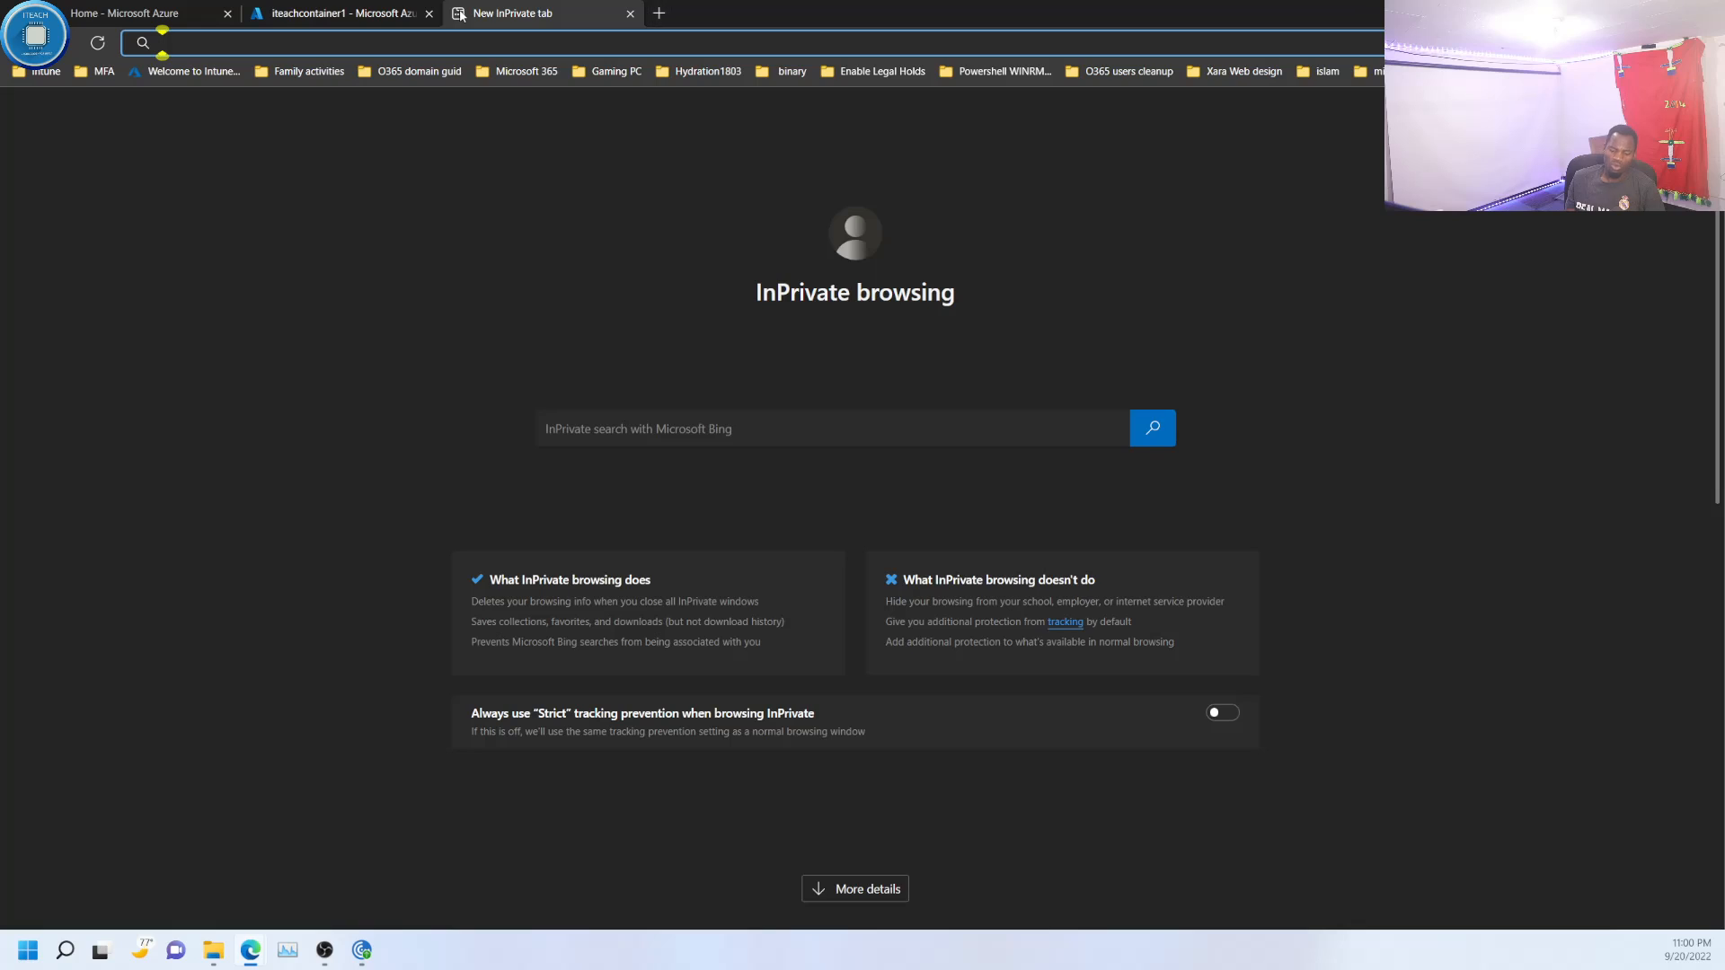
text(goo)
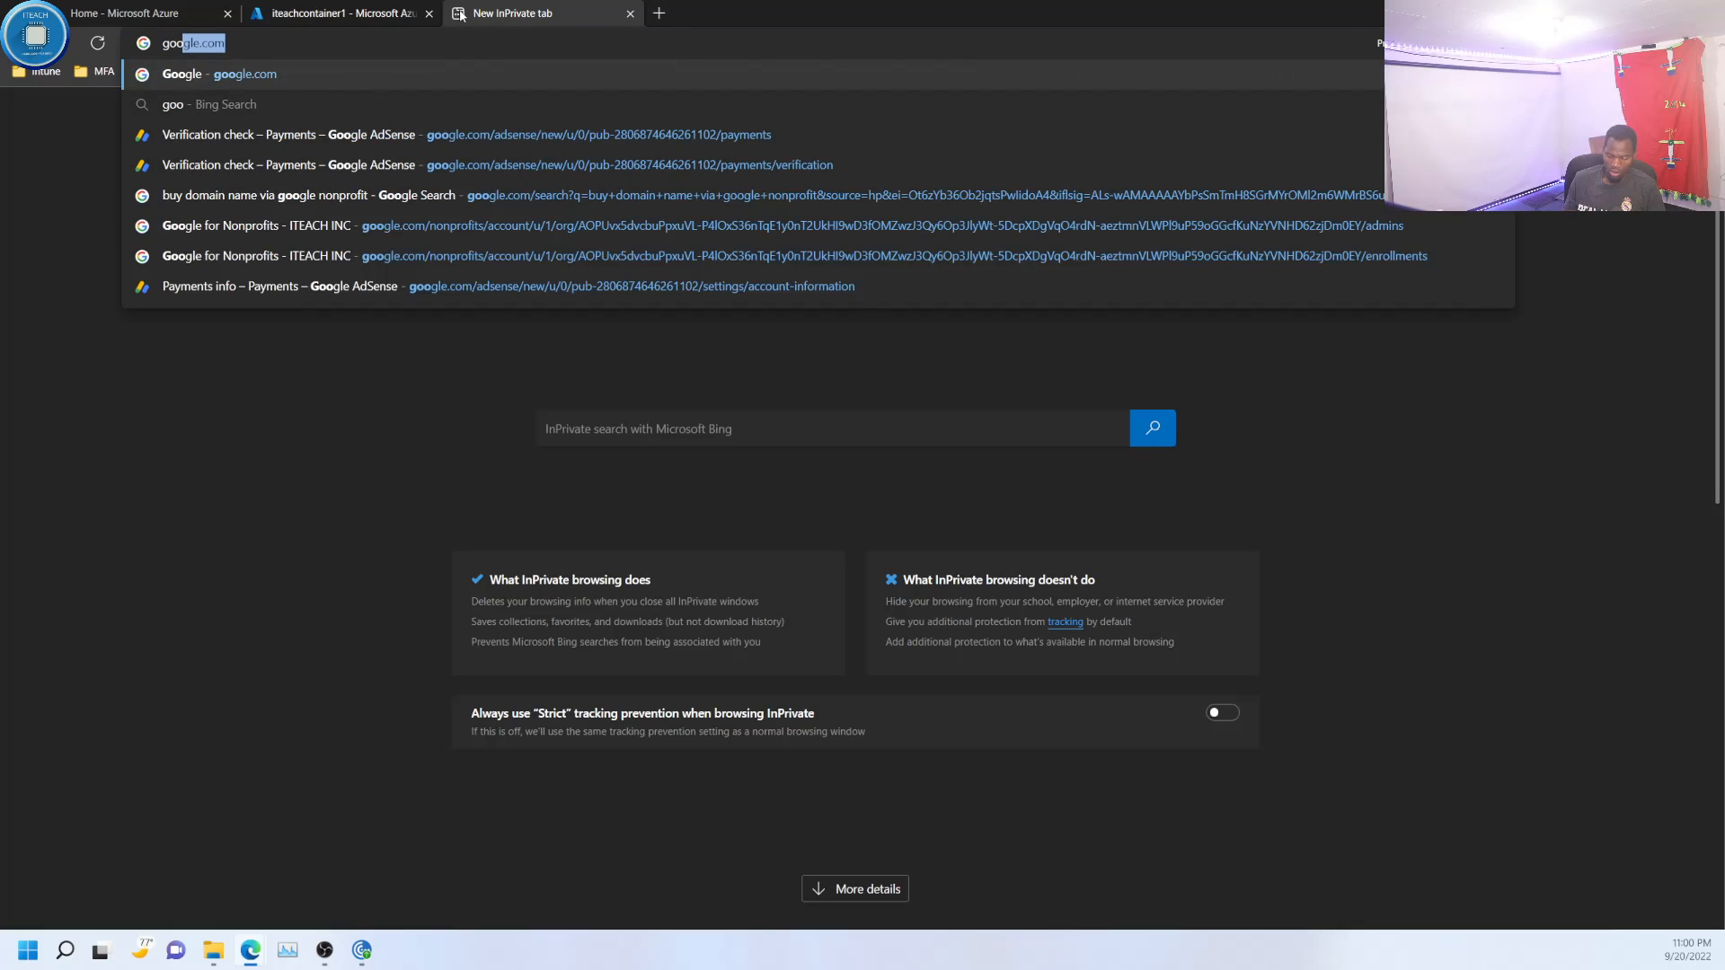
key(Return)
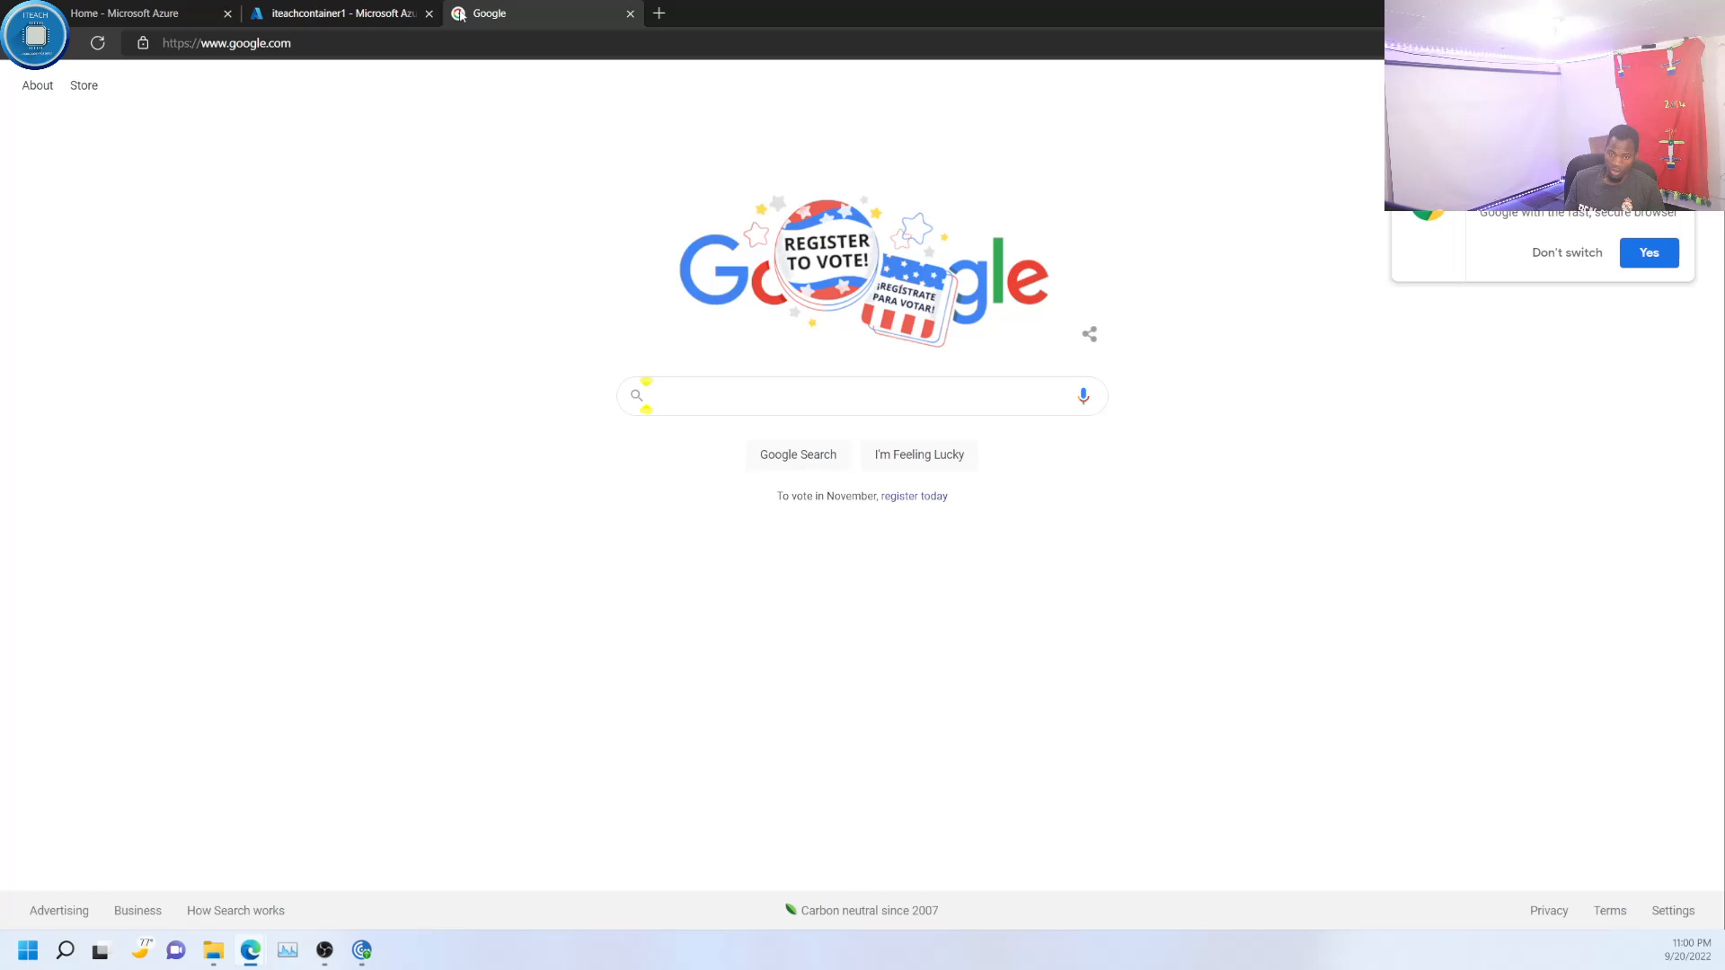
text(az)
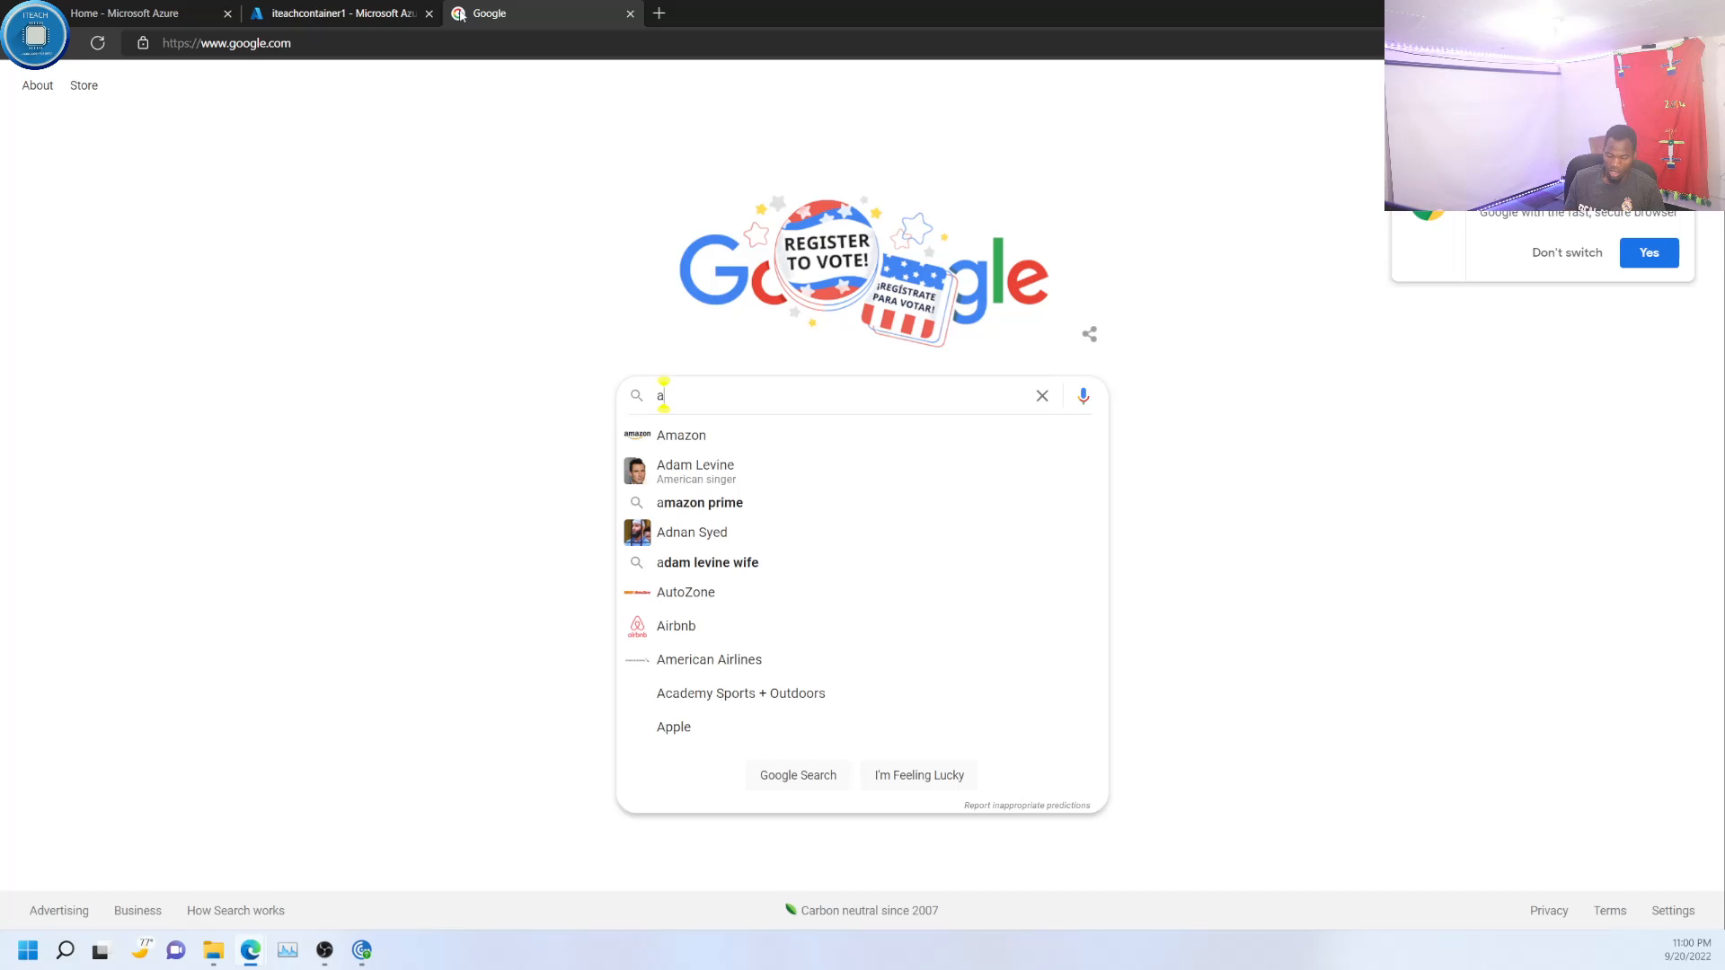
text(900)
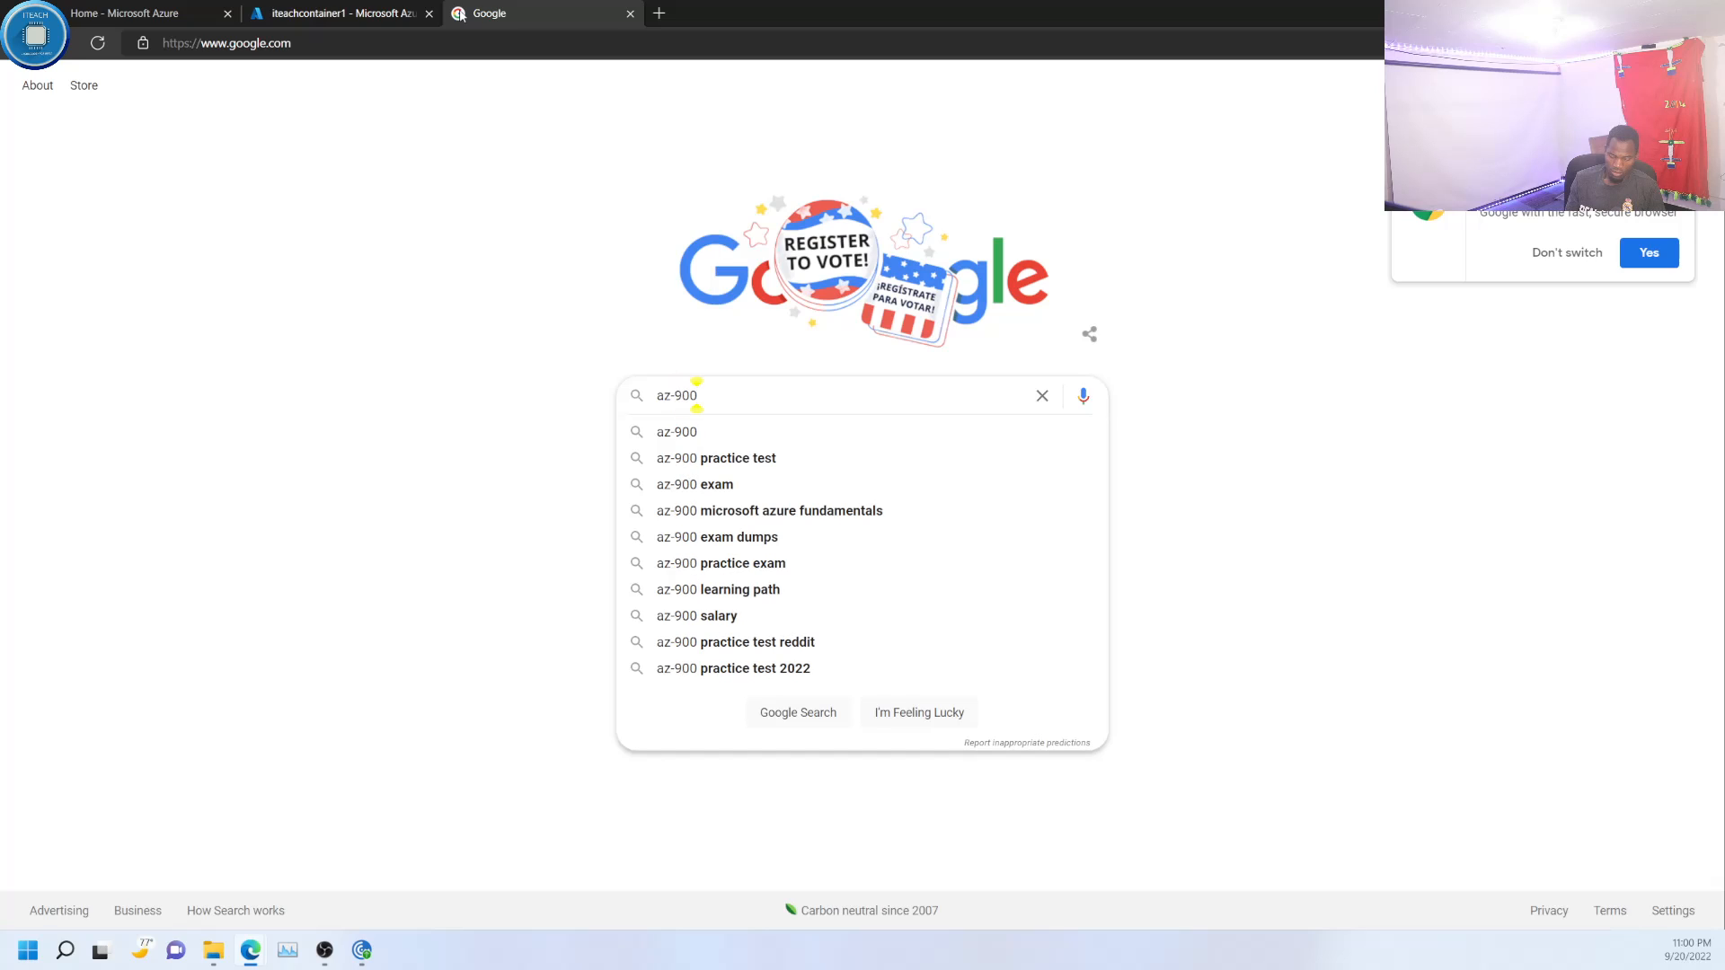
key(Return)
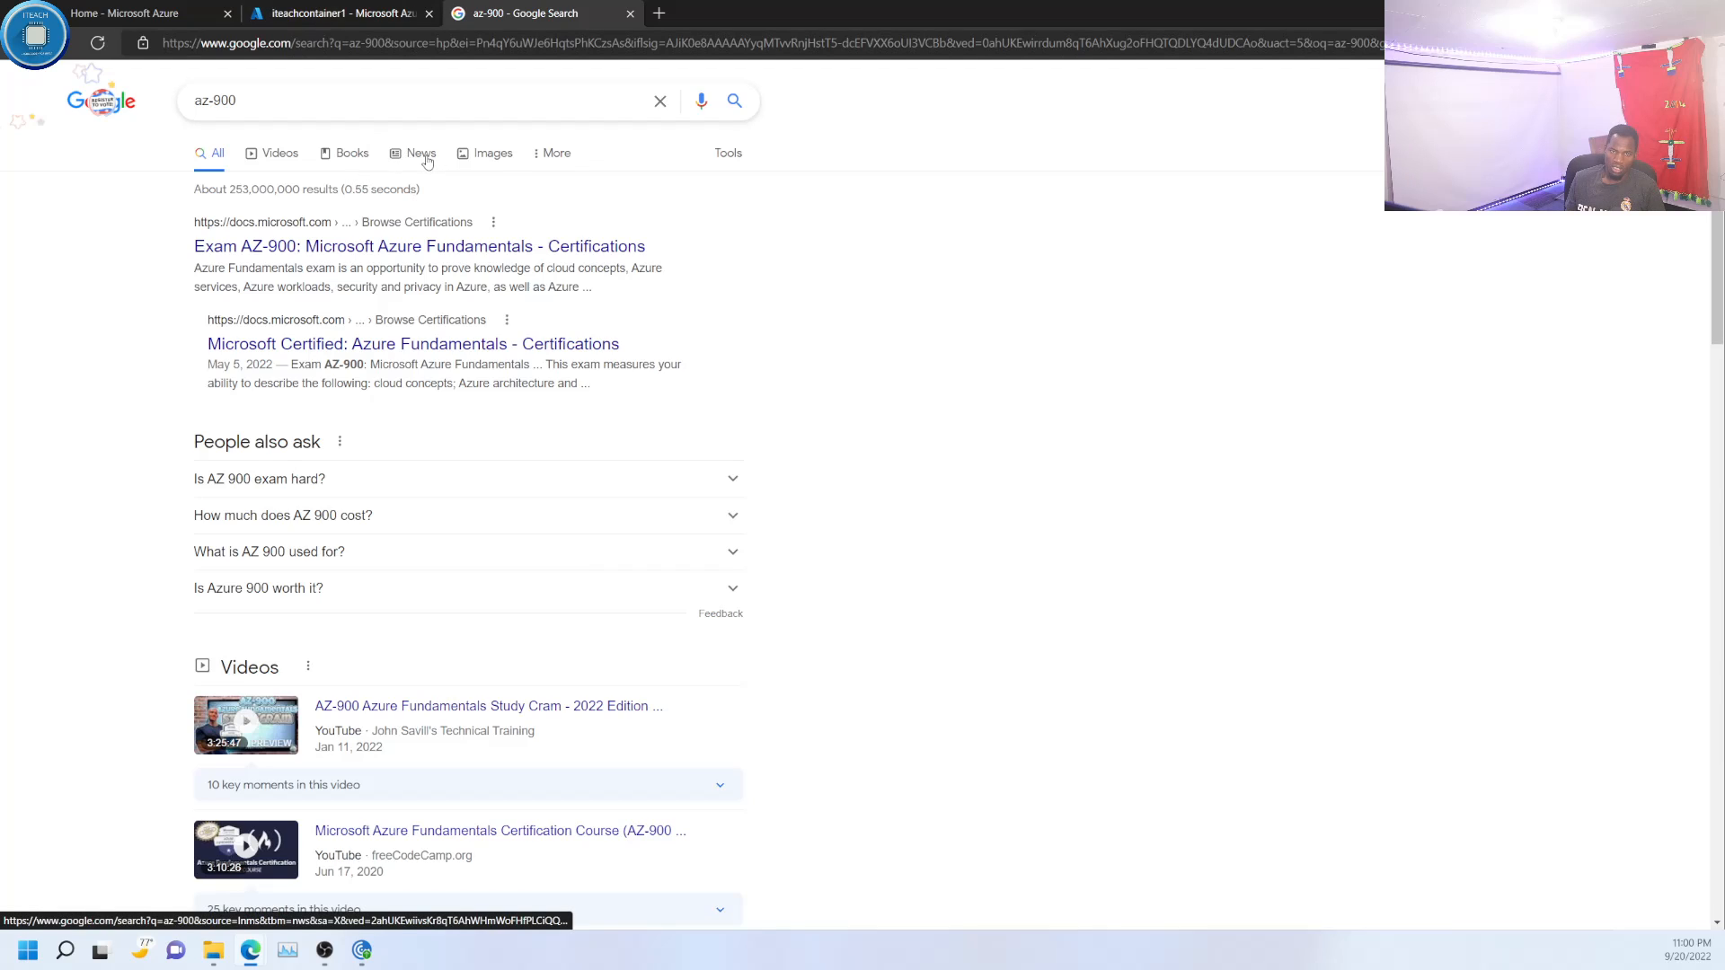
click(481, 158)
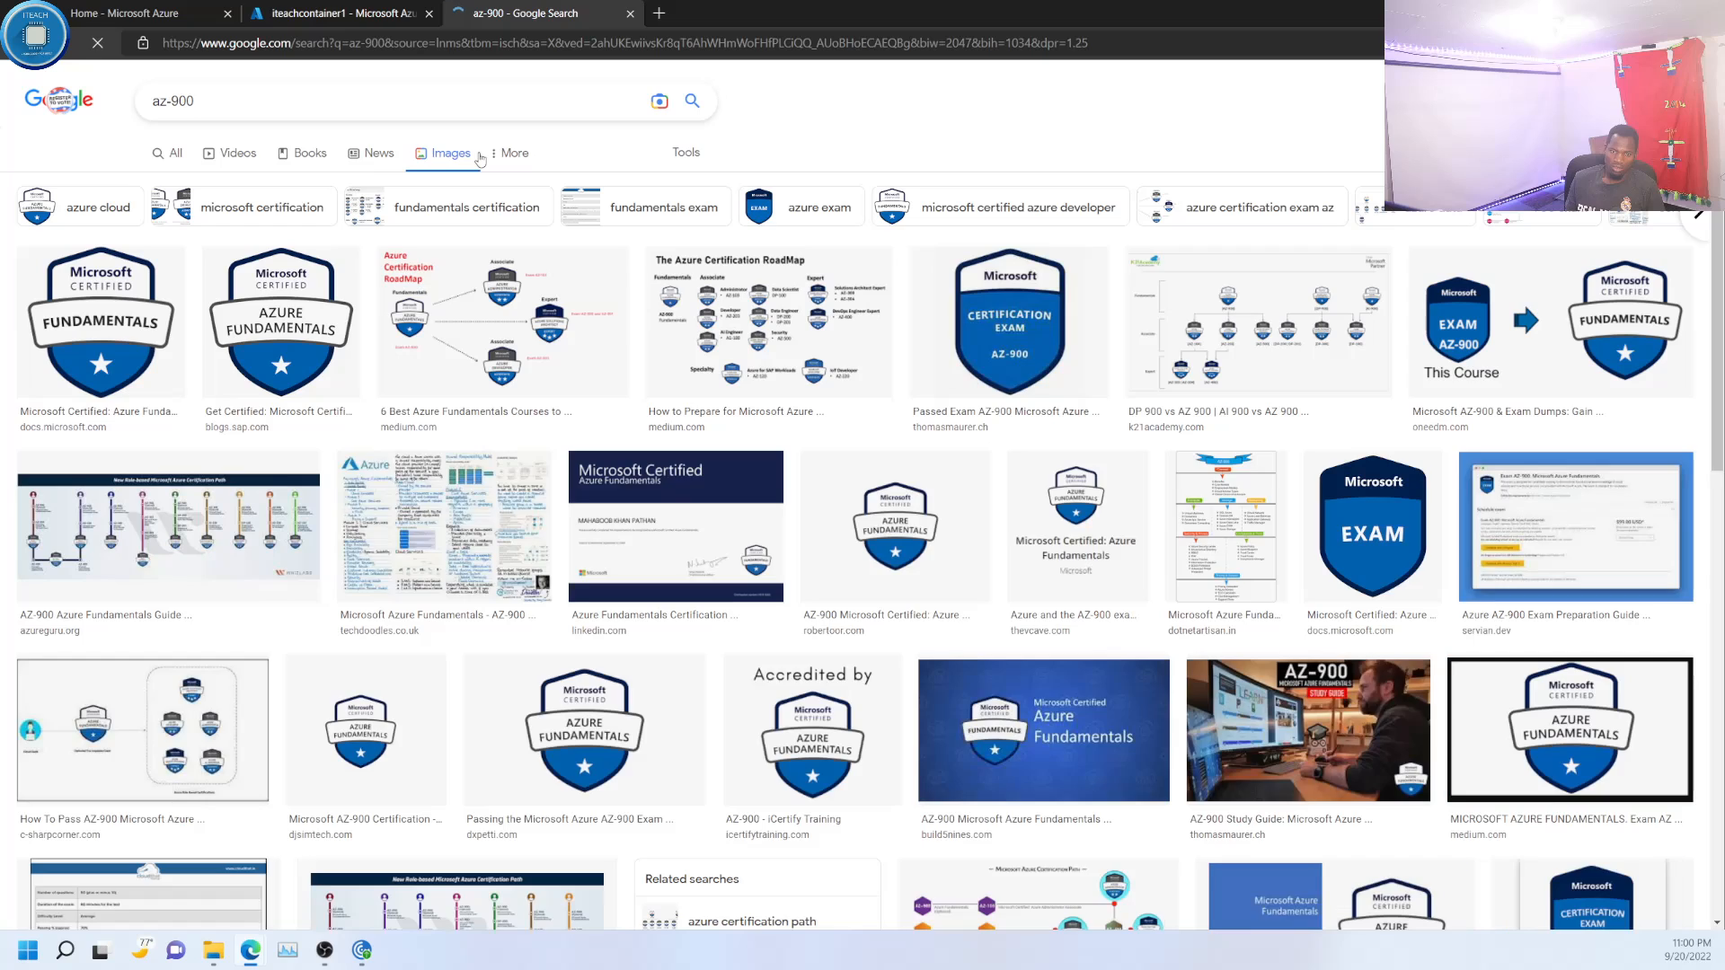
- Save the first Microsoft Certified Fundamentals badge image as a PNG named az900 in the Videos folder
right_click(94, 296)
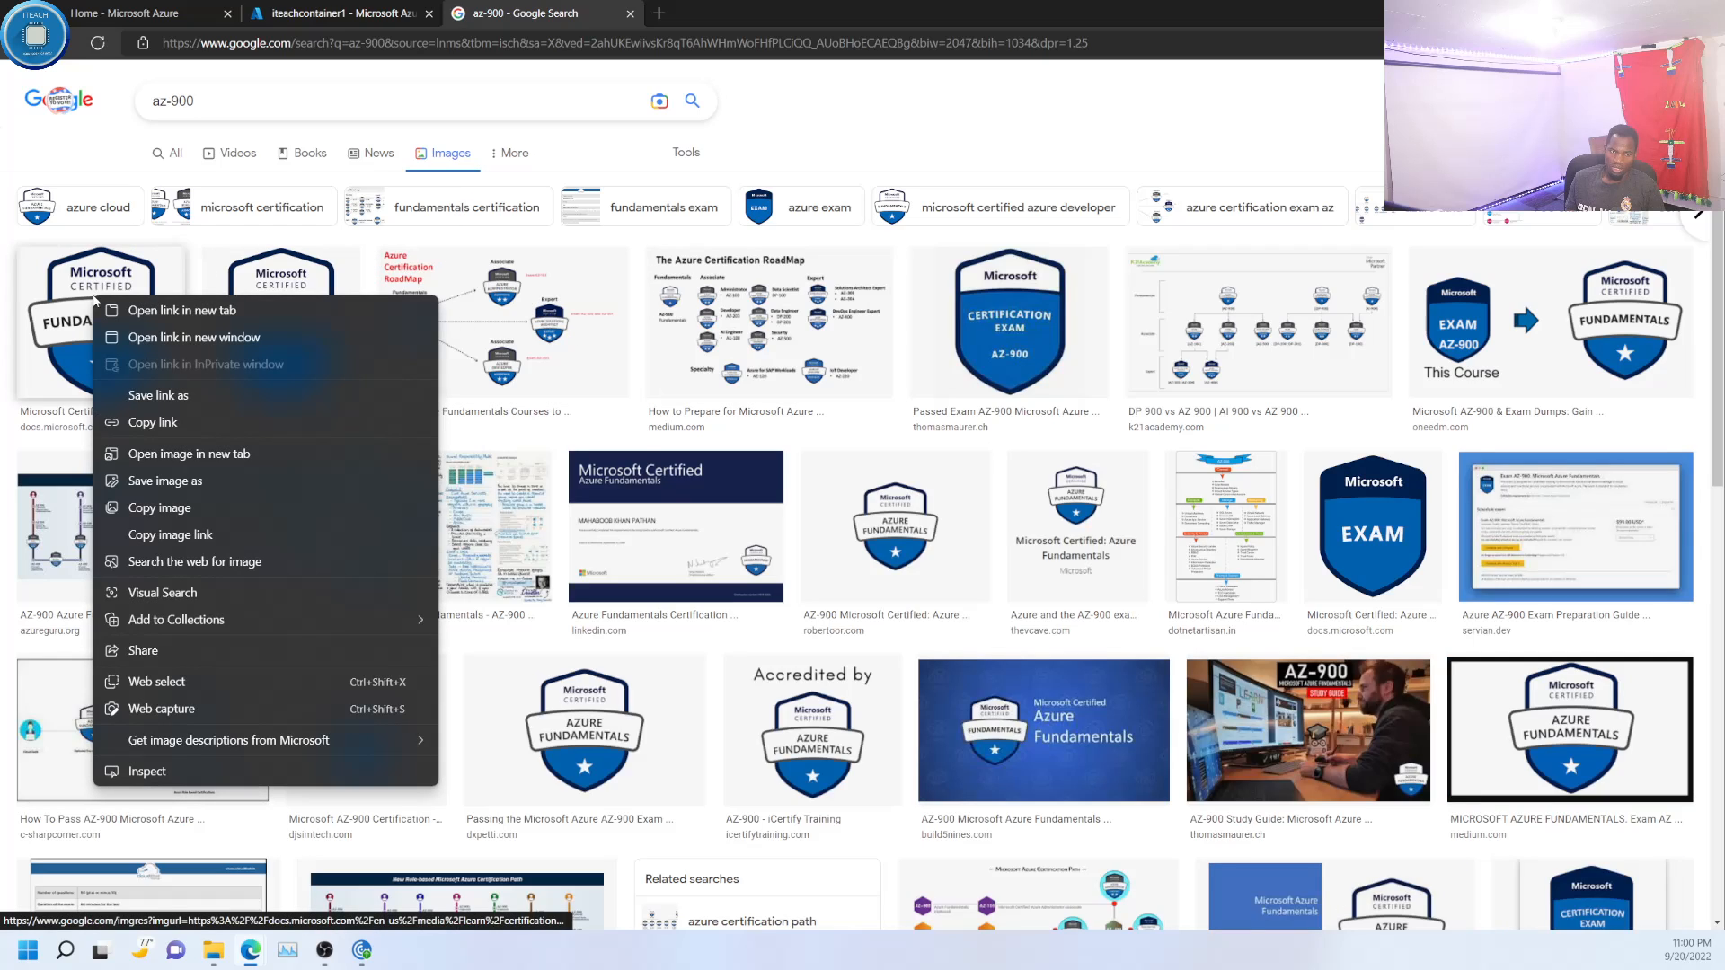
click(188, 484)
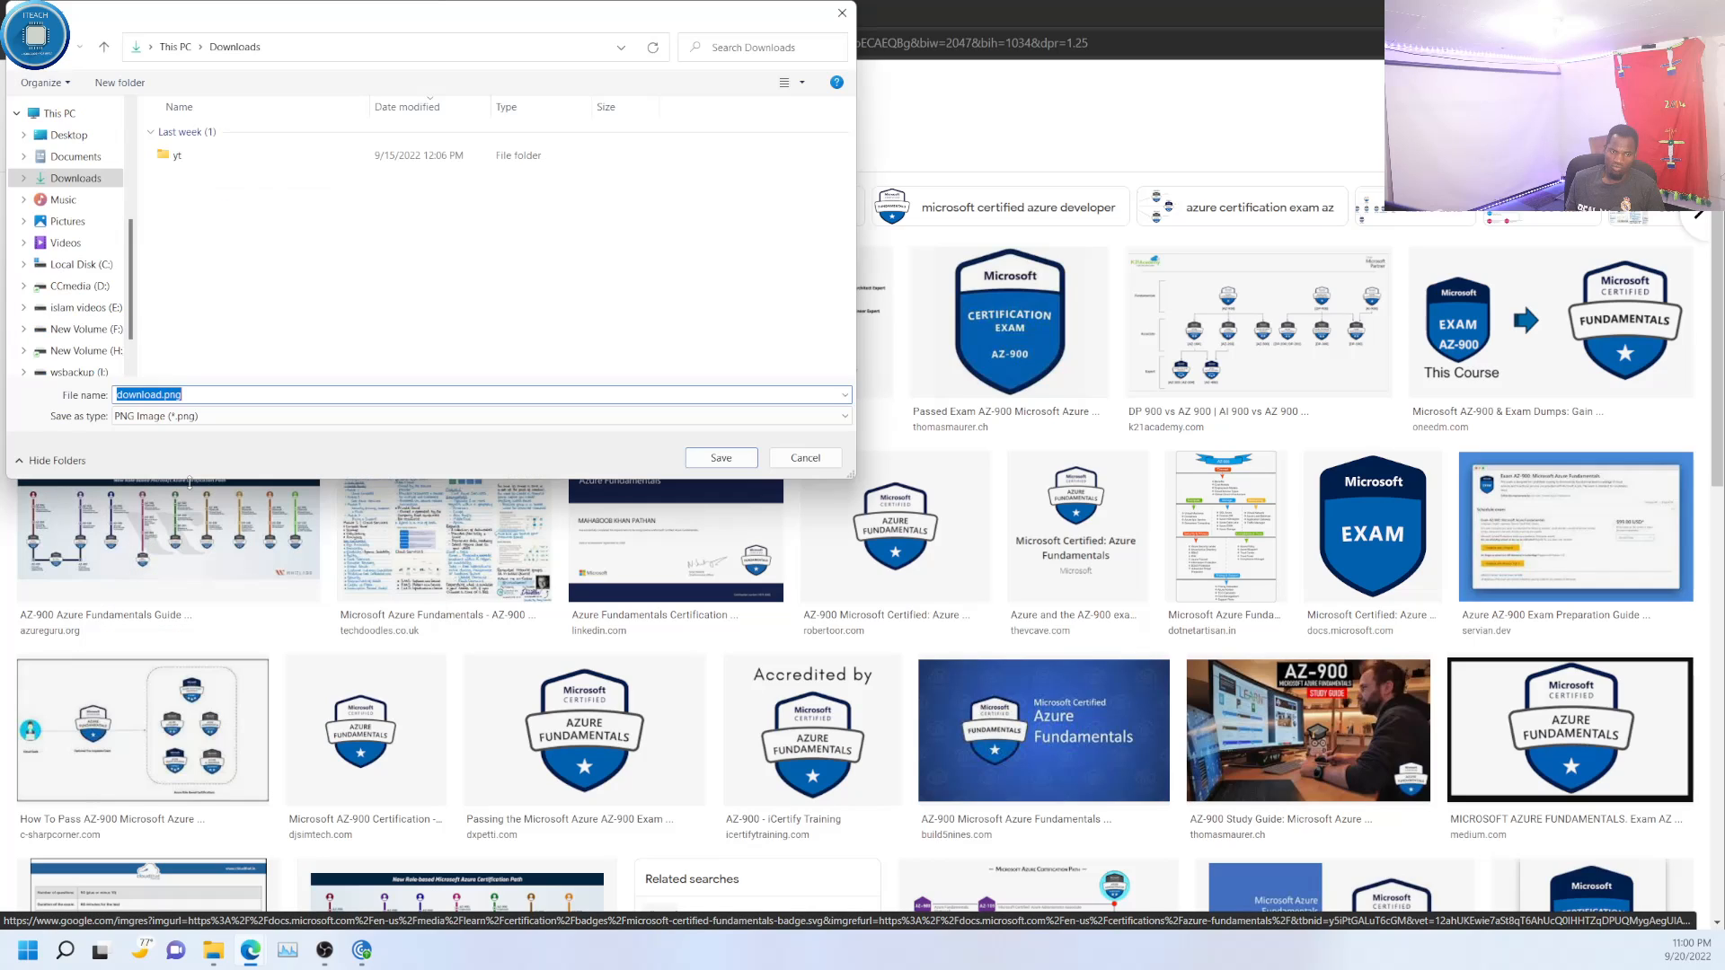
click(67, 221)
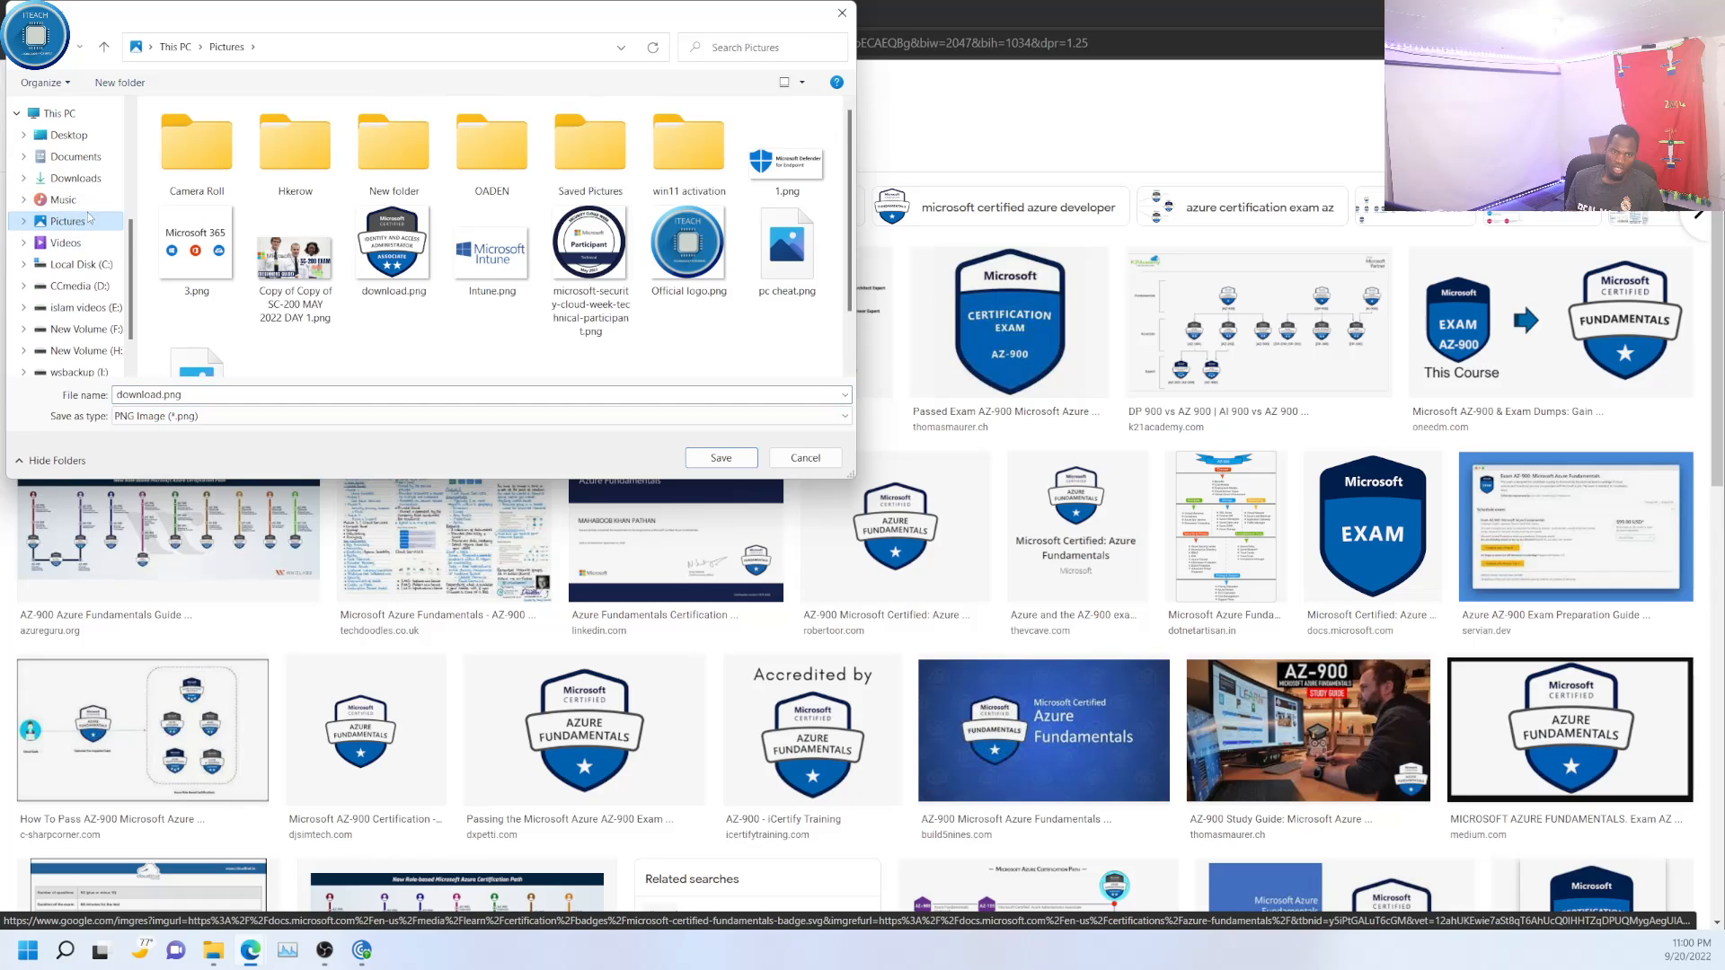
click(77, 243)
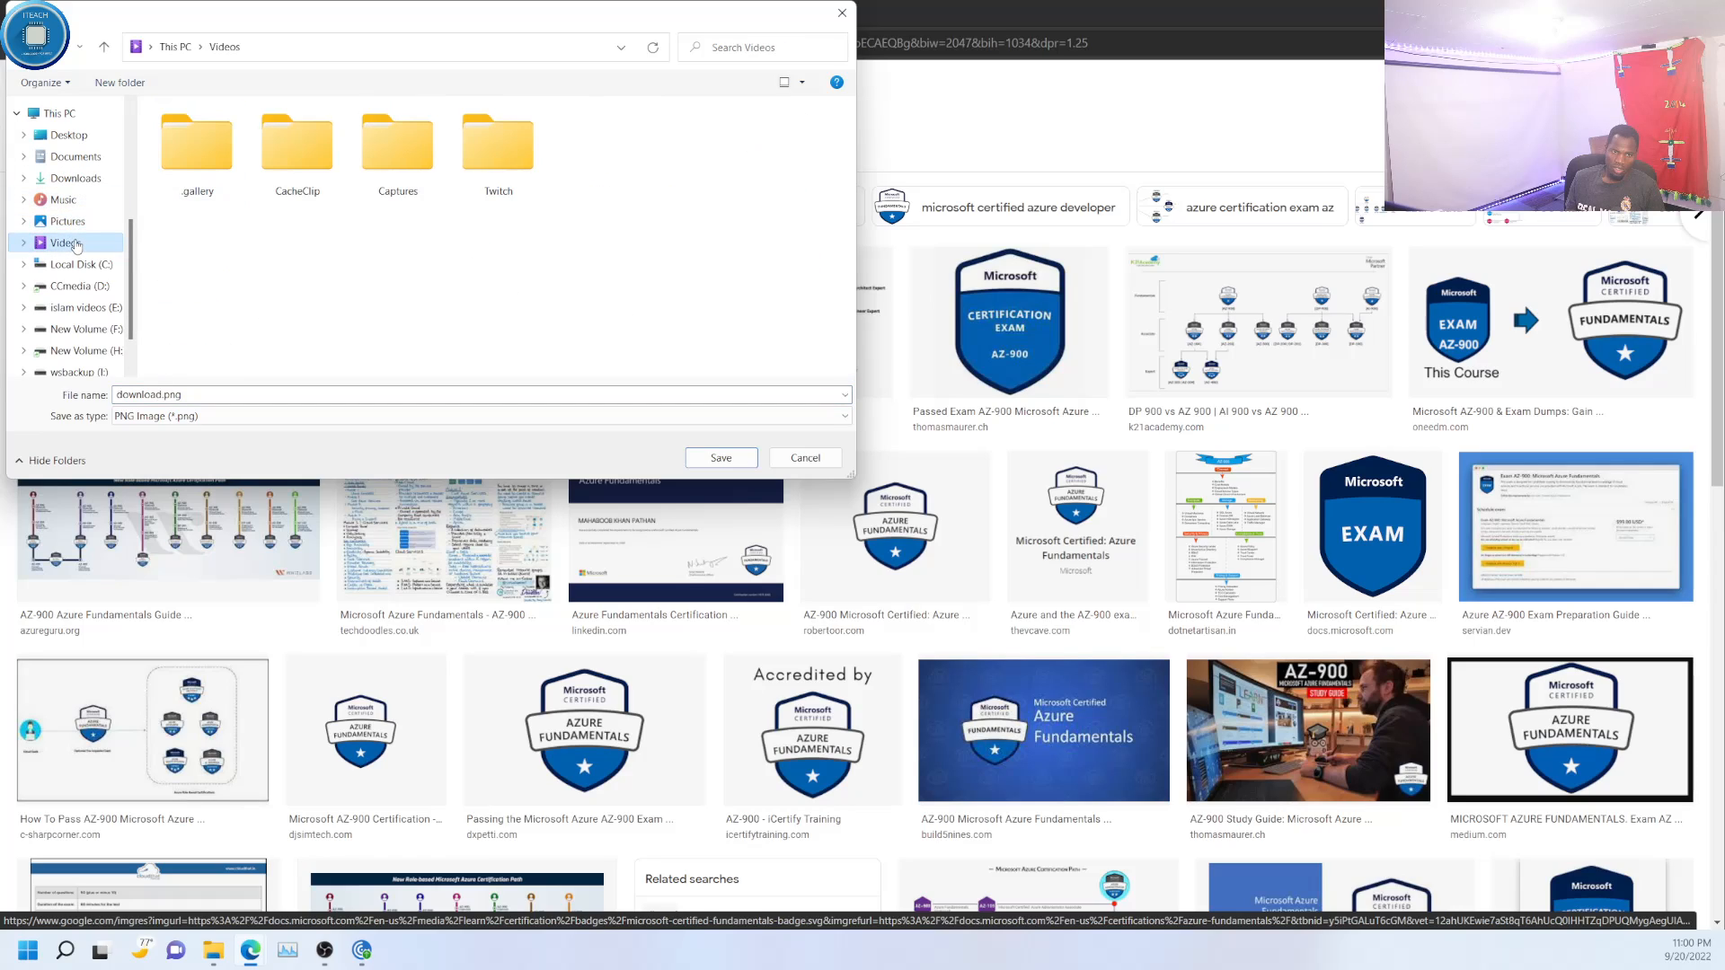
click(235, 395)
text(az)
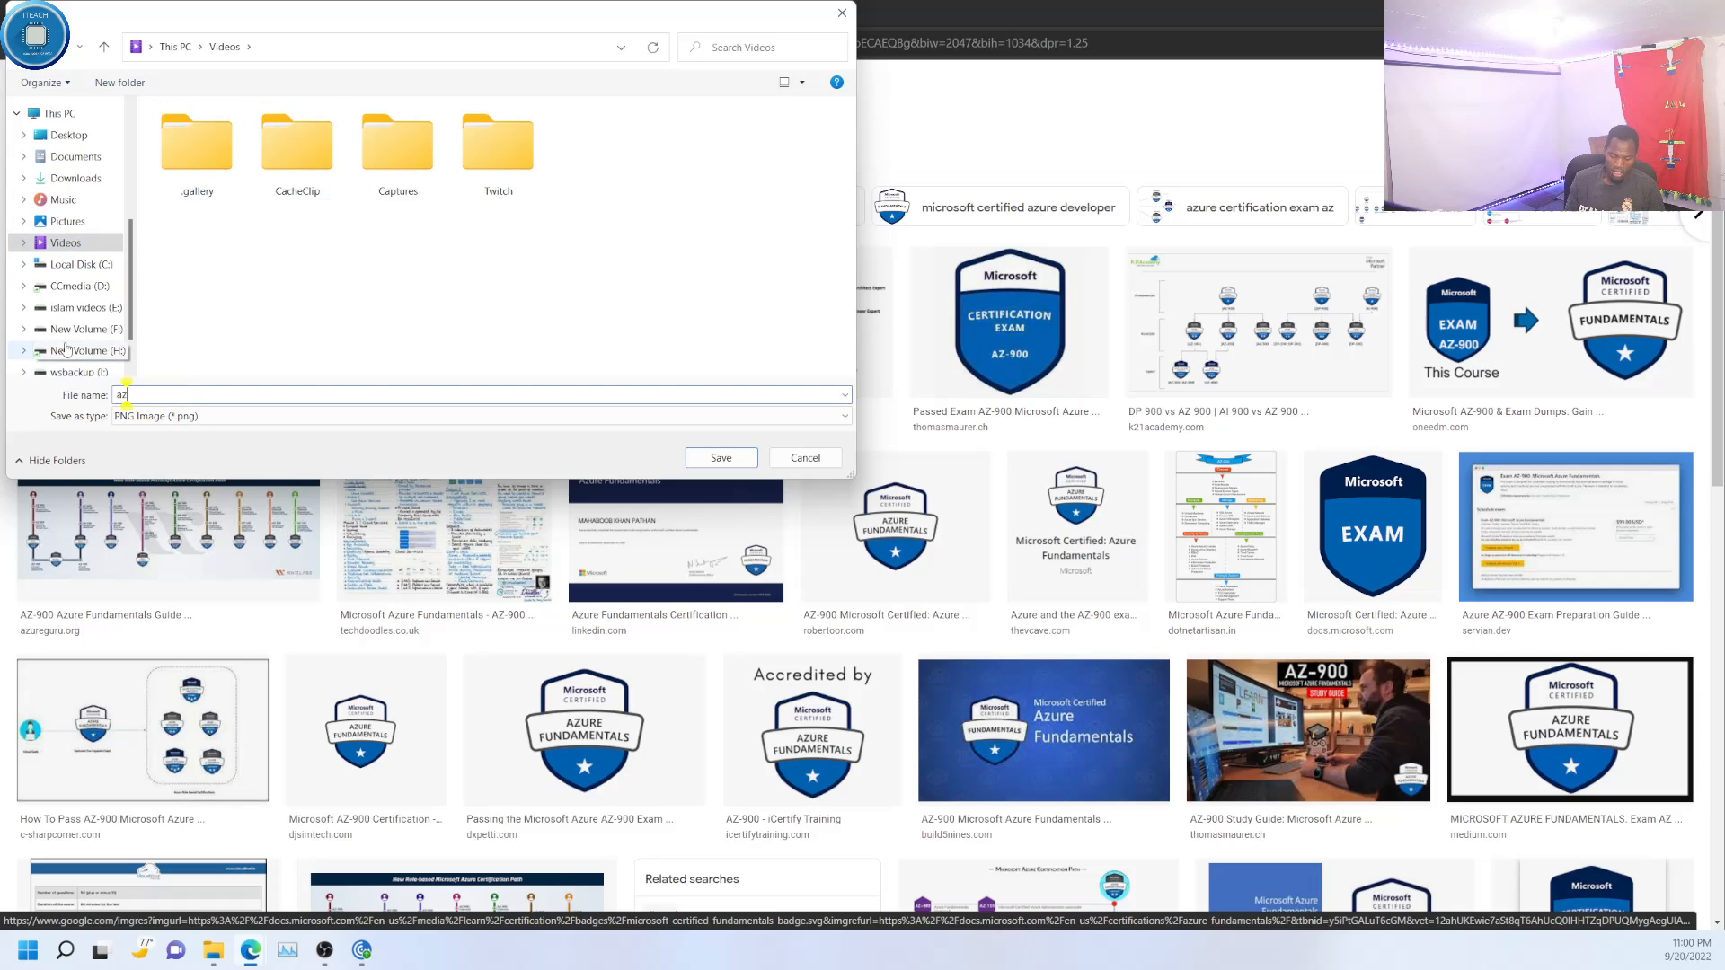
text(900)
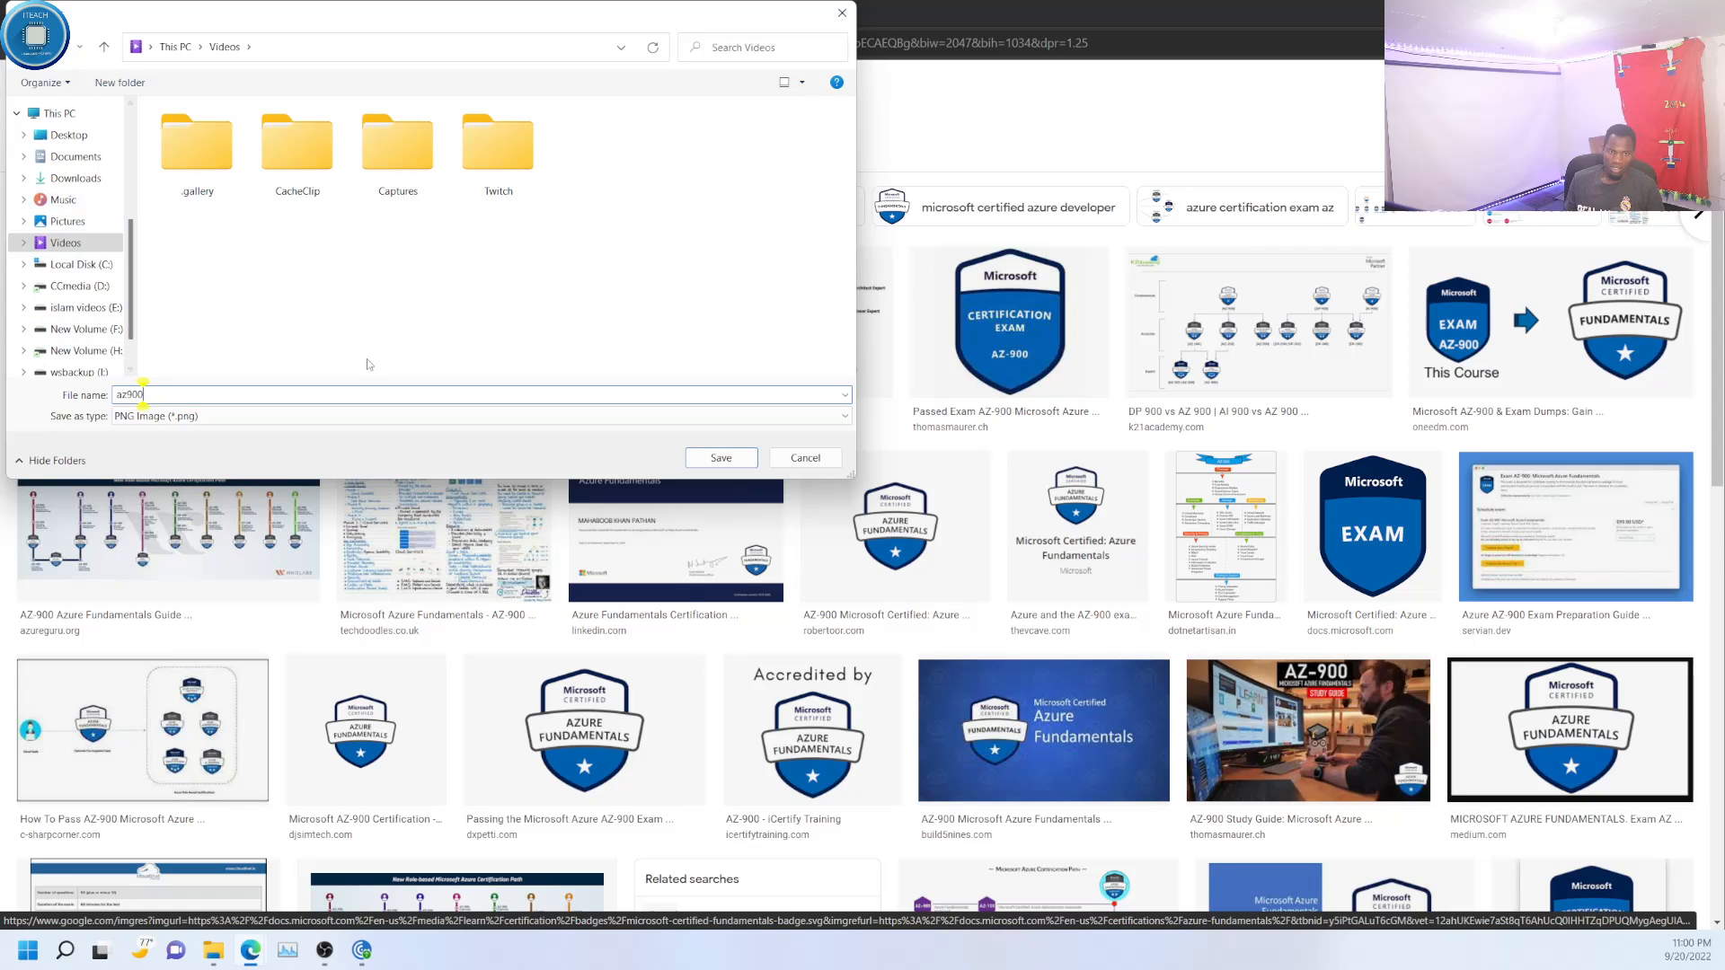
click(722, 458)
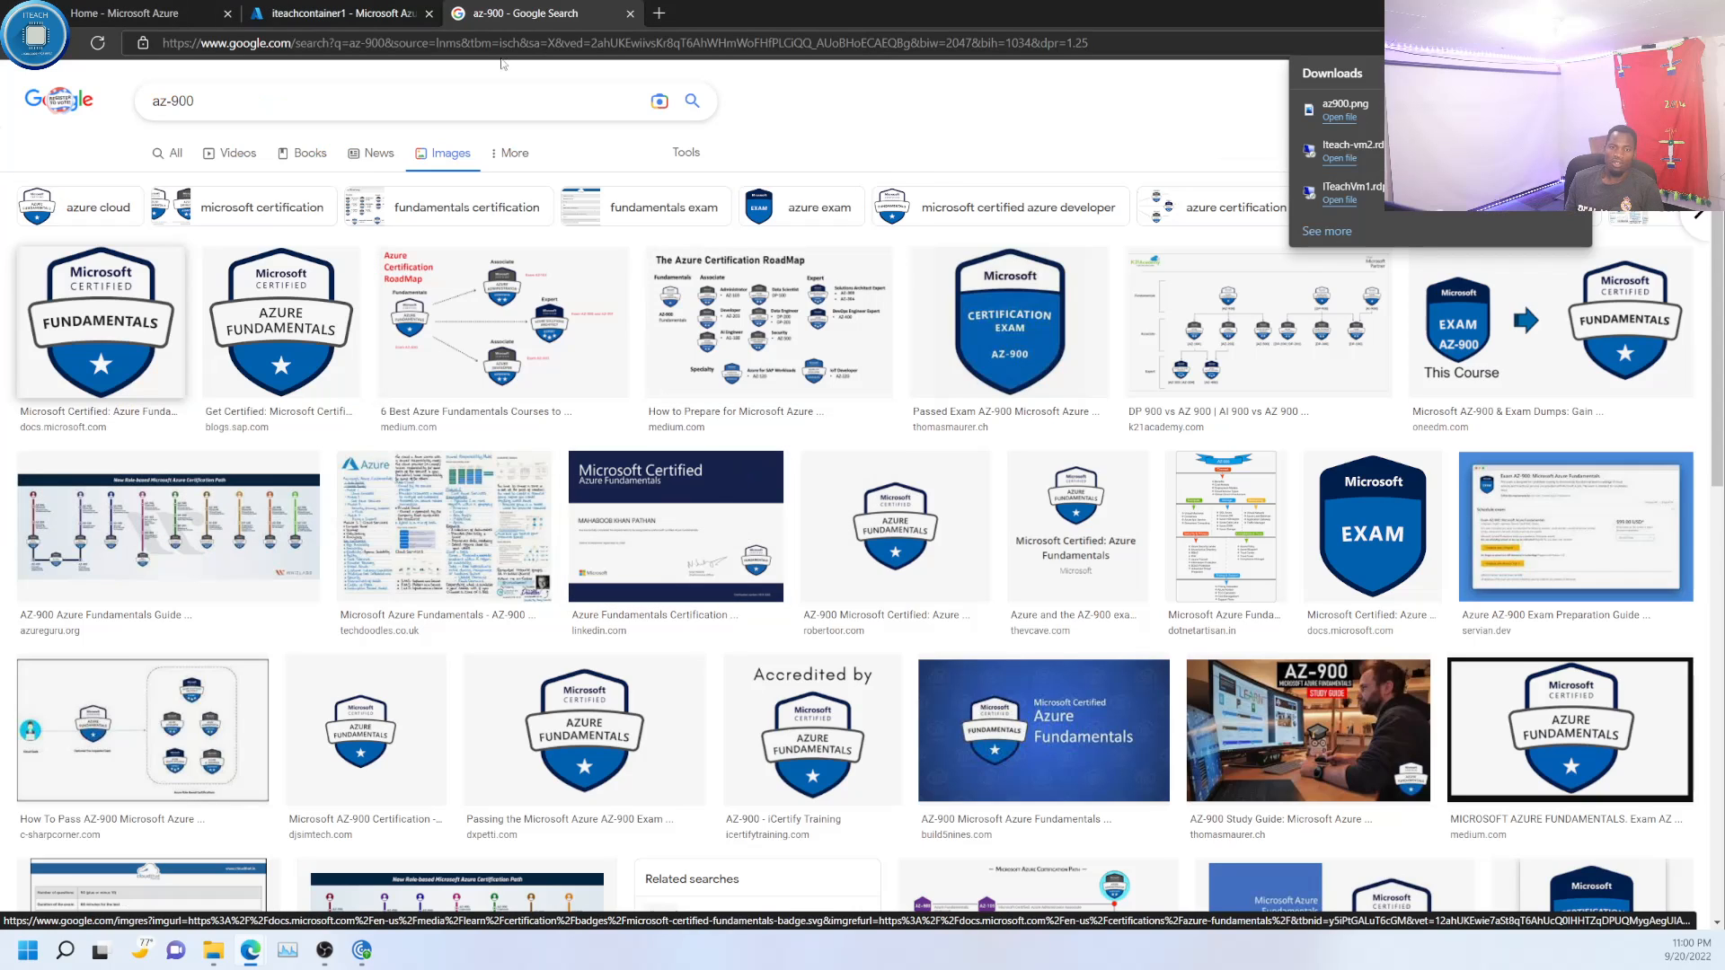
- Return to iteachcontainer1, close the Google search, and upload az900.png from the Videos folder to the container
click(332, 19)
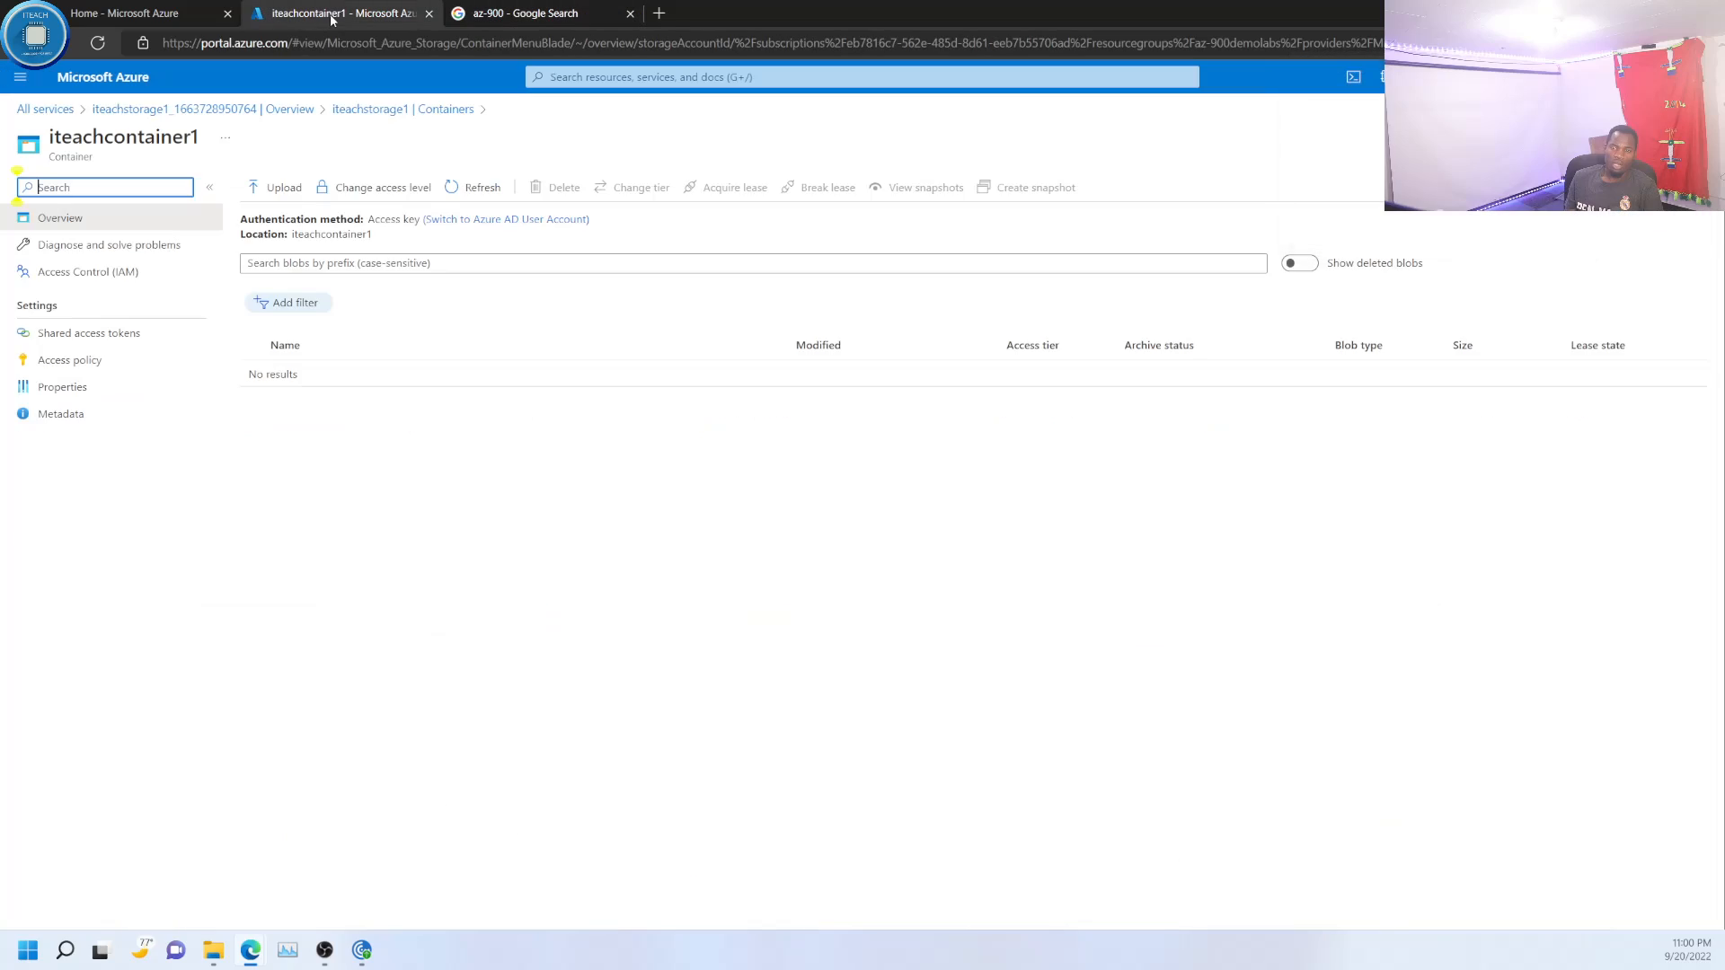
click(630, 13)
click(280, 191)
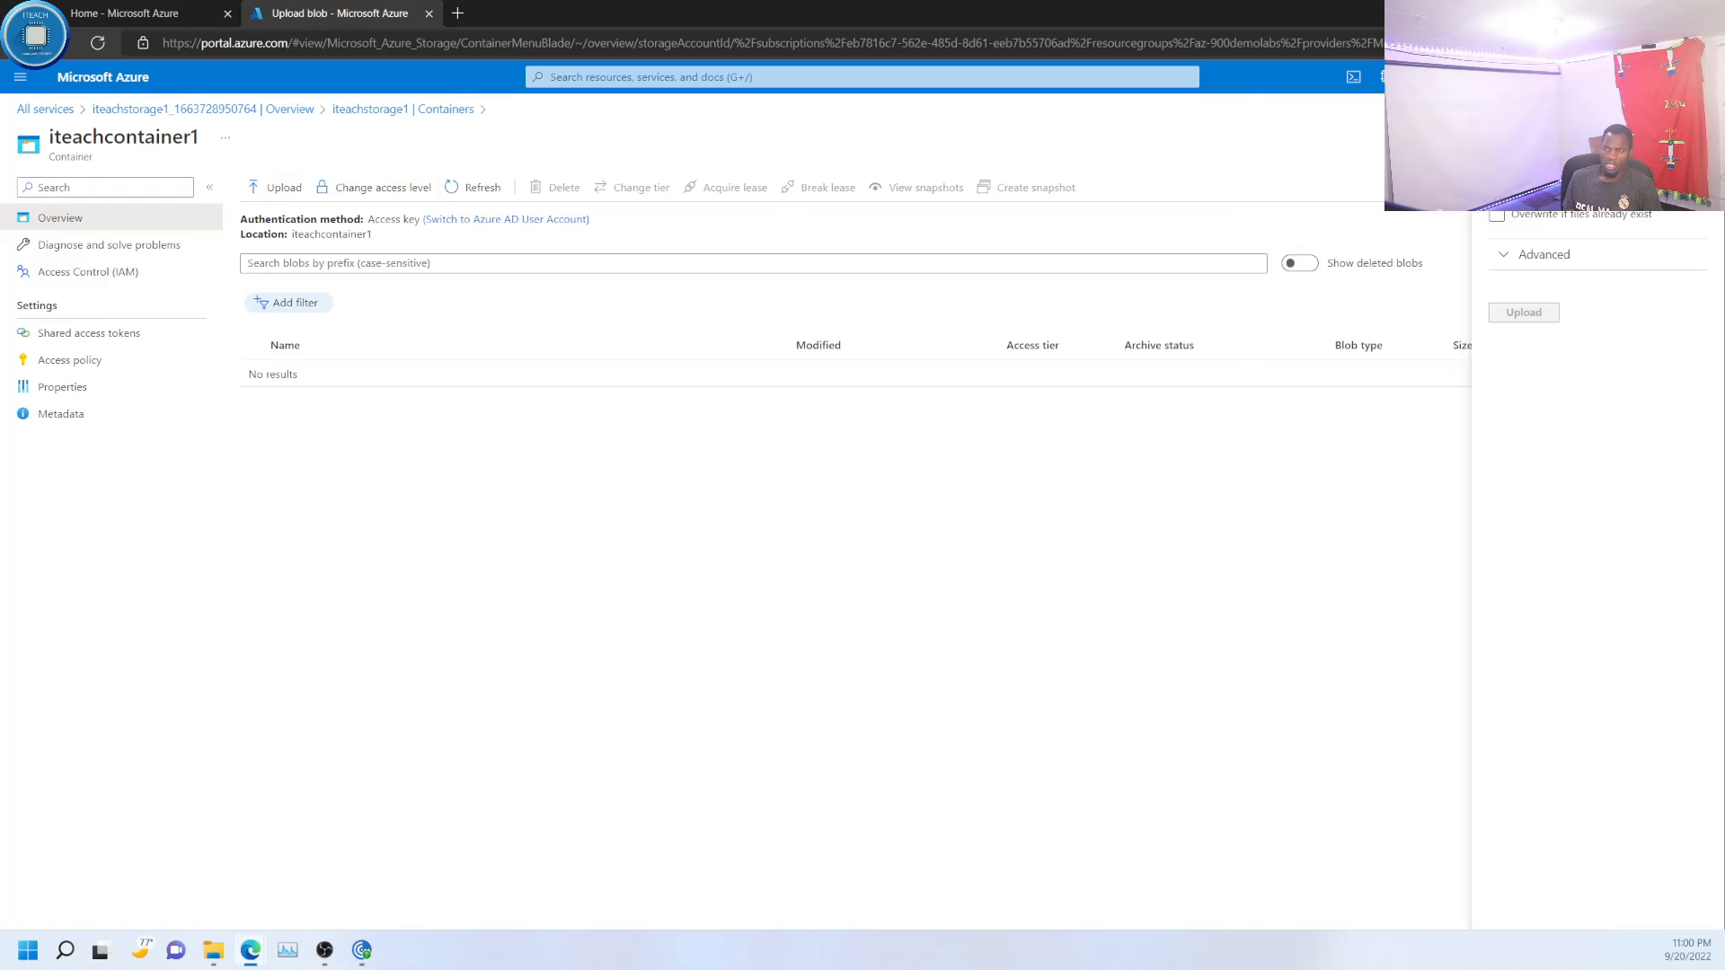
click(1695, 187)
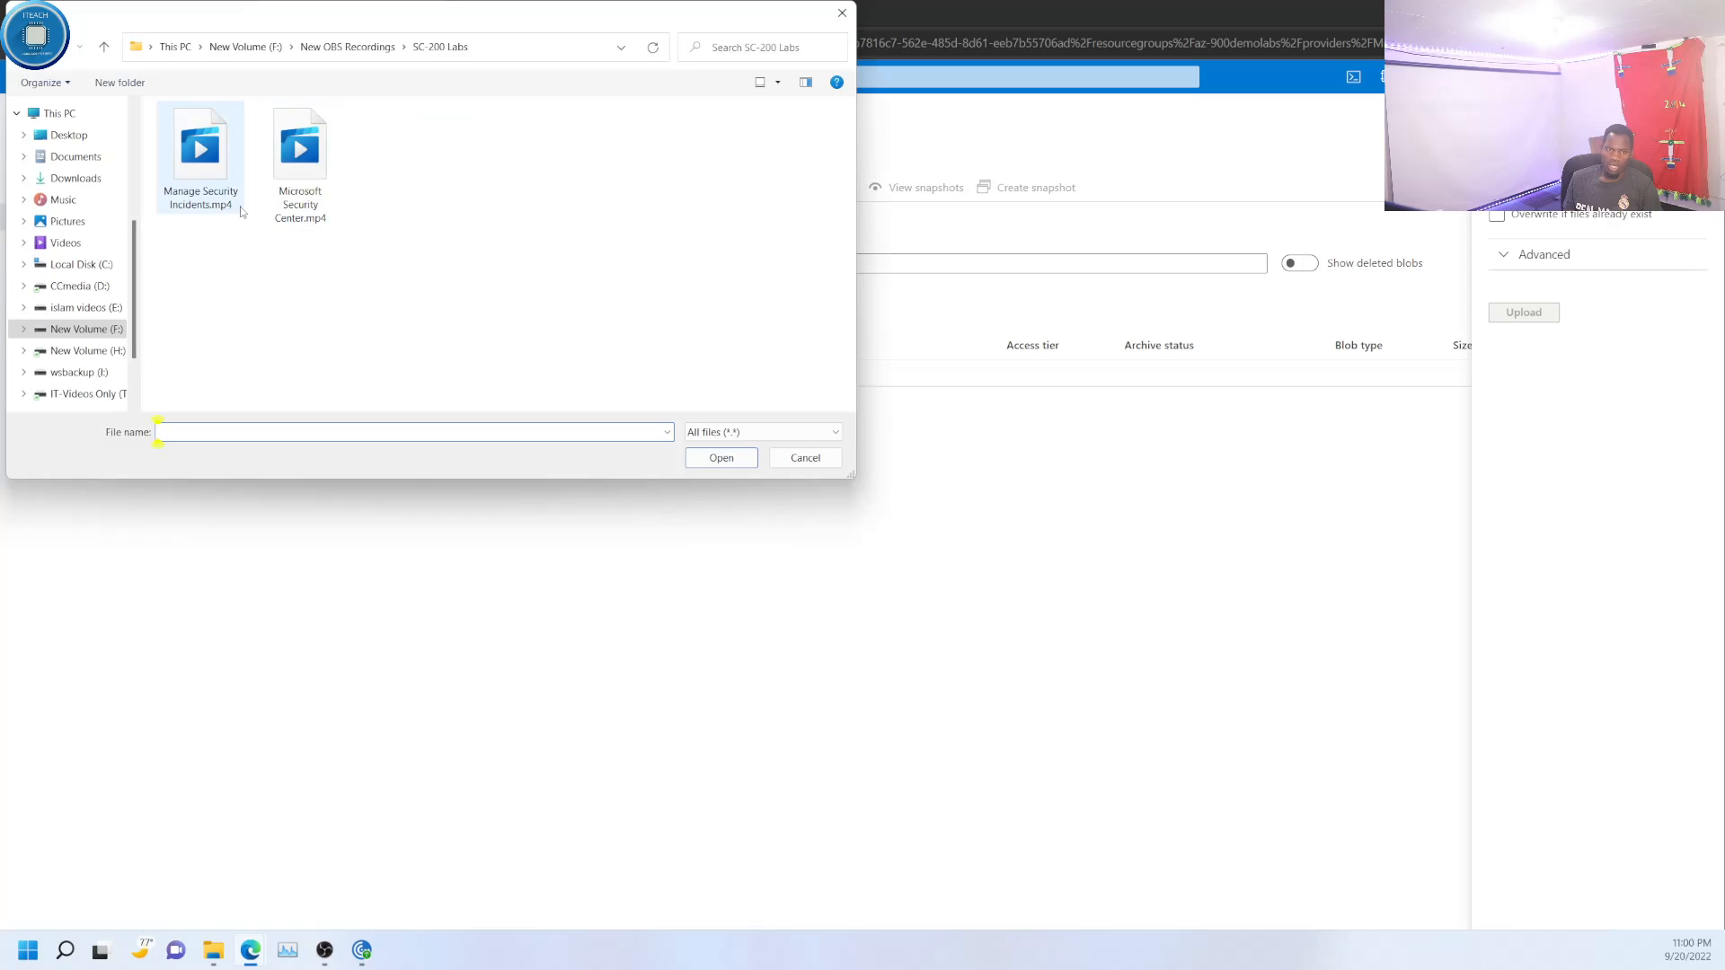
click(65, 243)
click(683, 177)
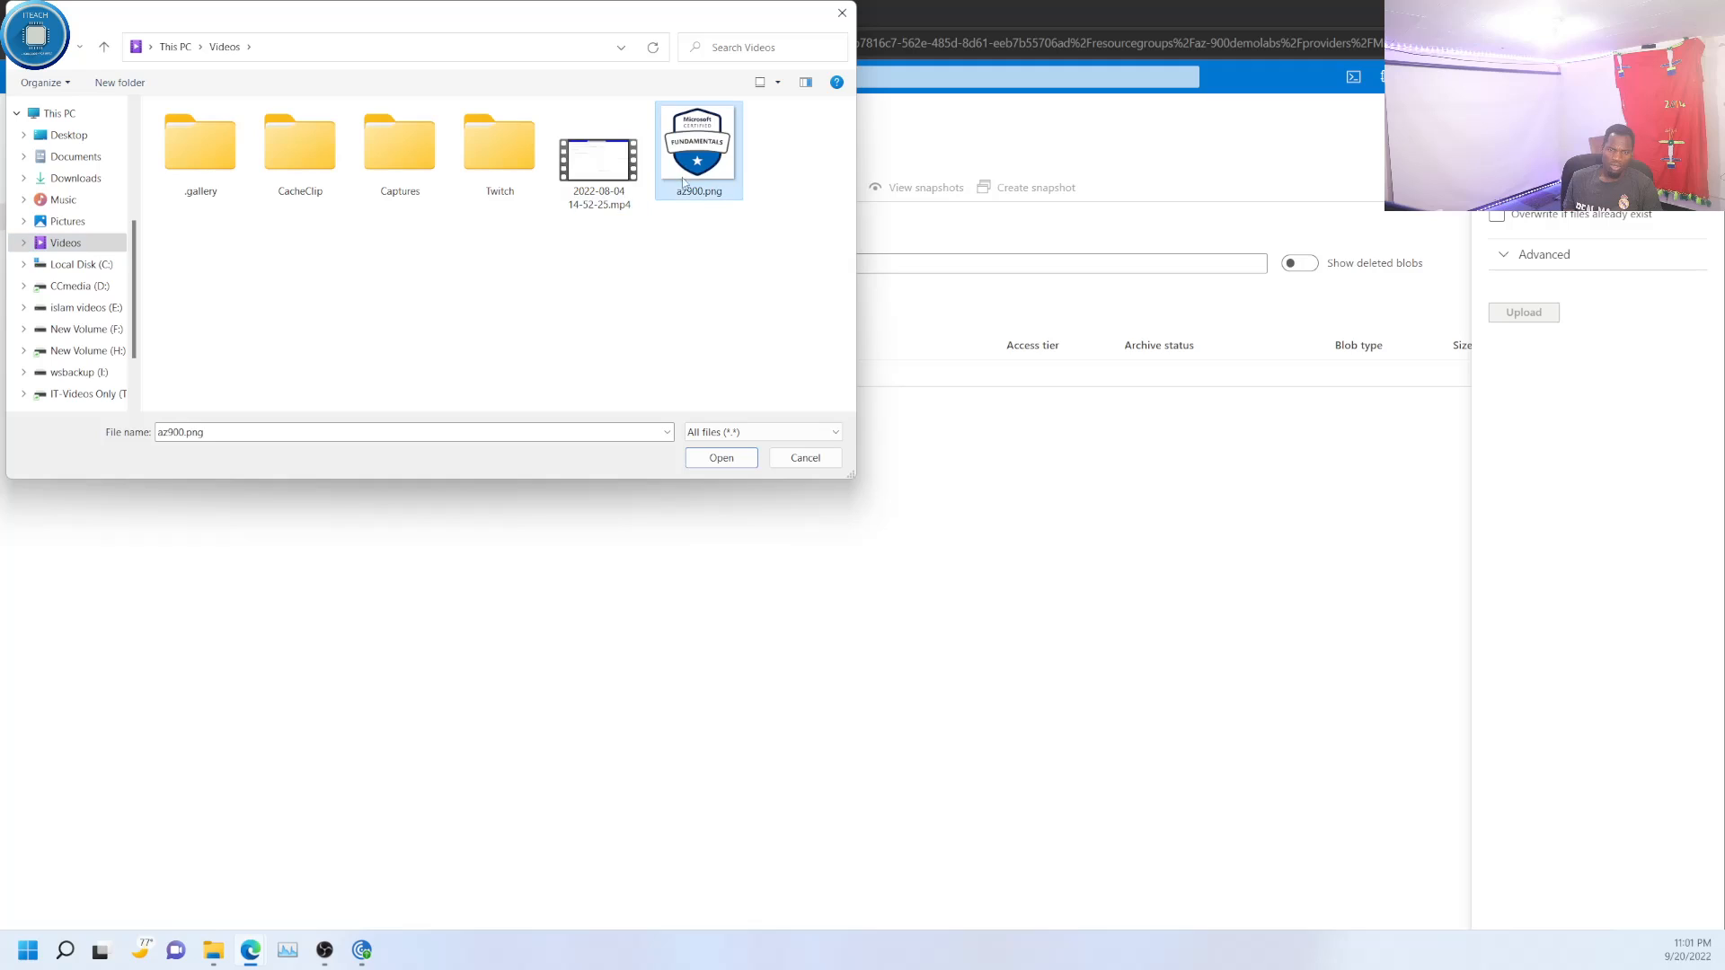
click(709, 466)
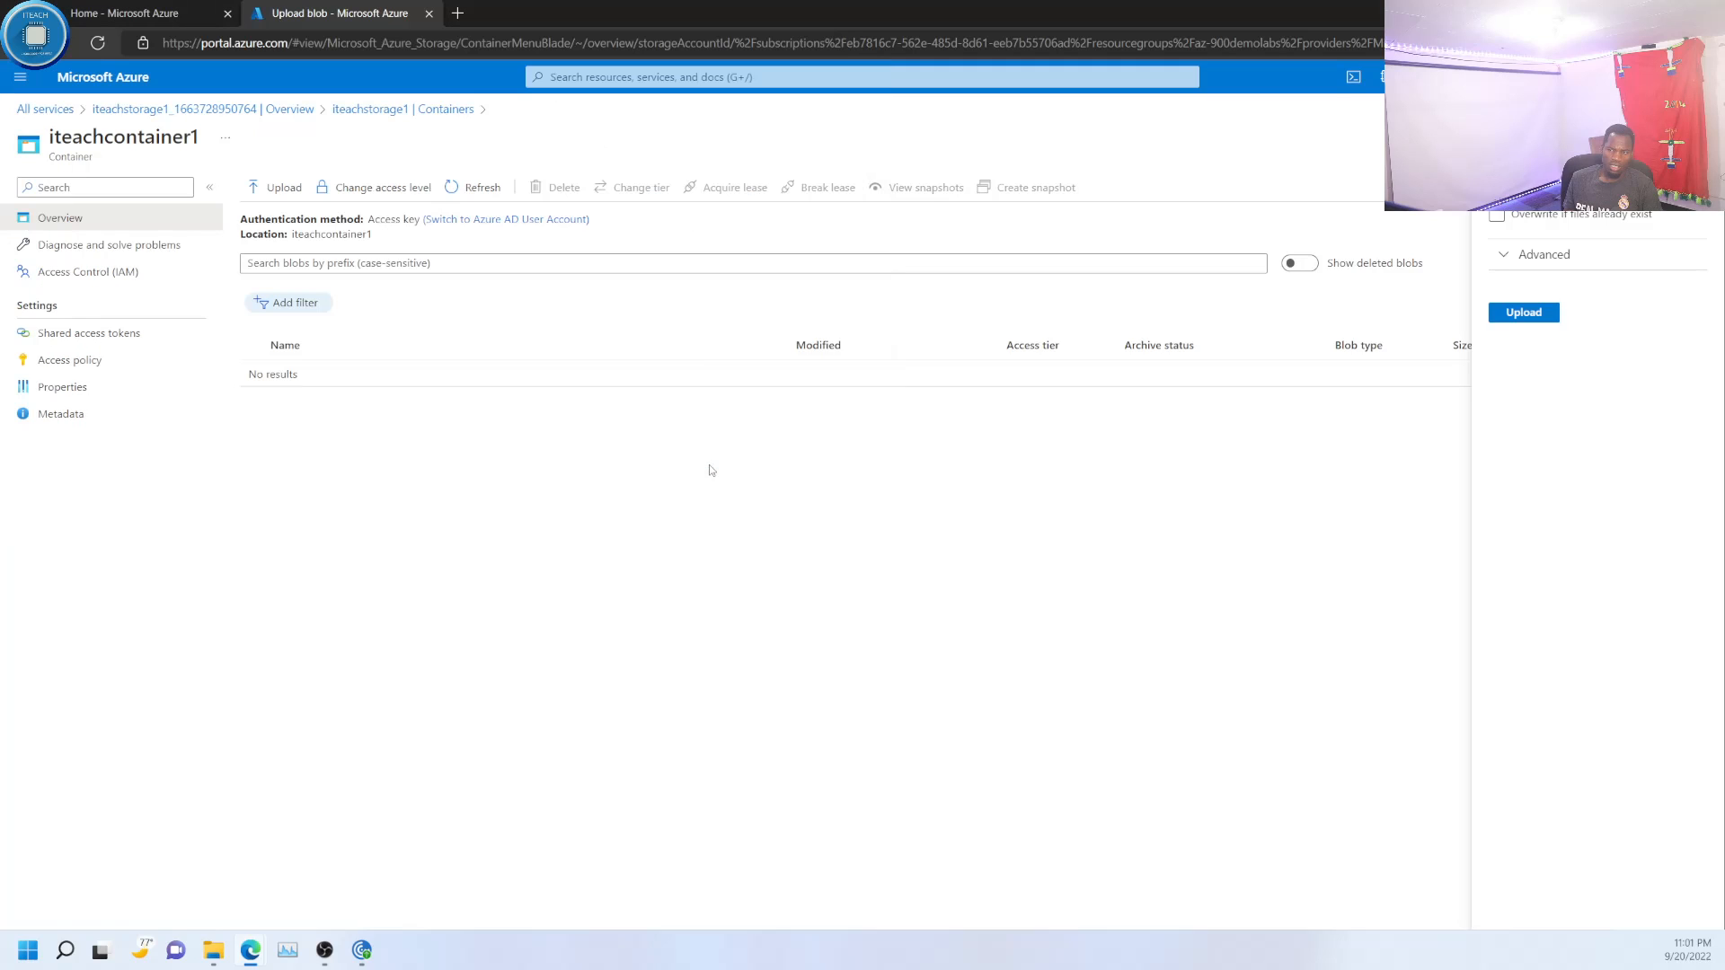
click(1542, 319)
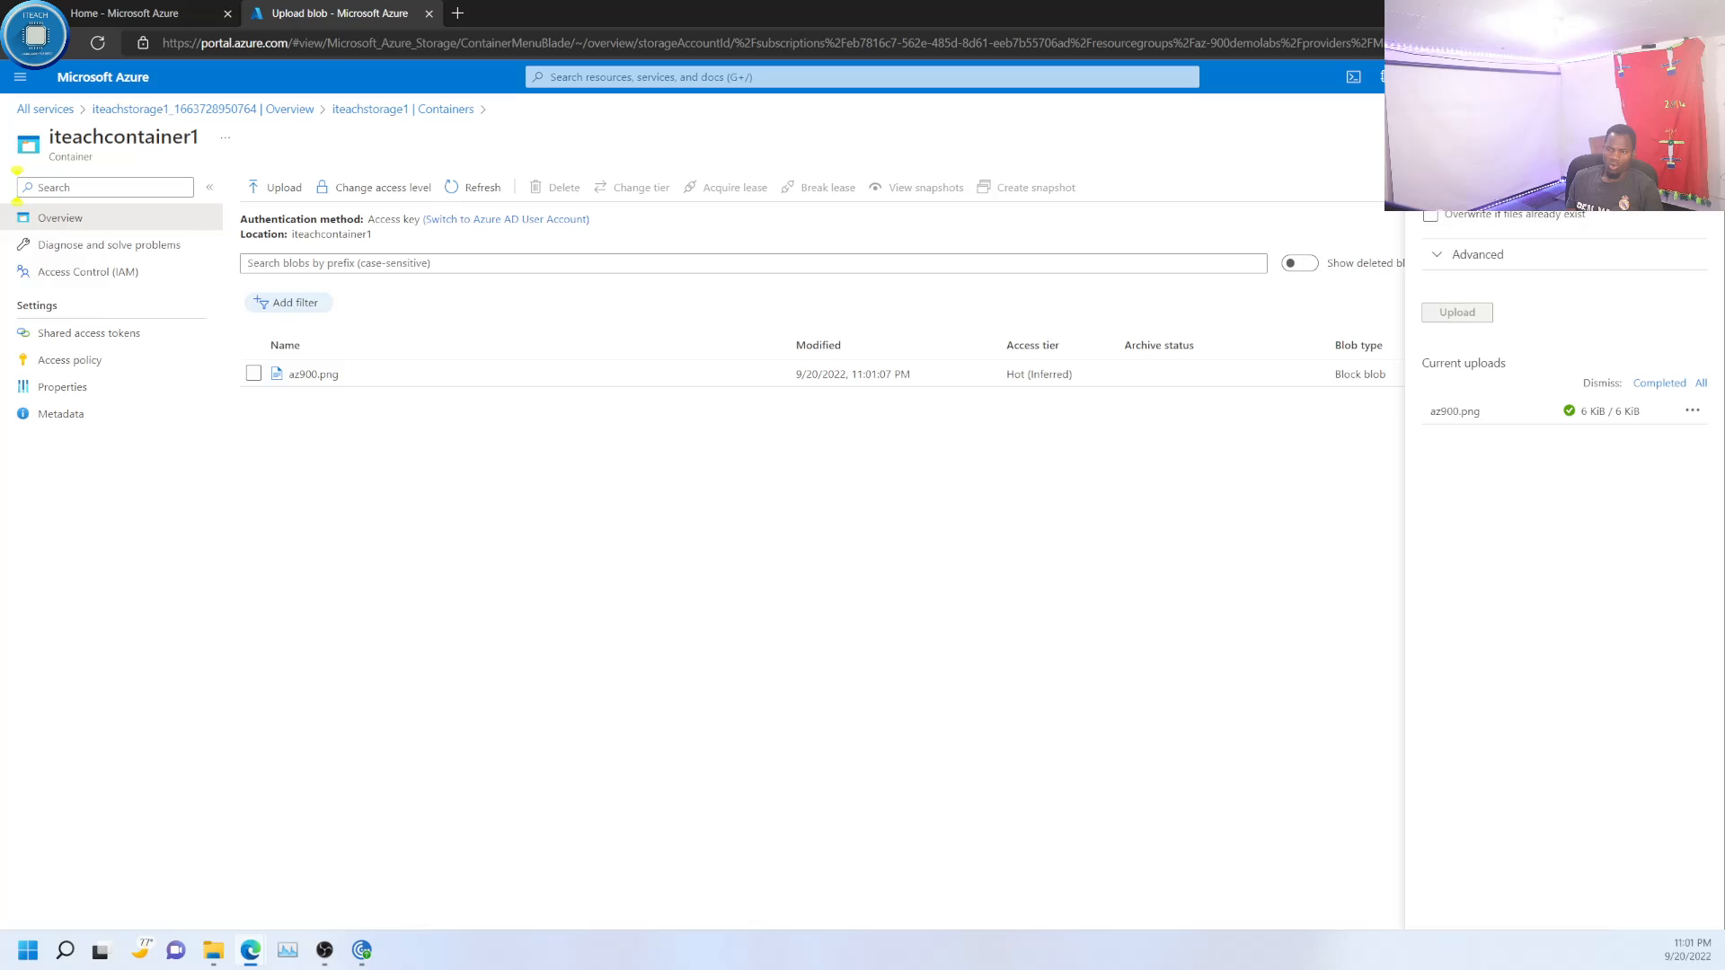
- Review the advanced blob upload options, including the available access tiers, and close the upload settings without changing them
click(1442, 256)
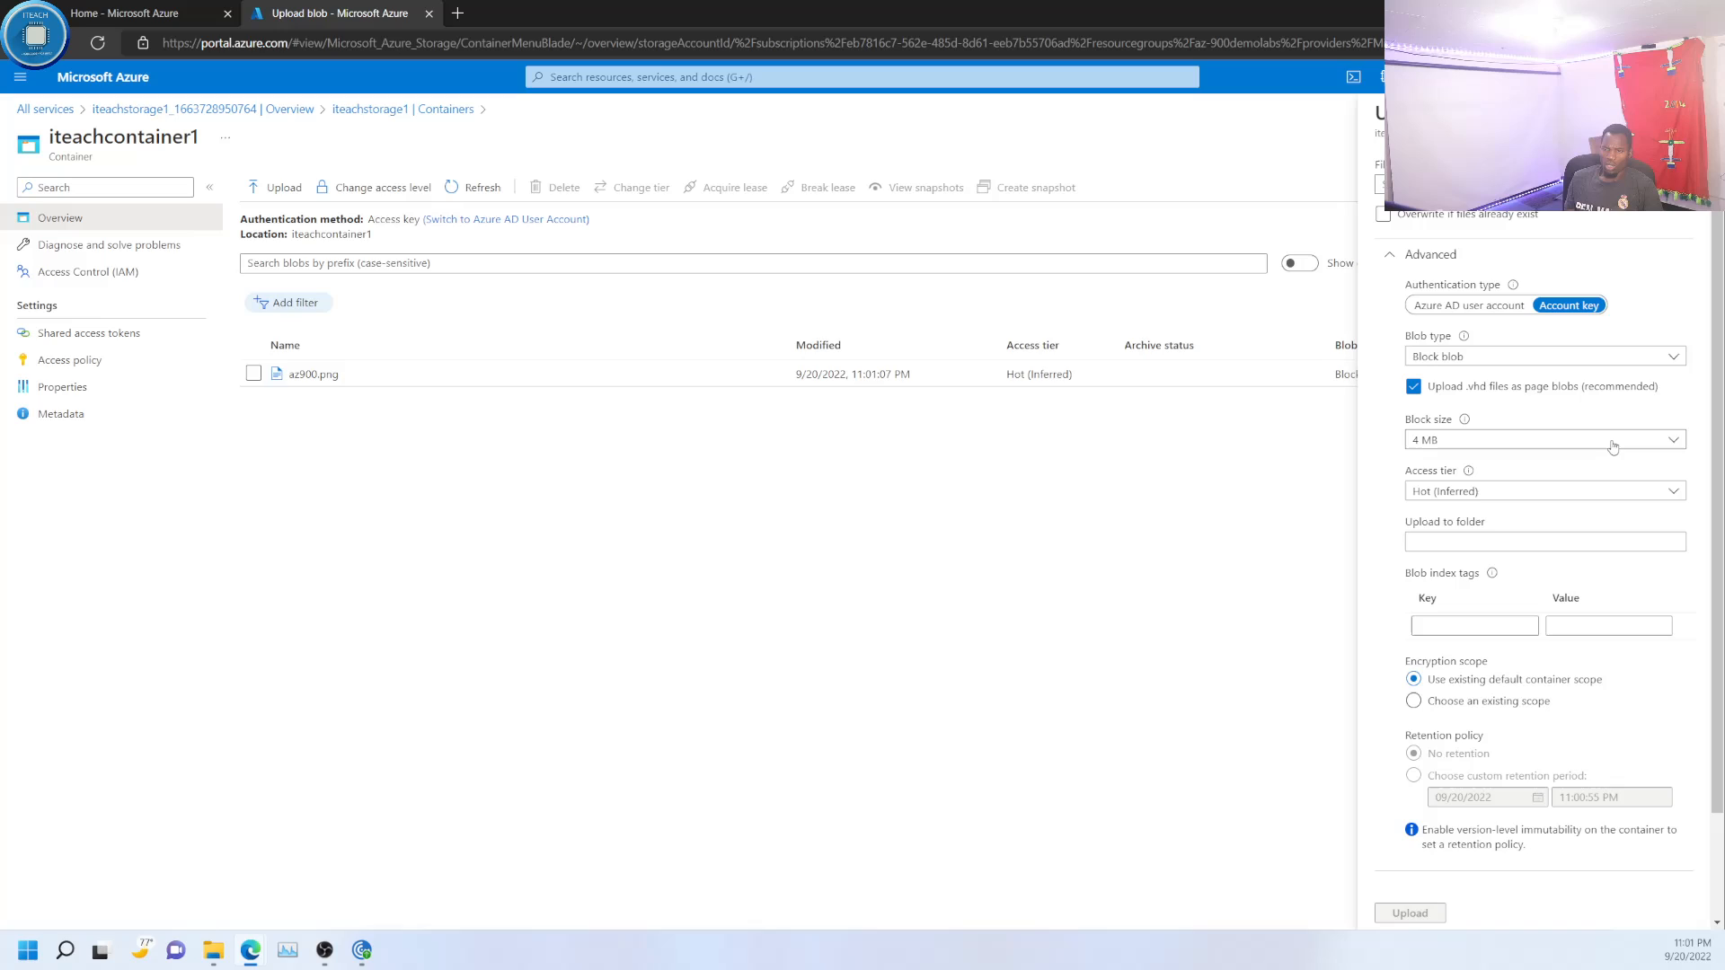
click(1512, 496)
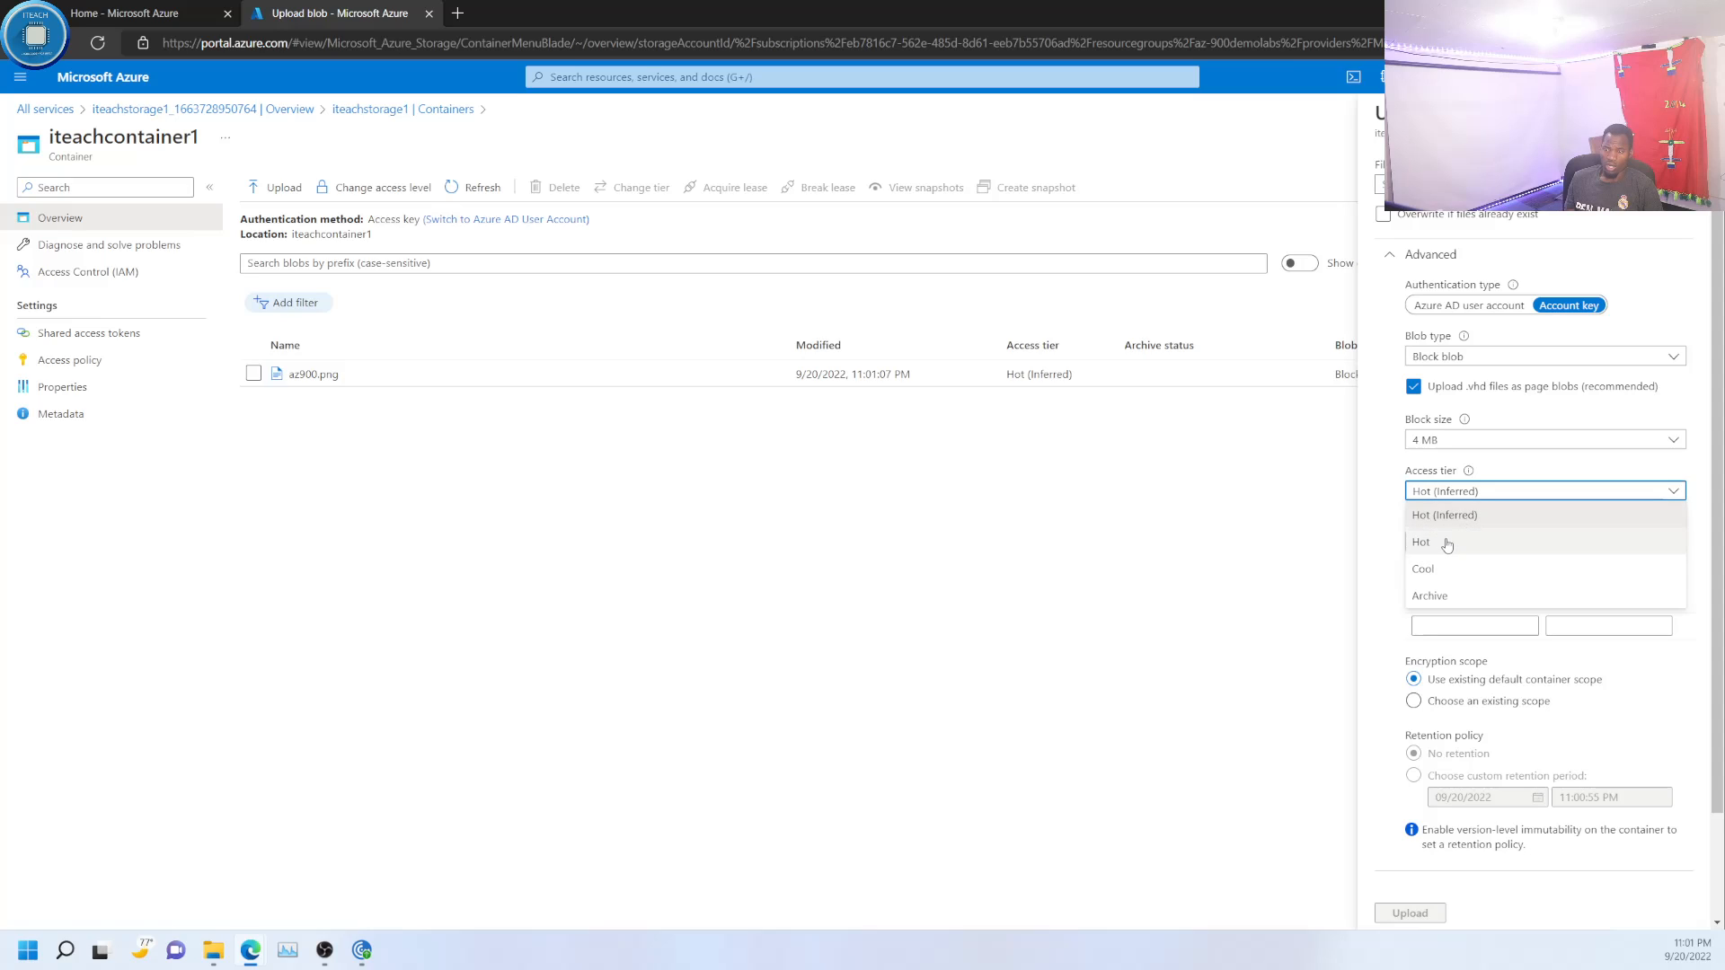
click(1393, 603)
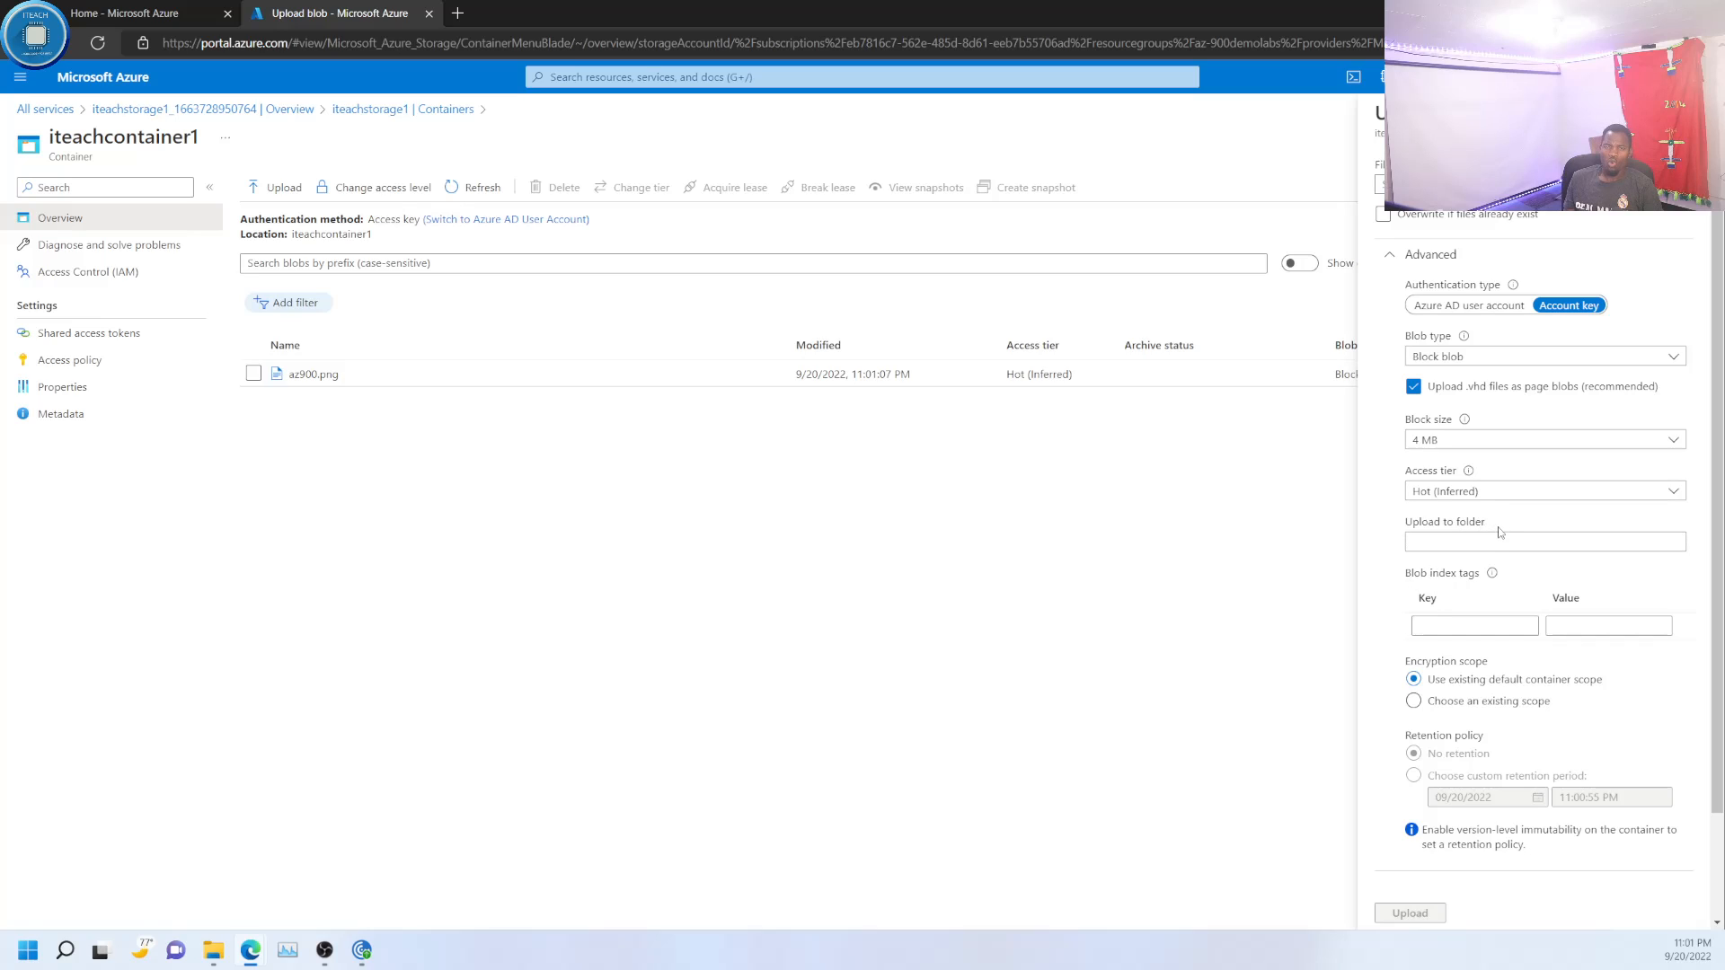
scroll(1474, 538, down, 1)
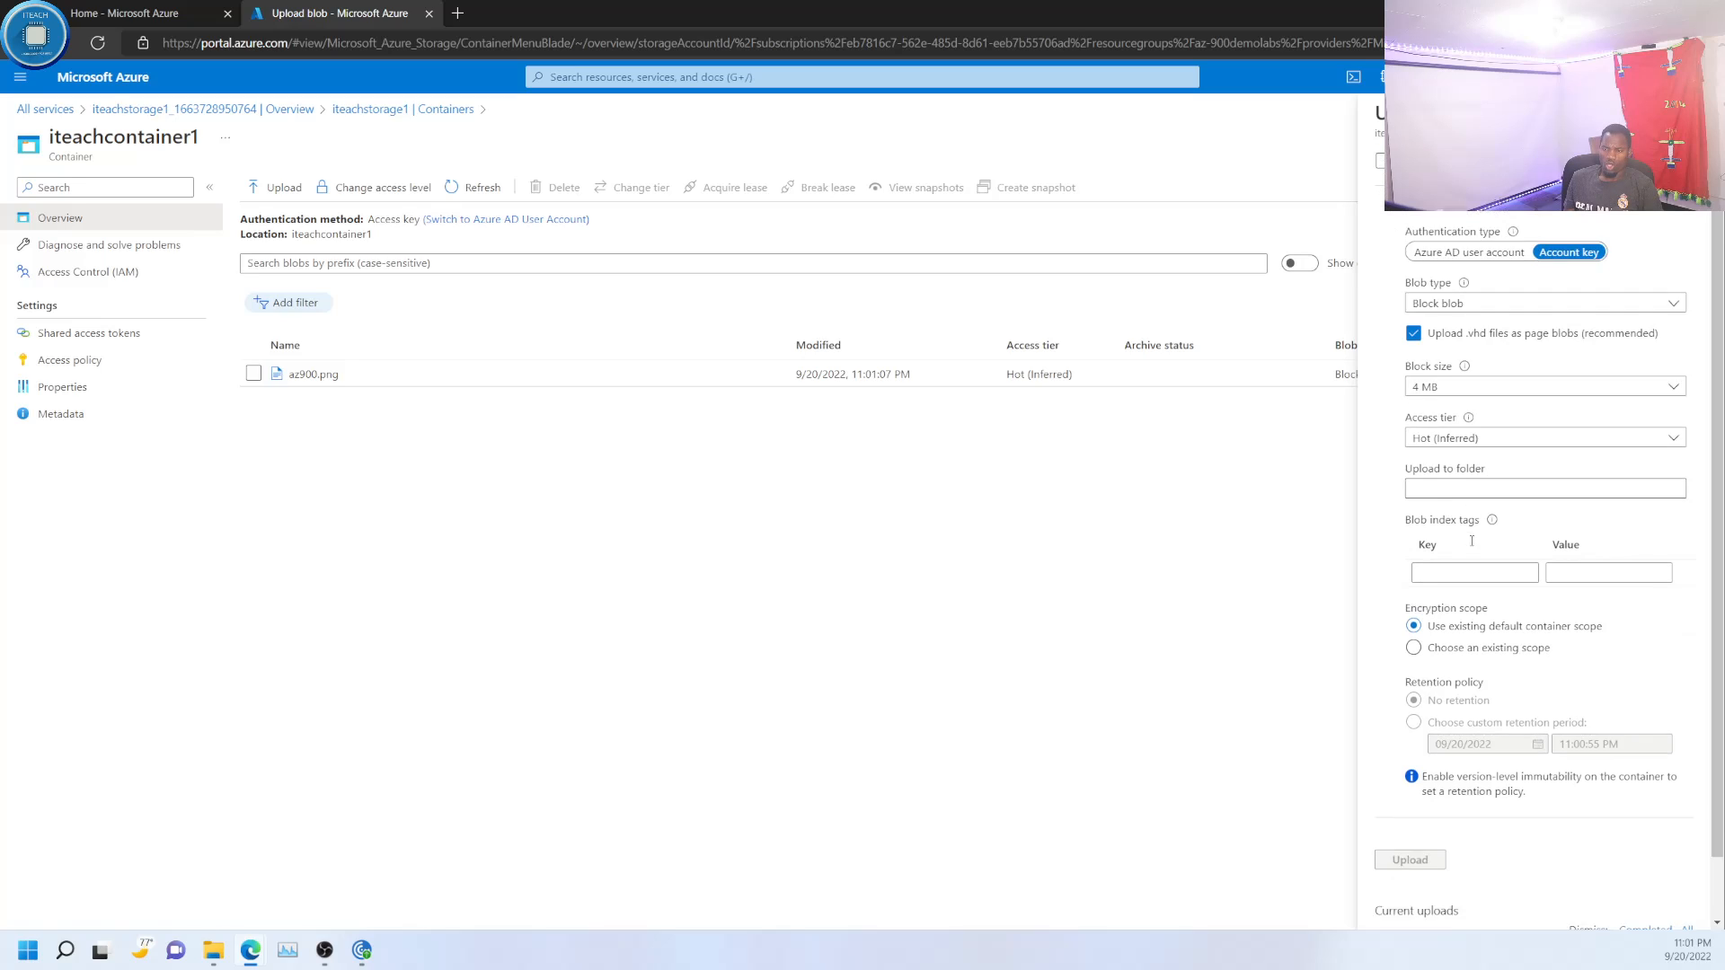
scroll(1472, 545, down, 1)
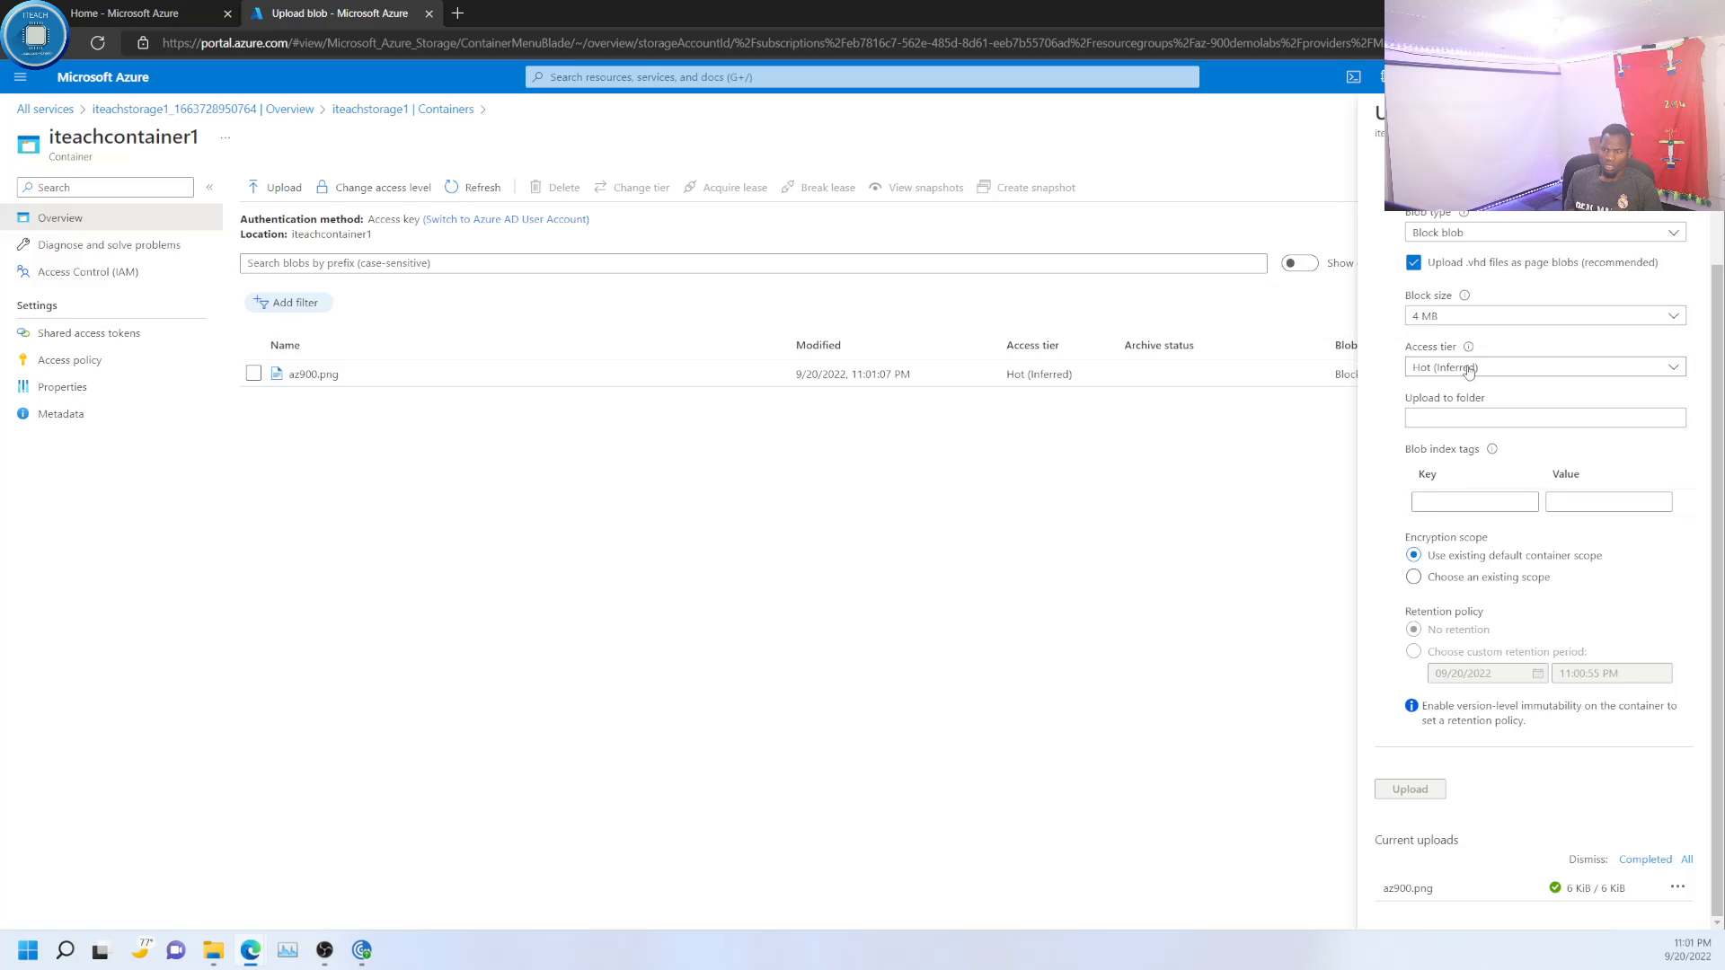
click(1608, 368)
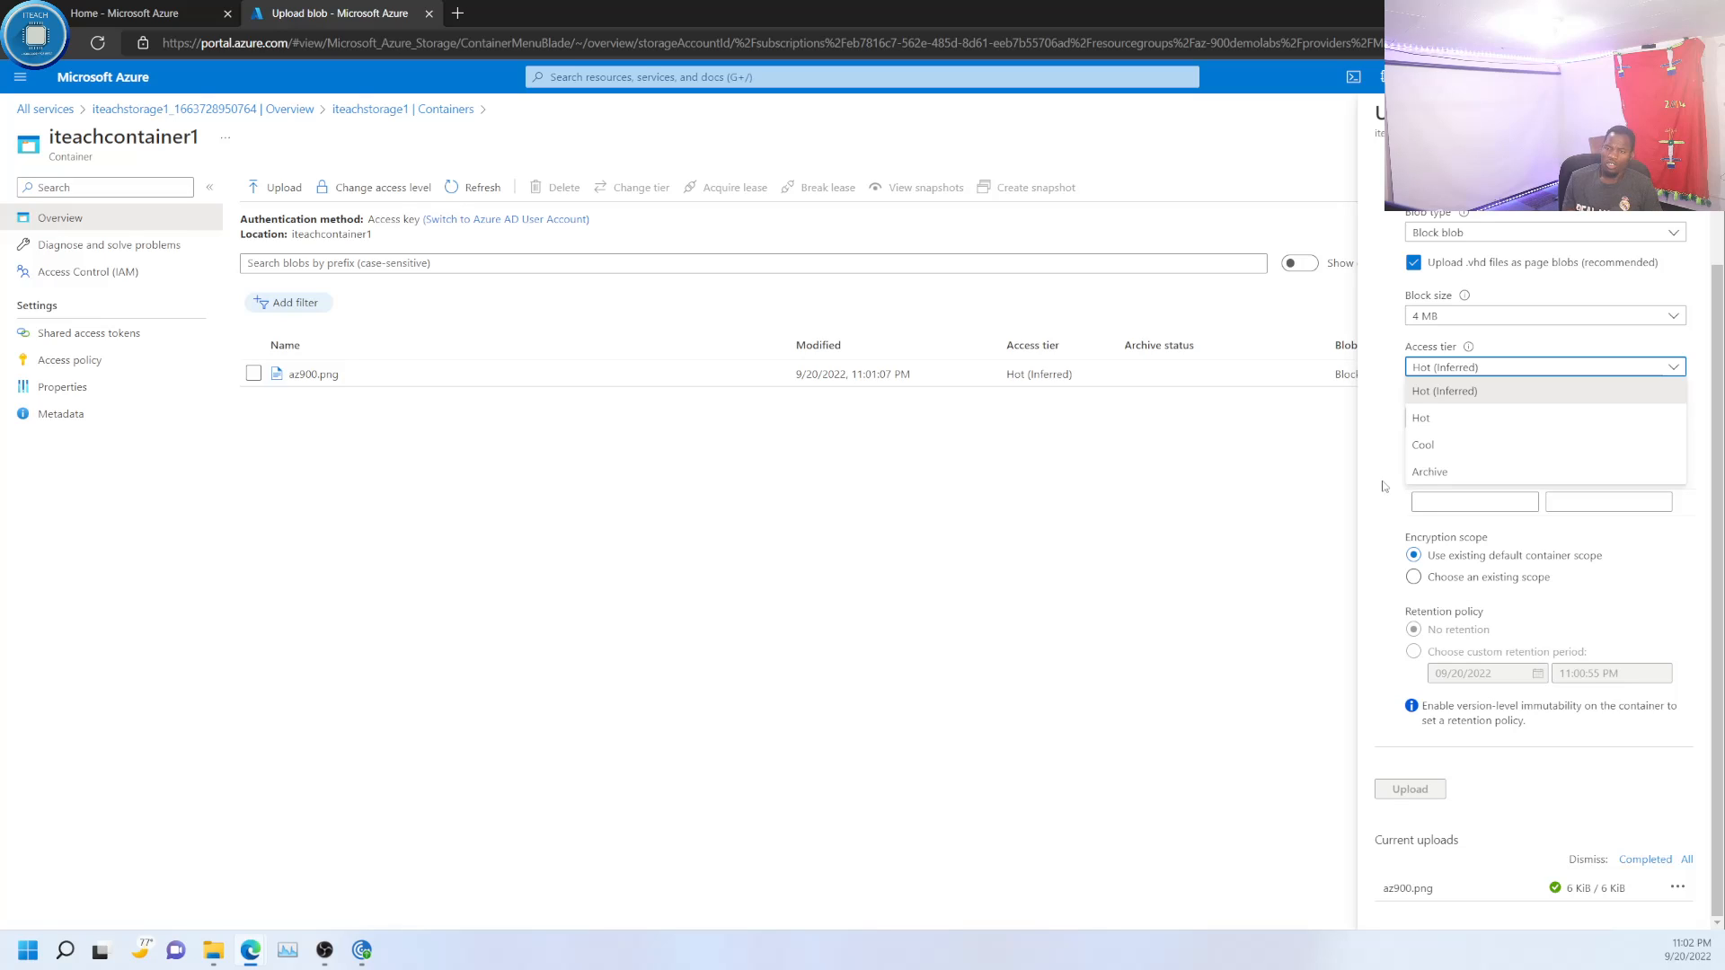
click(1701, 113)
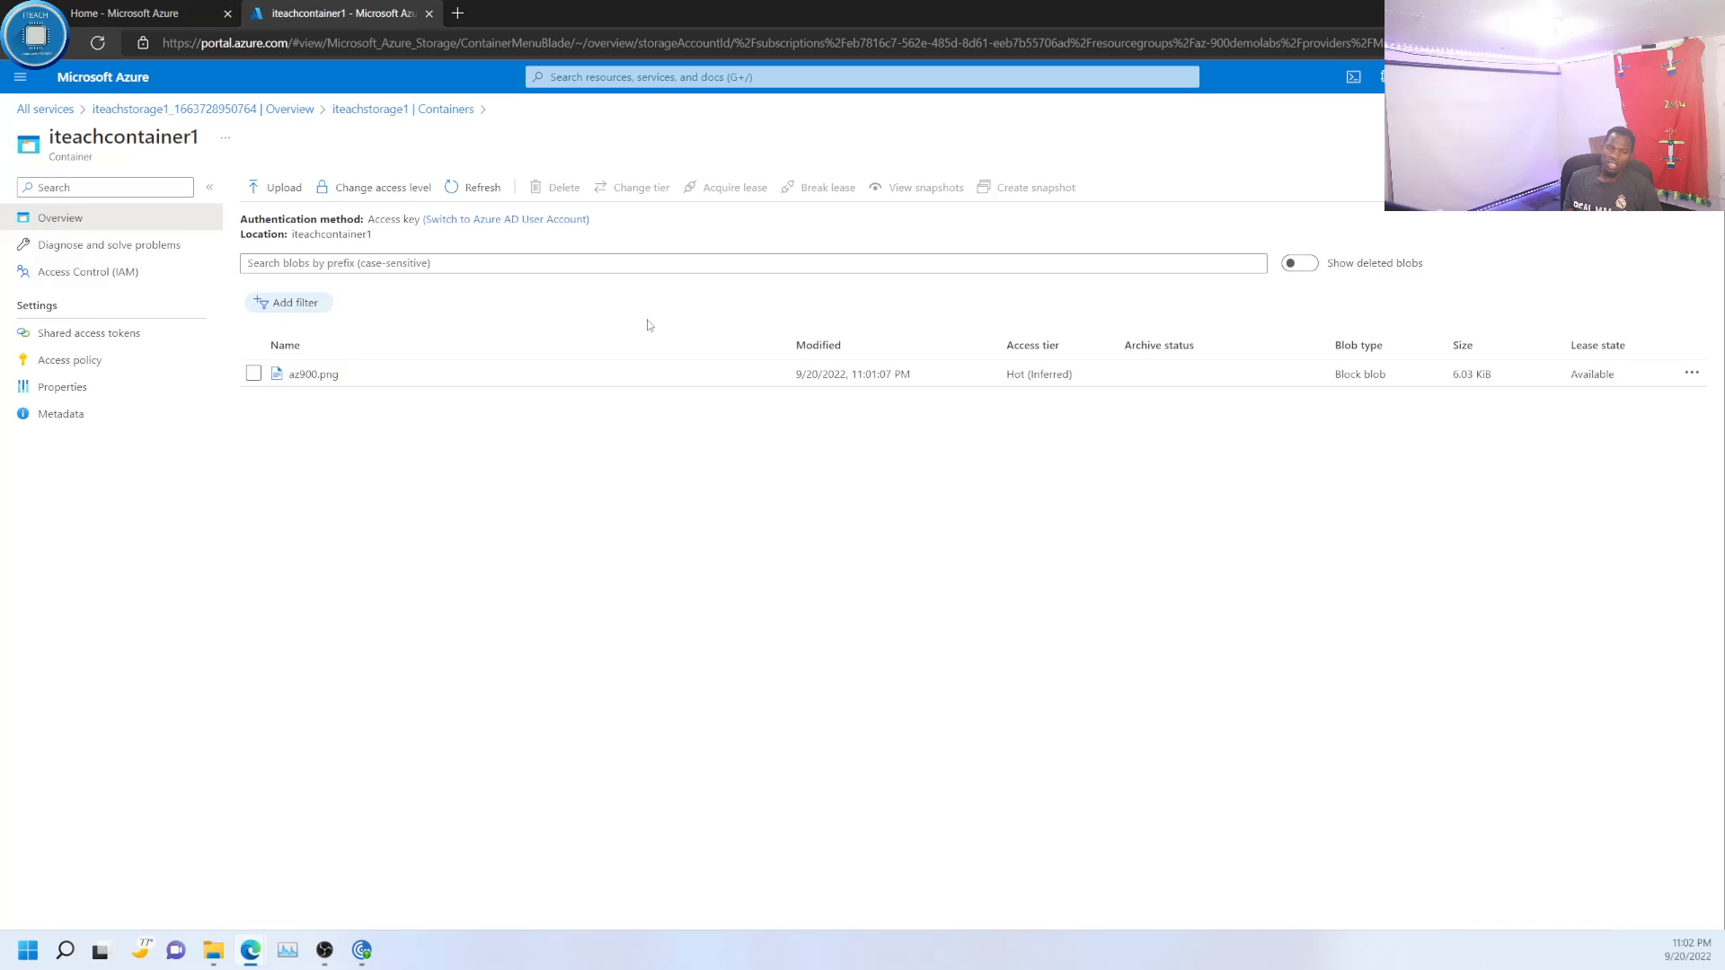
- Inspect the properties of the az900.png blob and return to iteachstorage1's container list
click(298, 374)
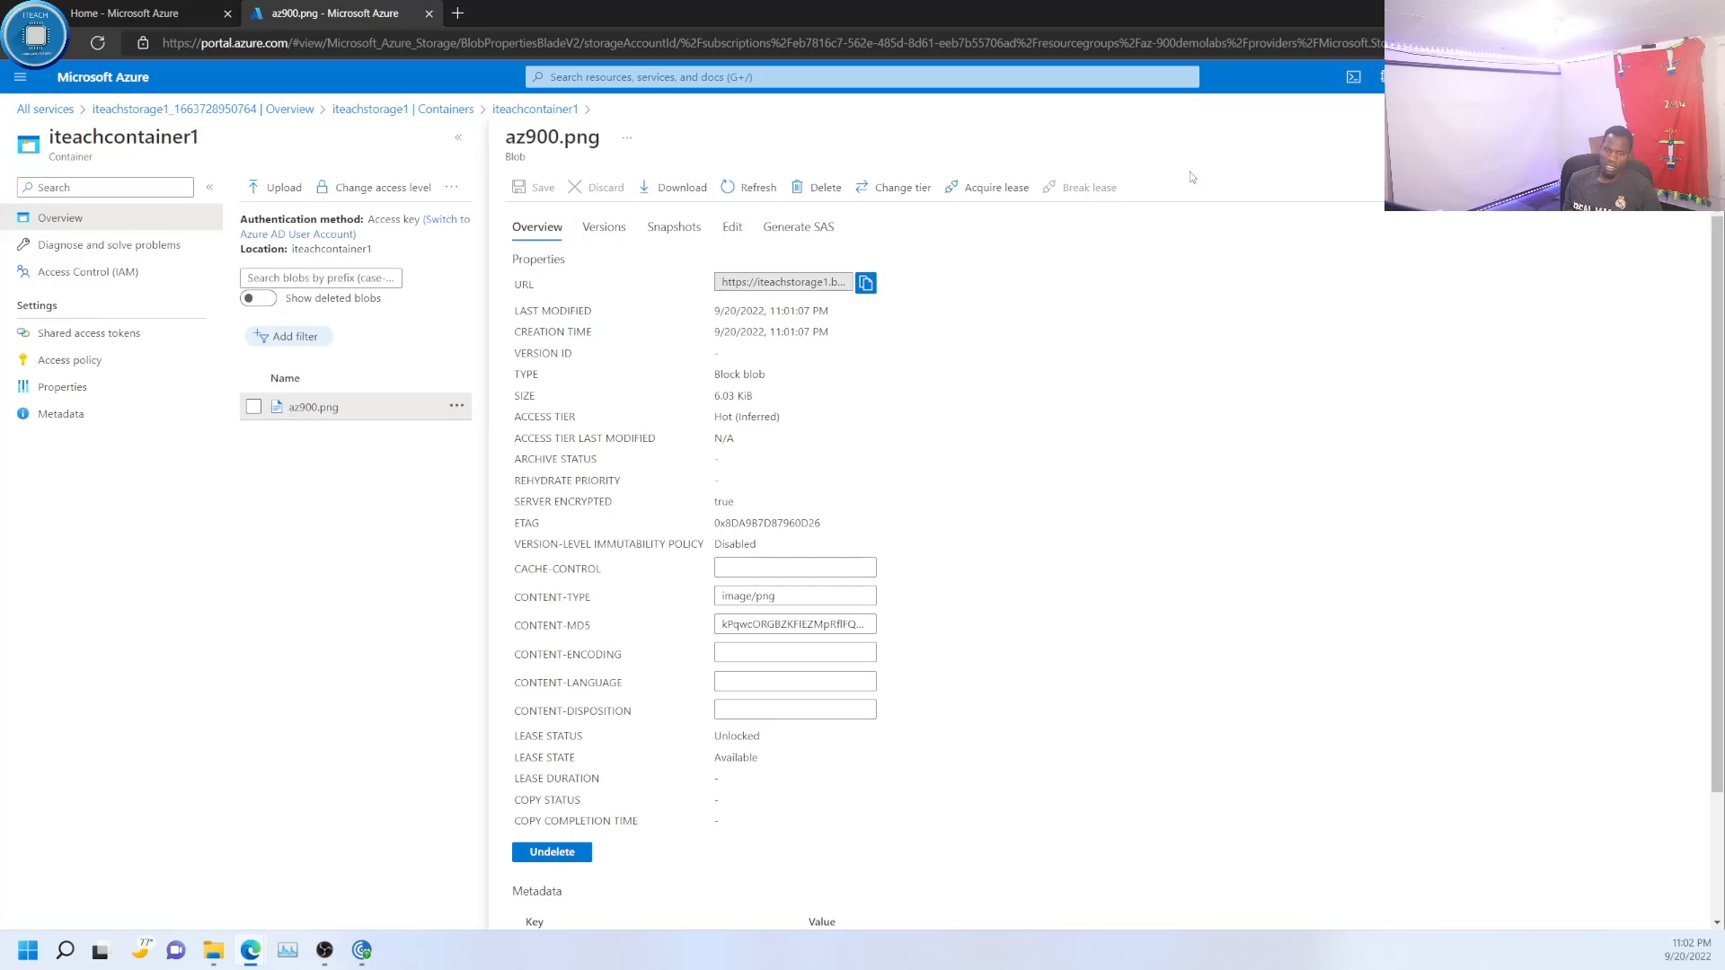
click(1701, 137)
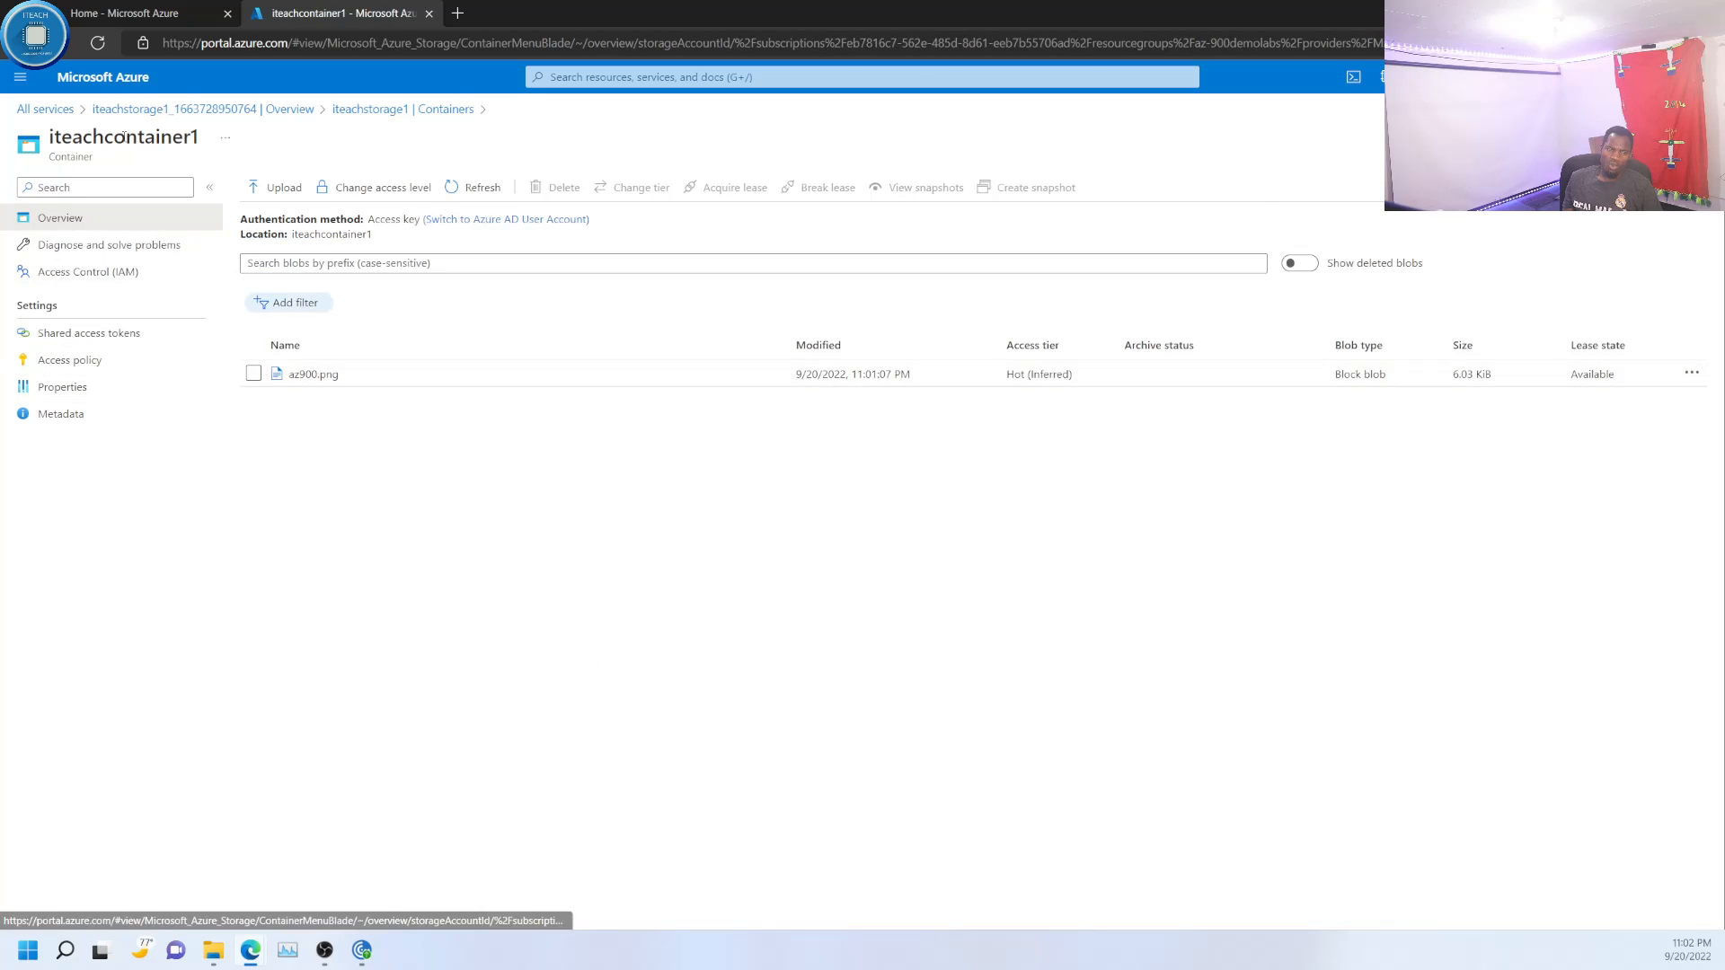
click(359, 109)
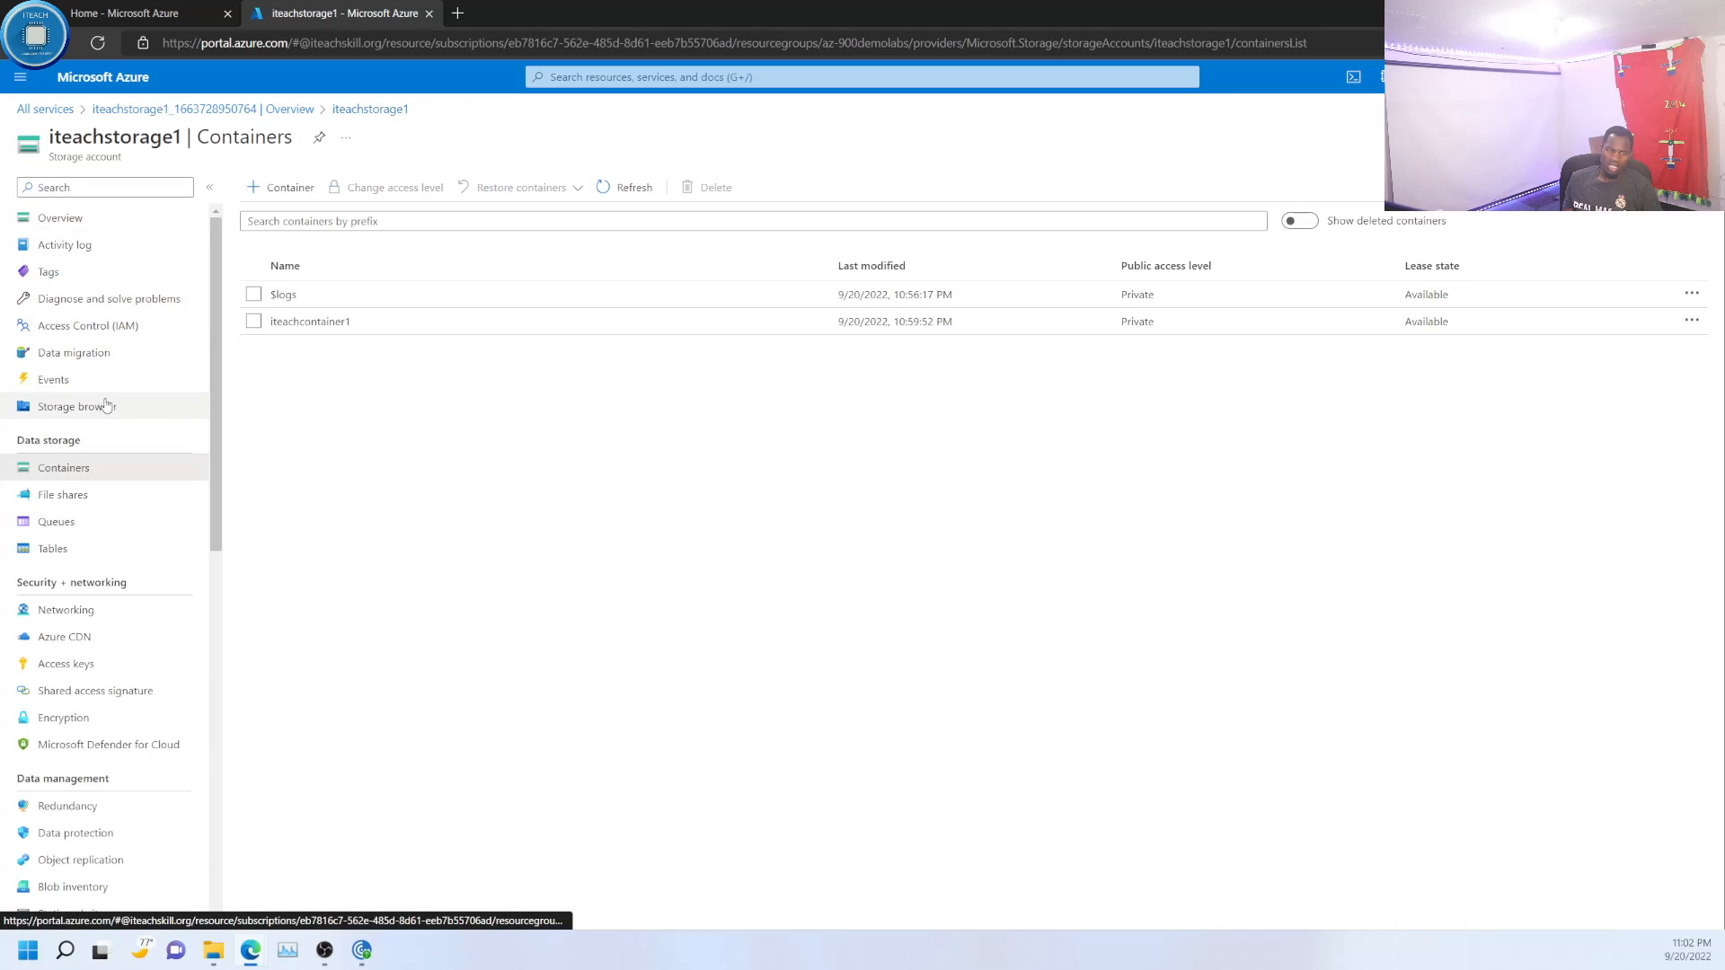
- Open the monitoring Insights of the iteachstorage1 storage account
scroll(103, 431, down, 4)
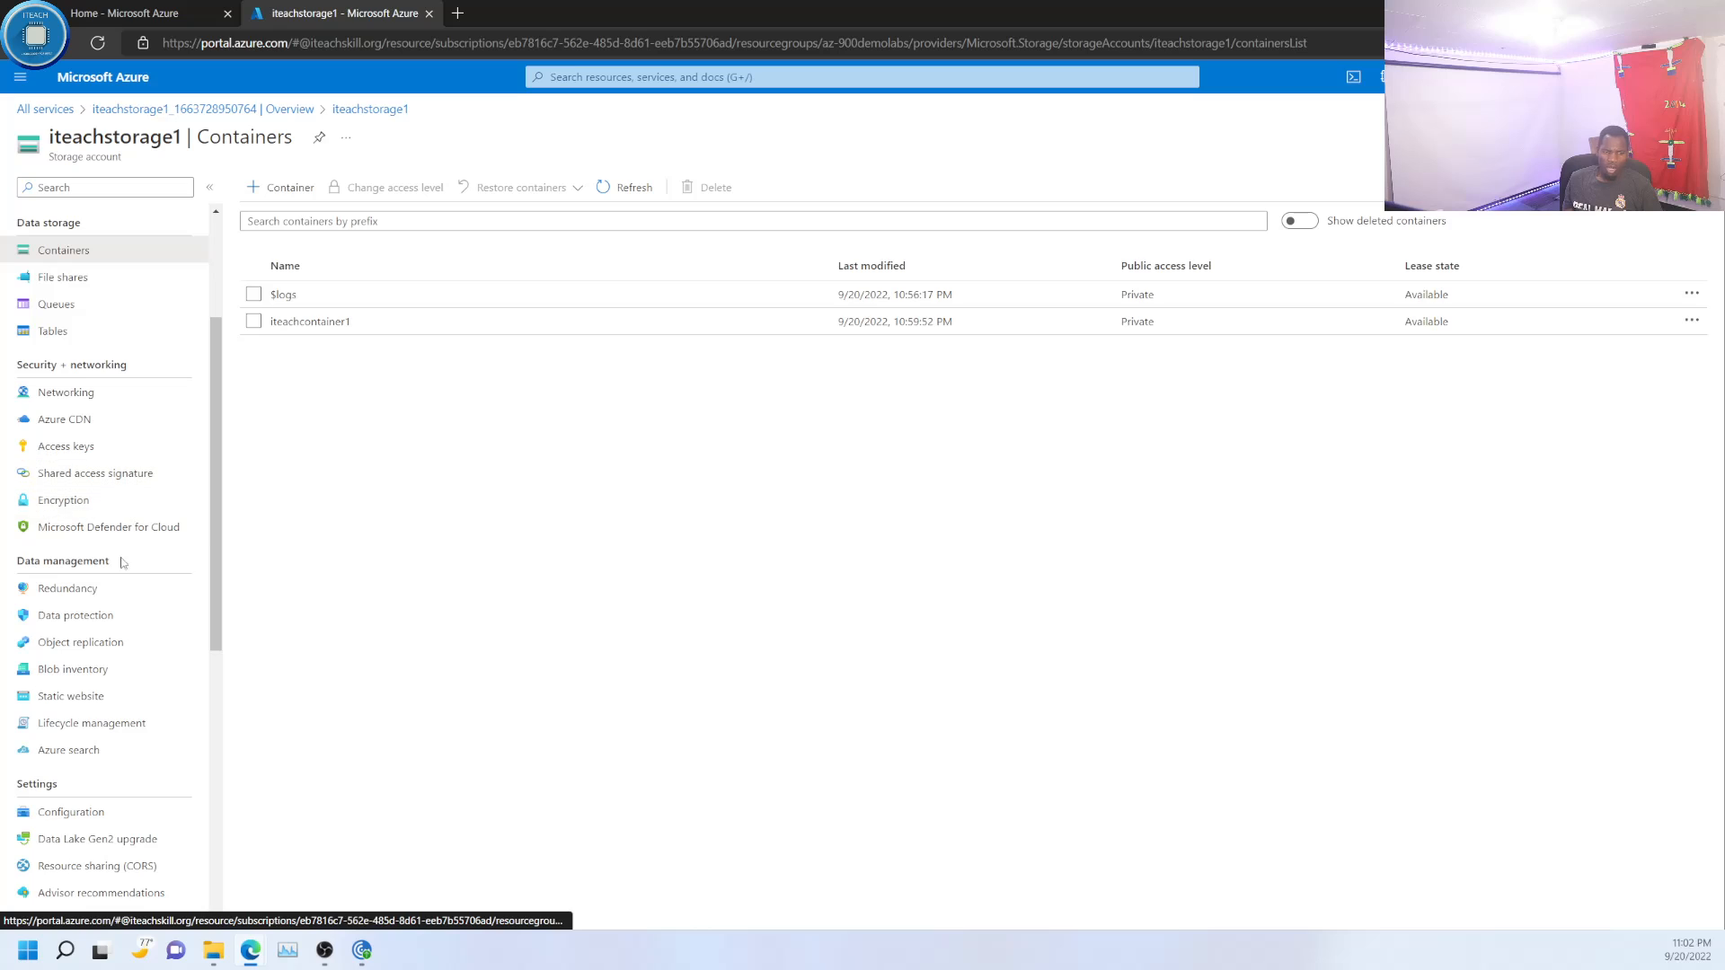
scroll(117, 593, down, 4)
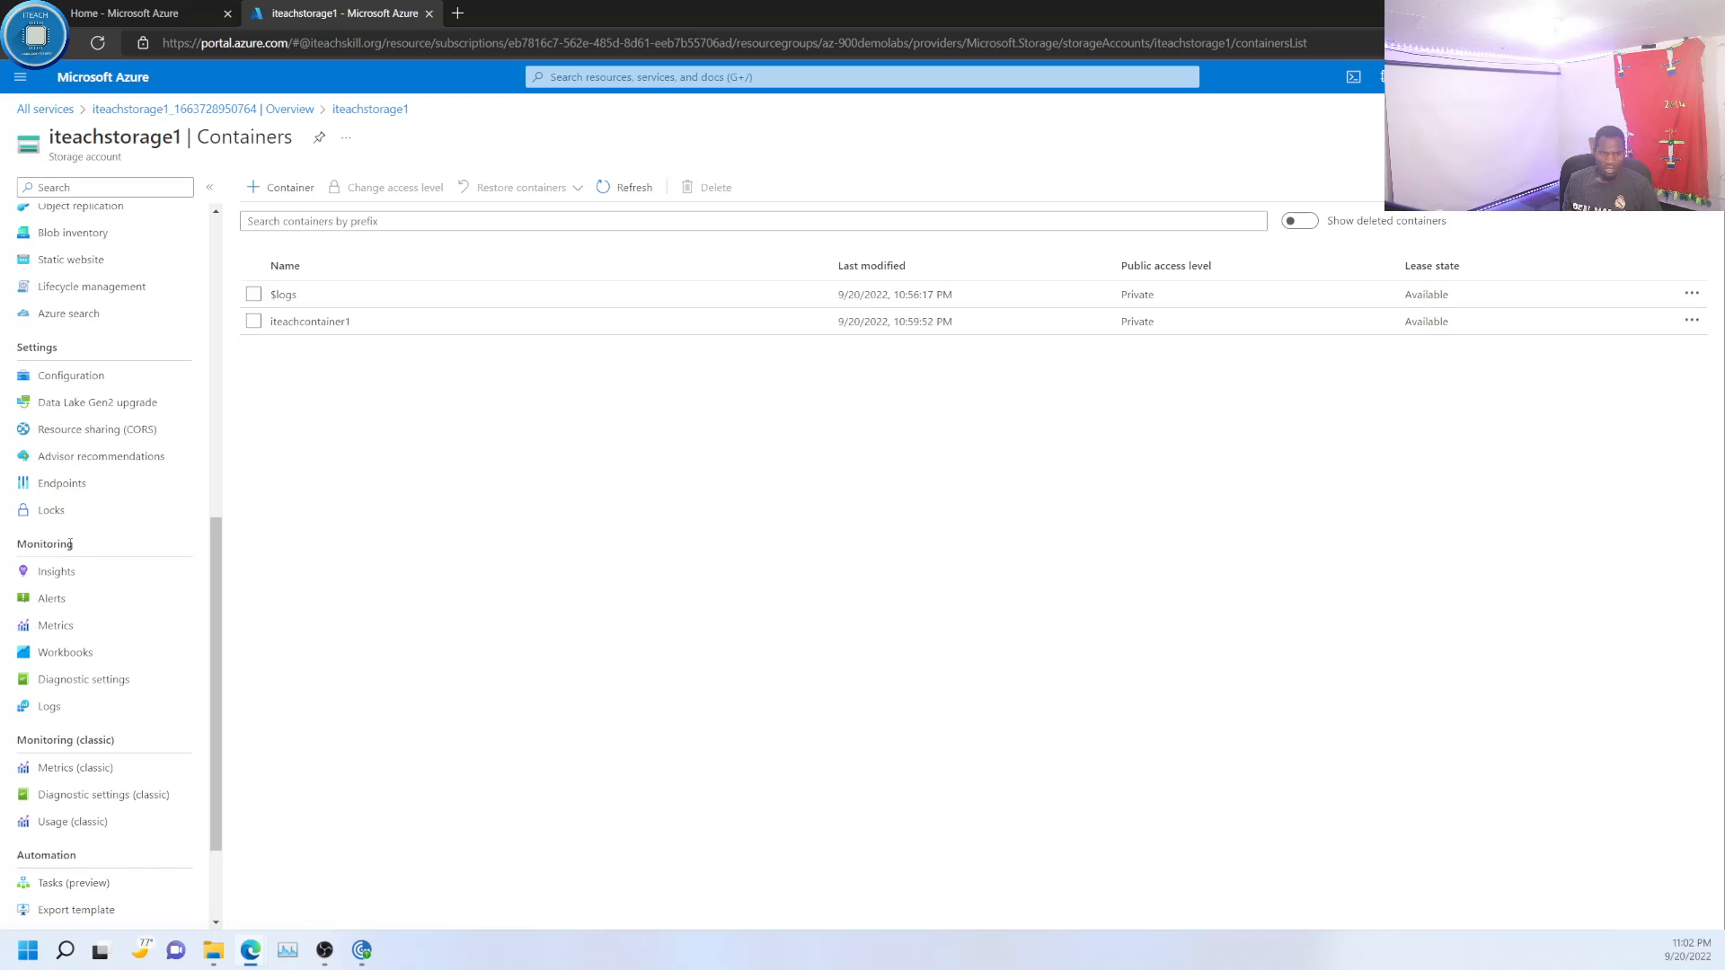
click(68, 573)
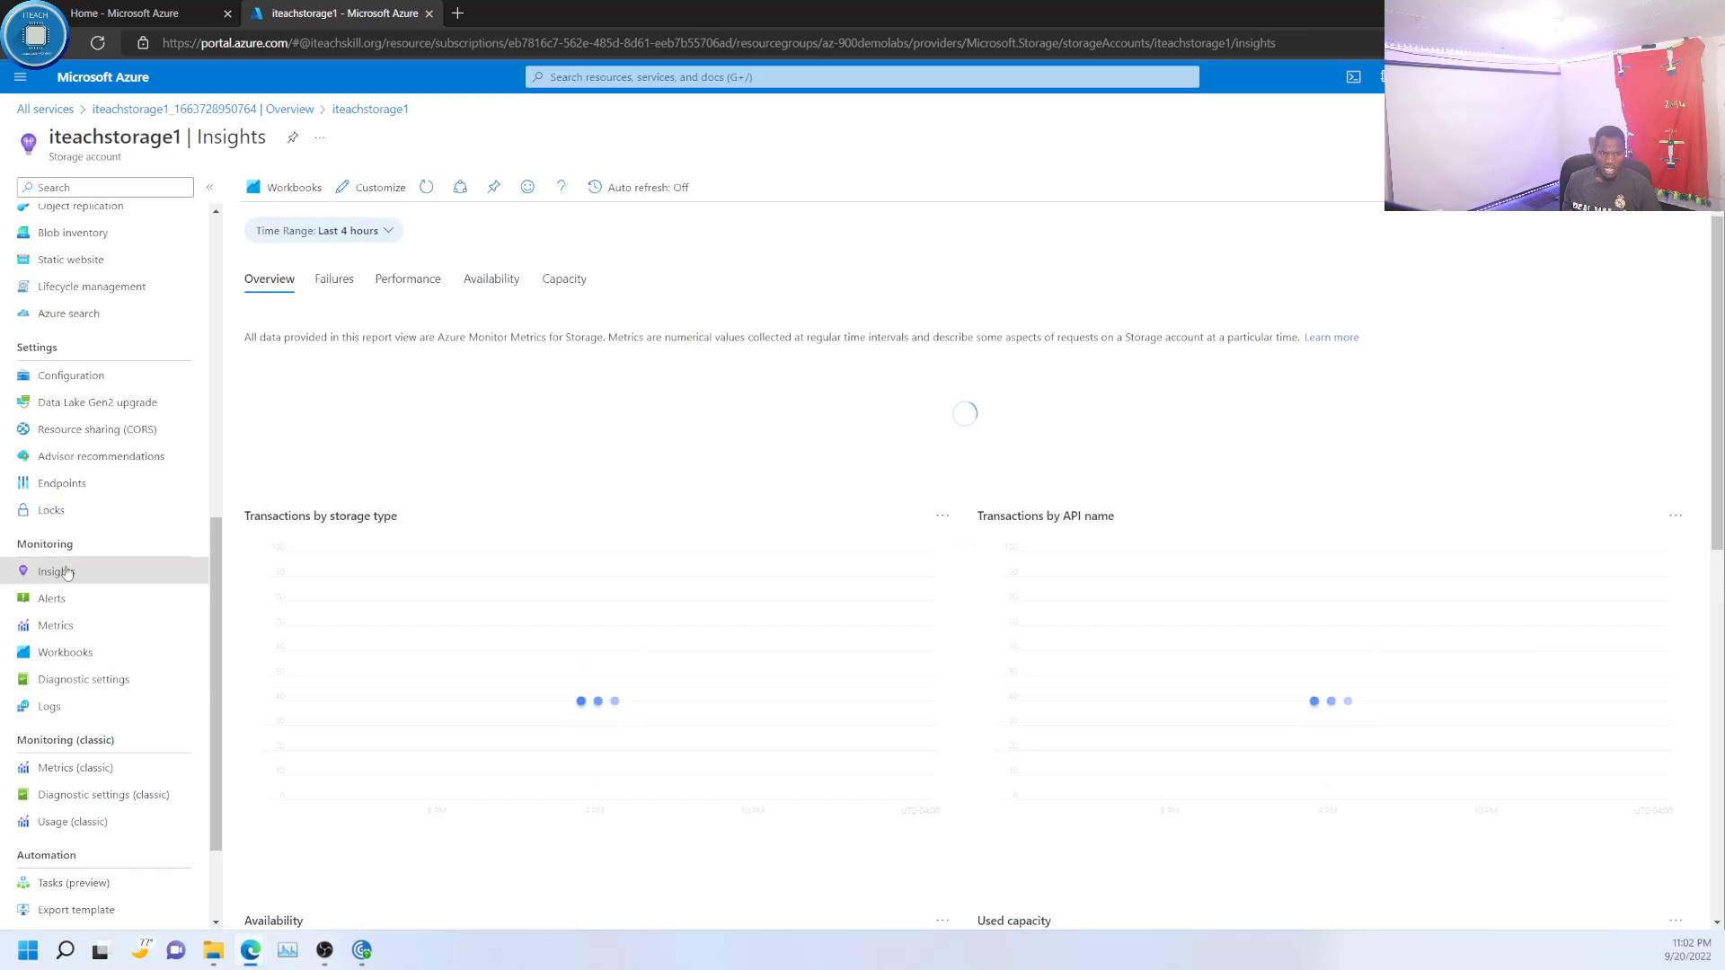
- Review the diagnostic settings of iteachstorage1 and its blob, queue, table and file services
click(103, 684)
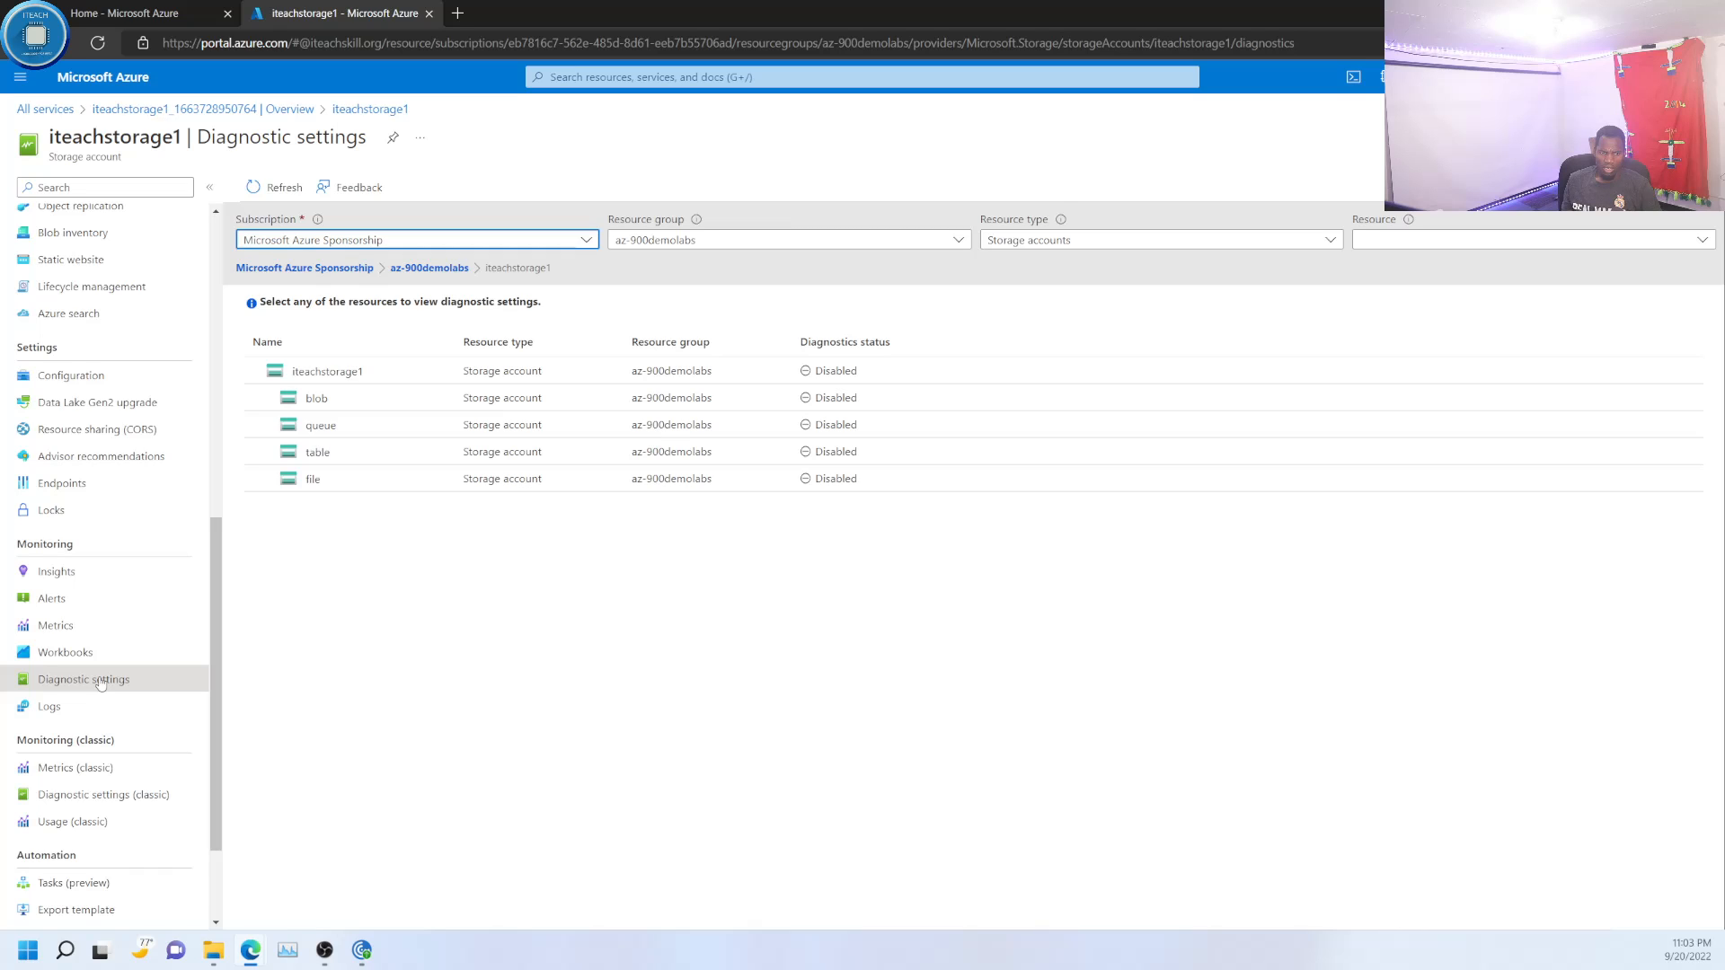
scroll(101, 683, down, 3)
- Return to the iteachstorage1 overview and inspect the common problems under Diagnose and solve problems
scroll(99, 612, up, 3)
scroll(99, 612, up, 8)
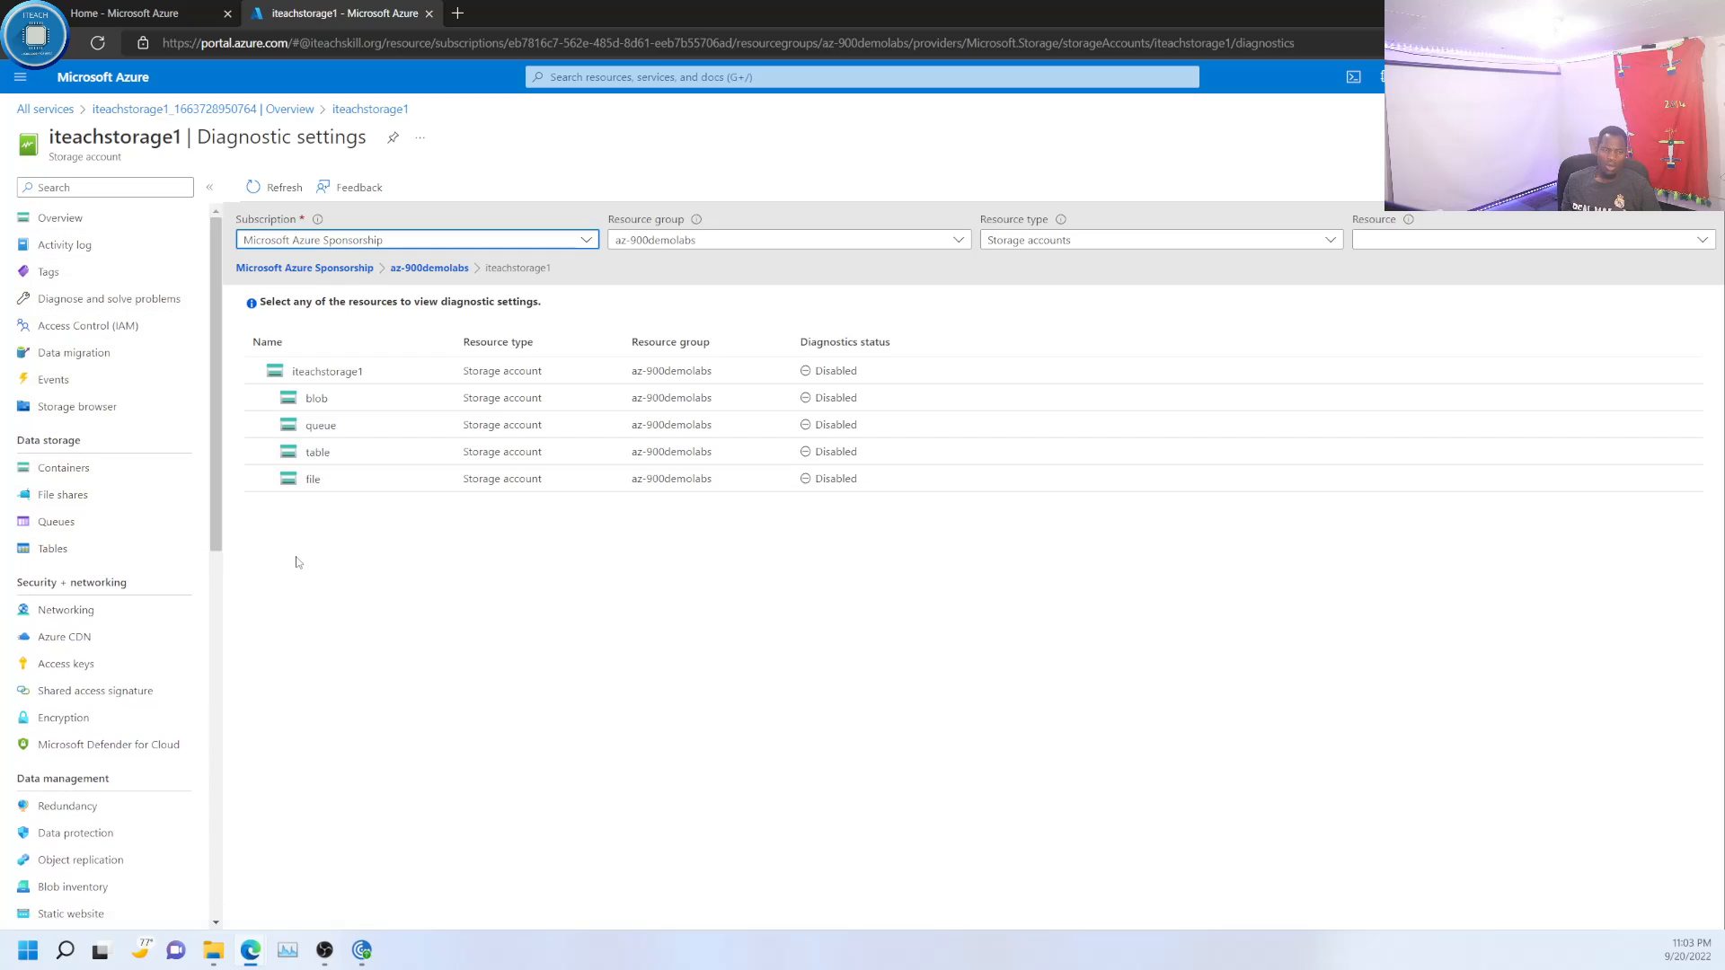
click(59, 218)
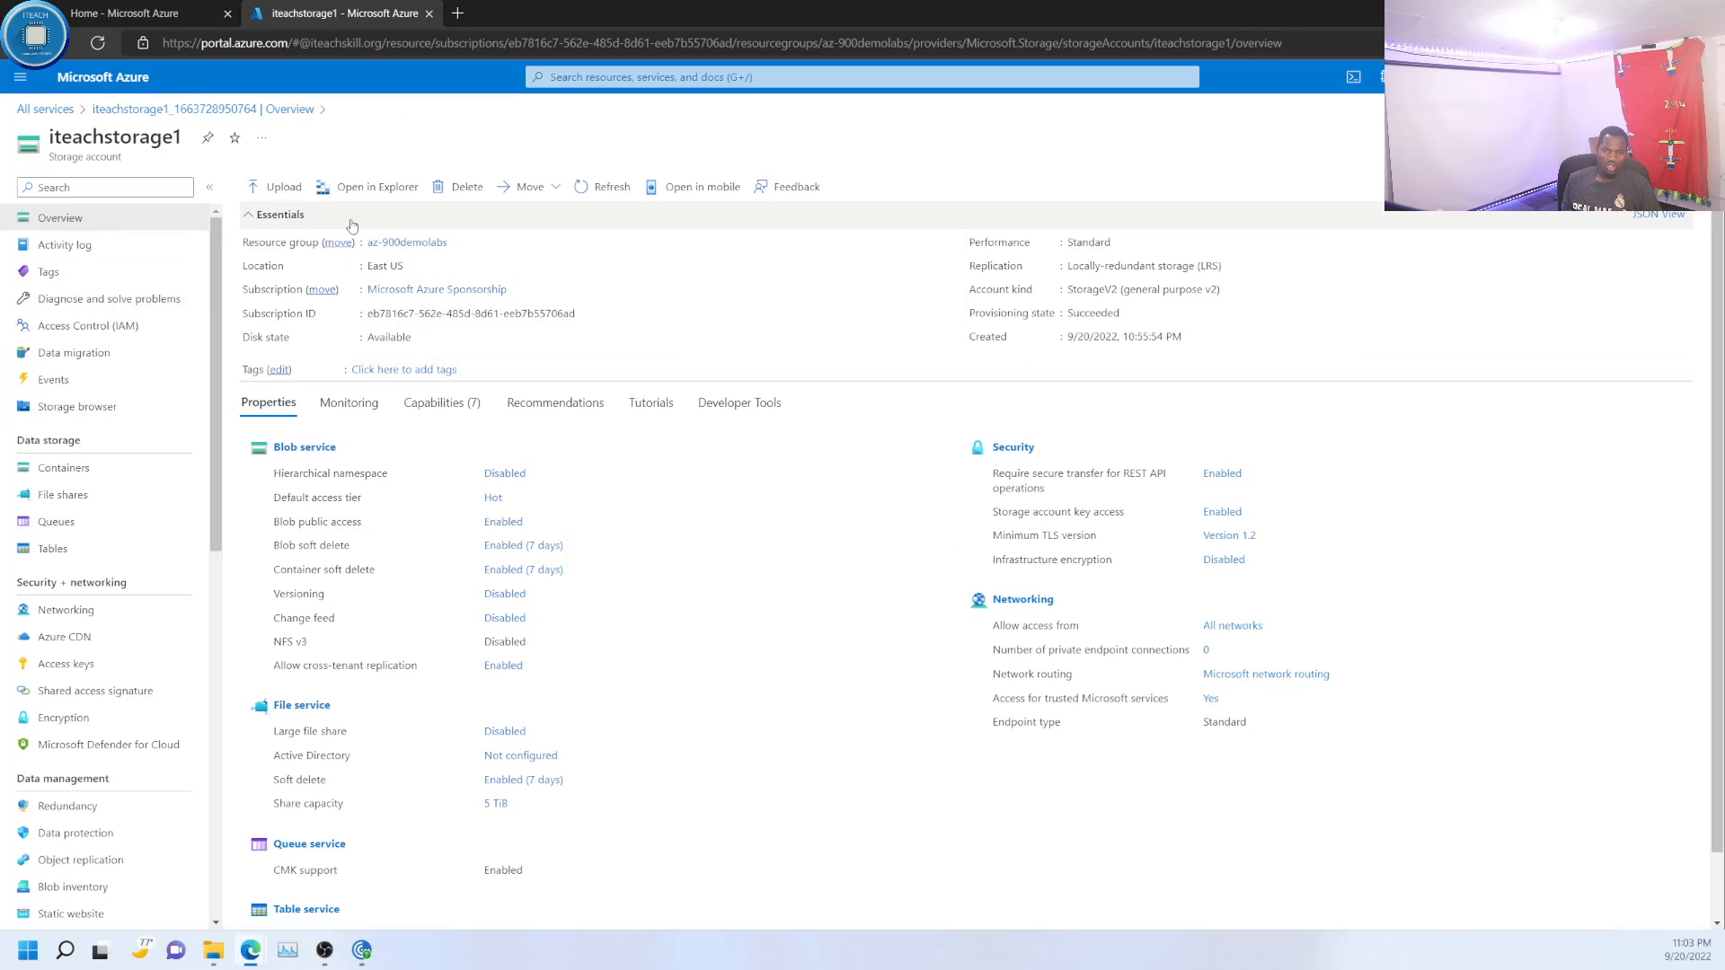
click(130, 302)
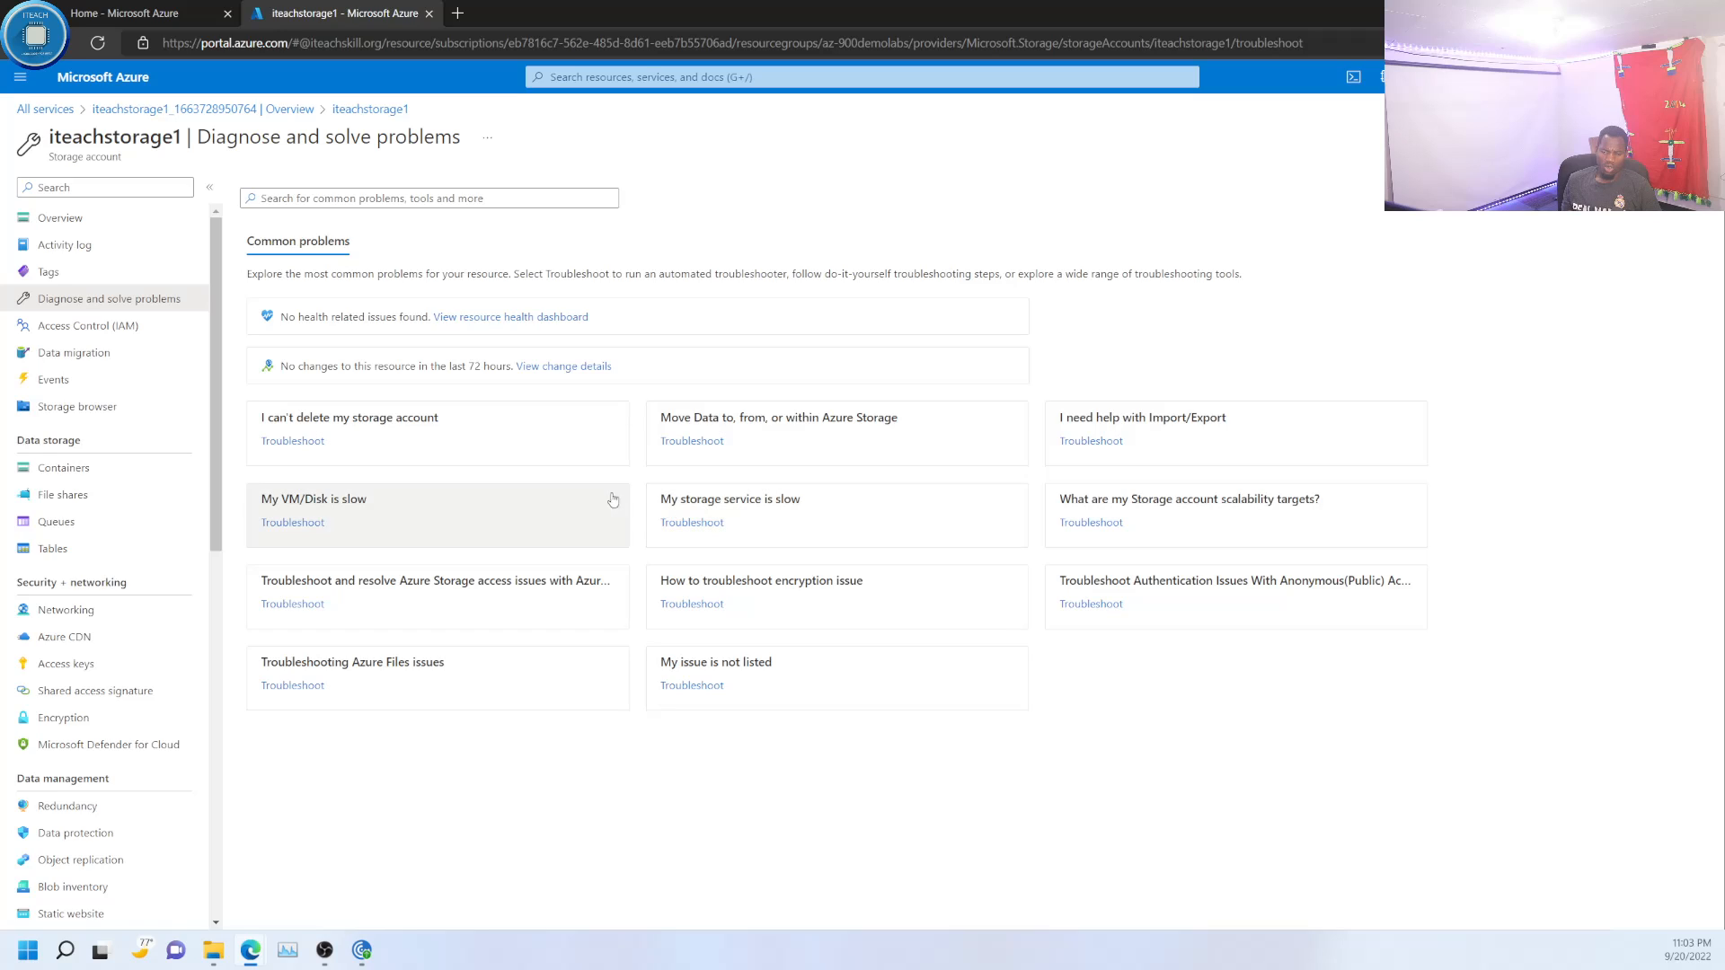
- Reopen iteachstorage1's monitoring Insights and examine the charts for transactions, availability, used capacity, latency and bandwidth
scroll(130, 579, down, 6)
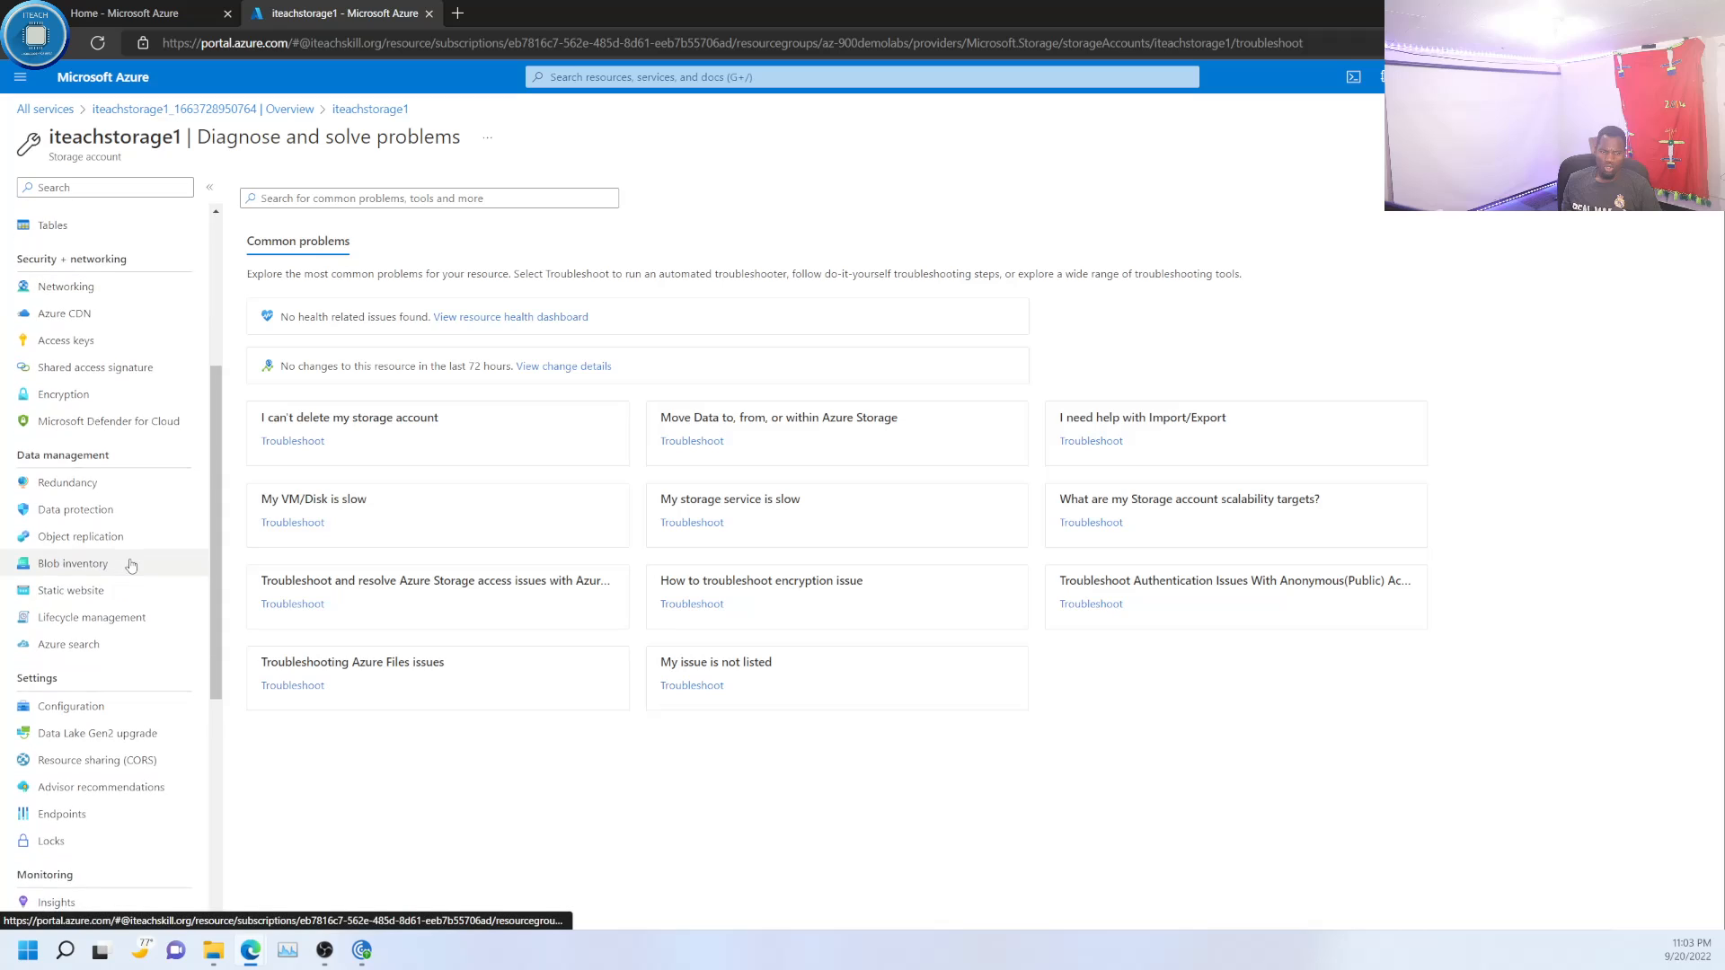
scroll(126, 654, down, 3)
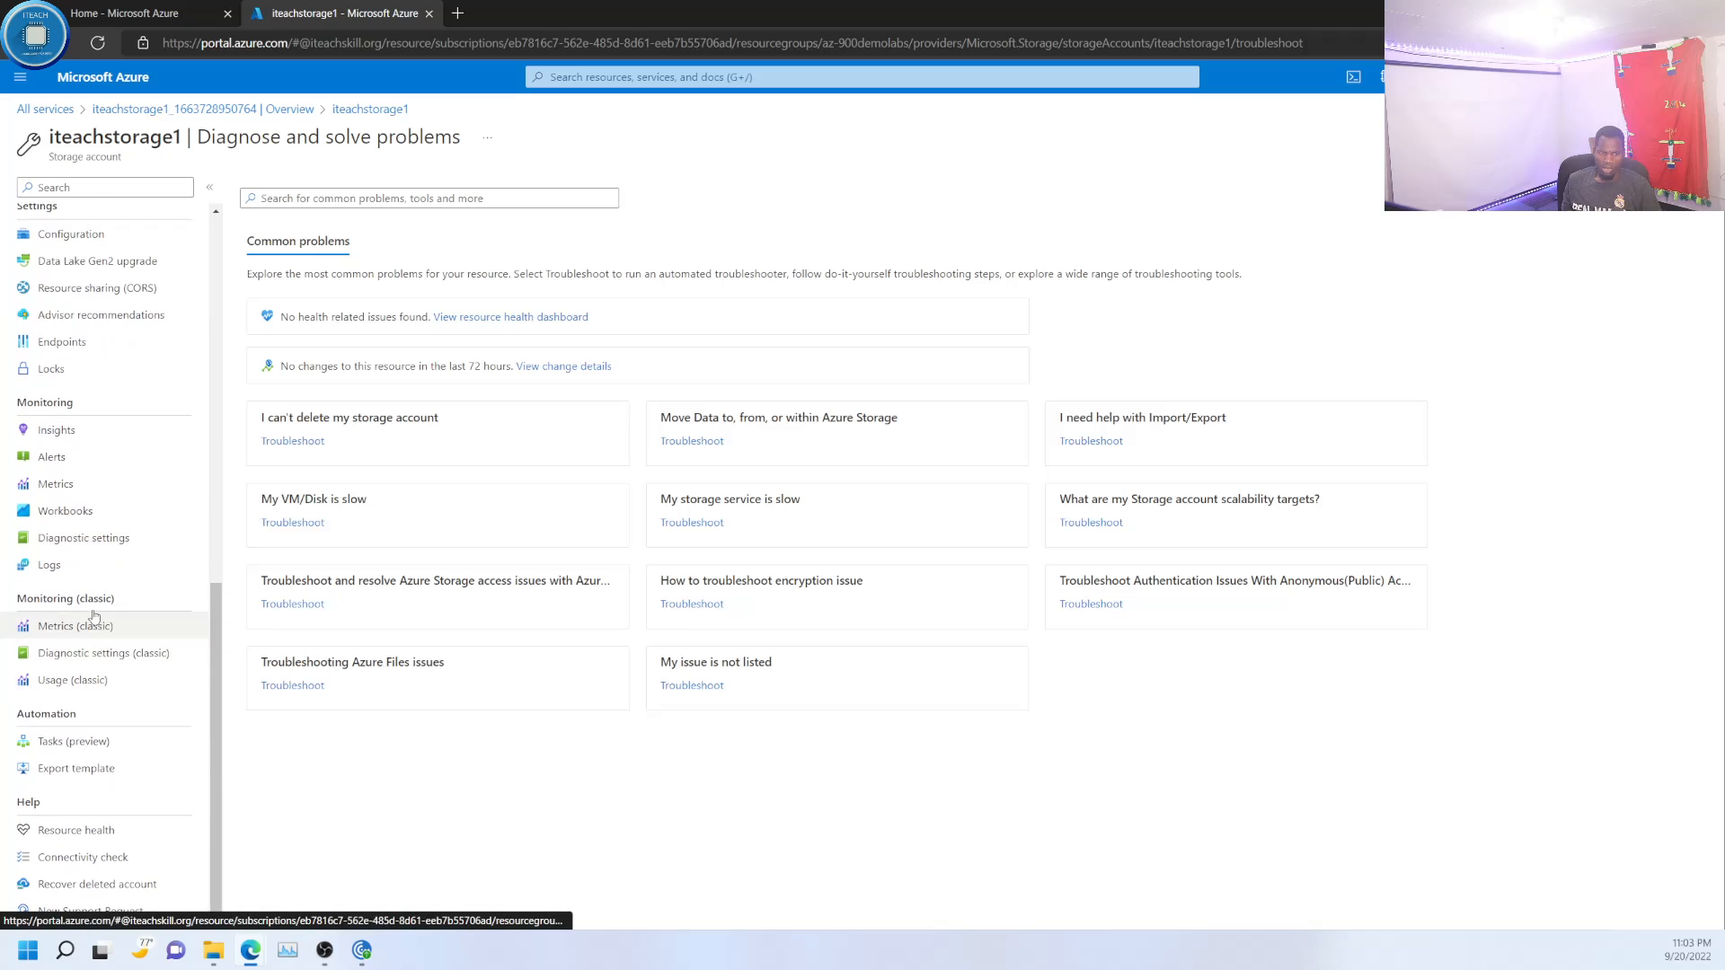
click(57, 430)
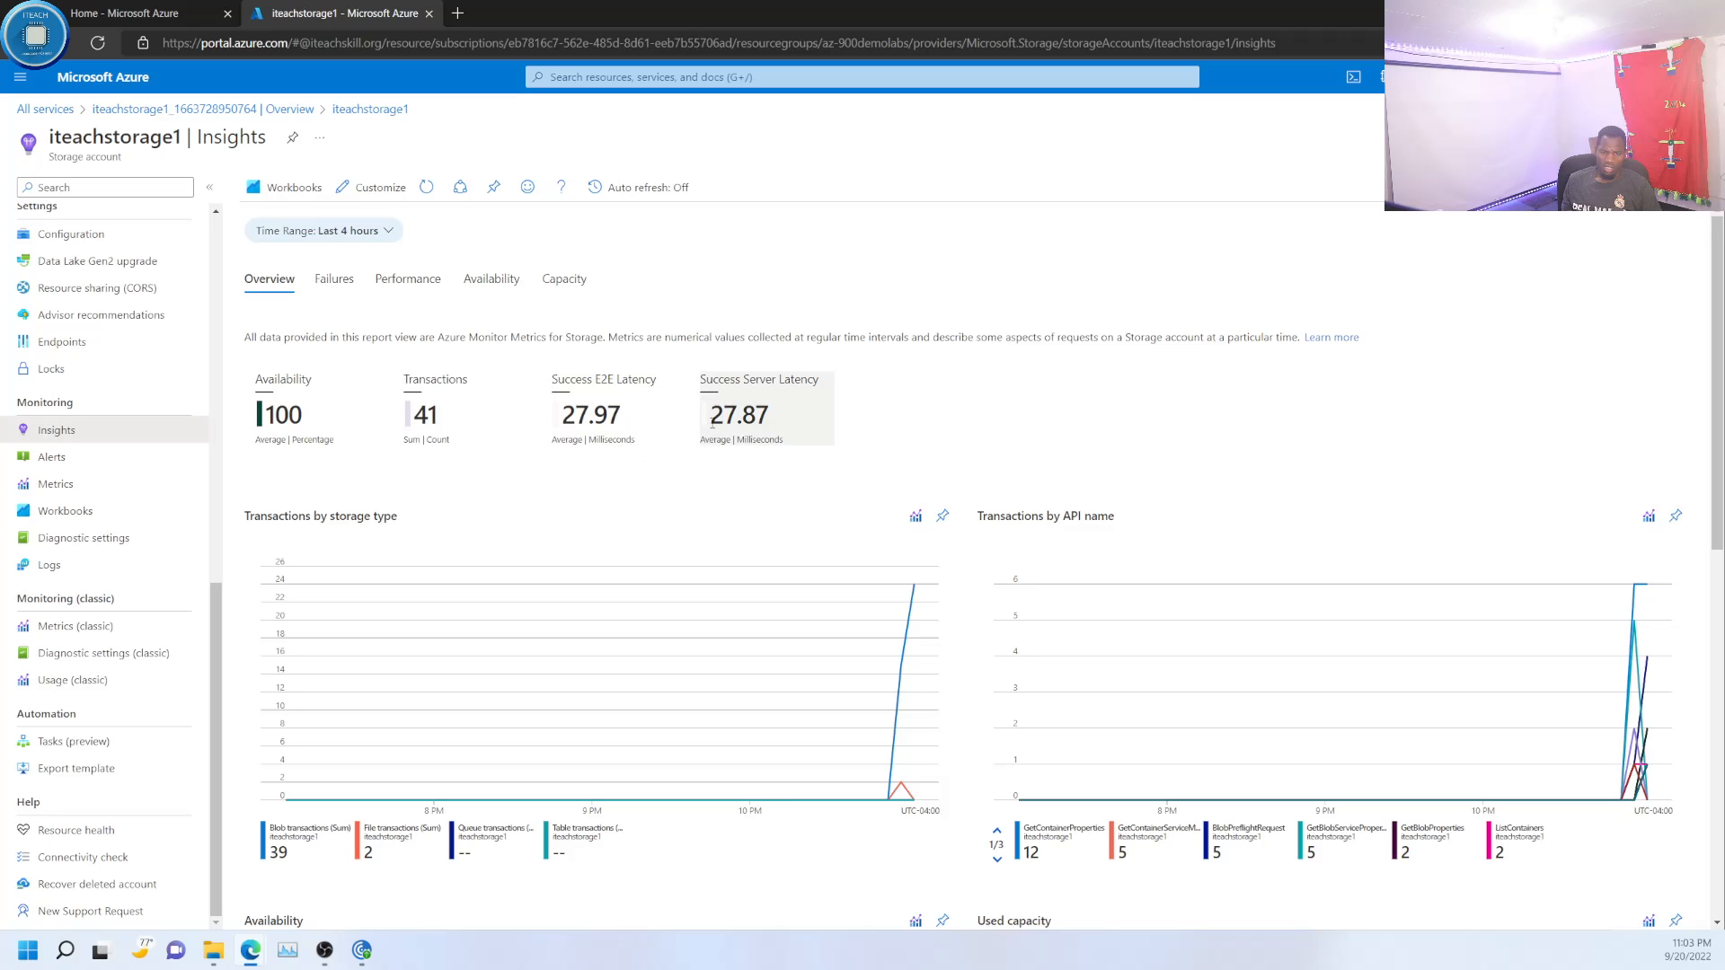
scroll(692, 548, down, 1)
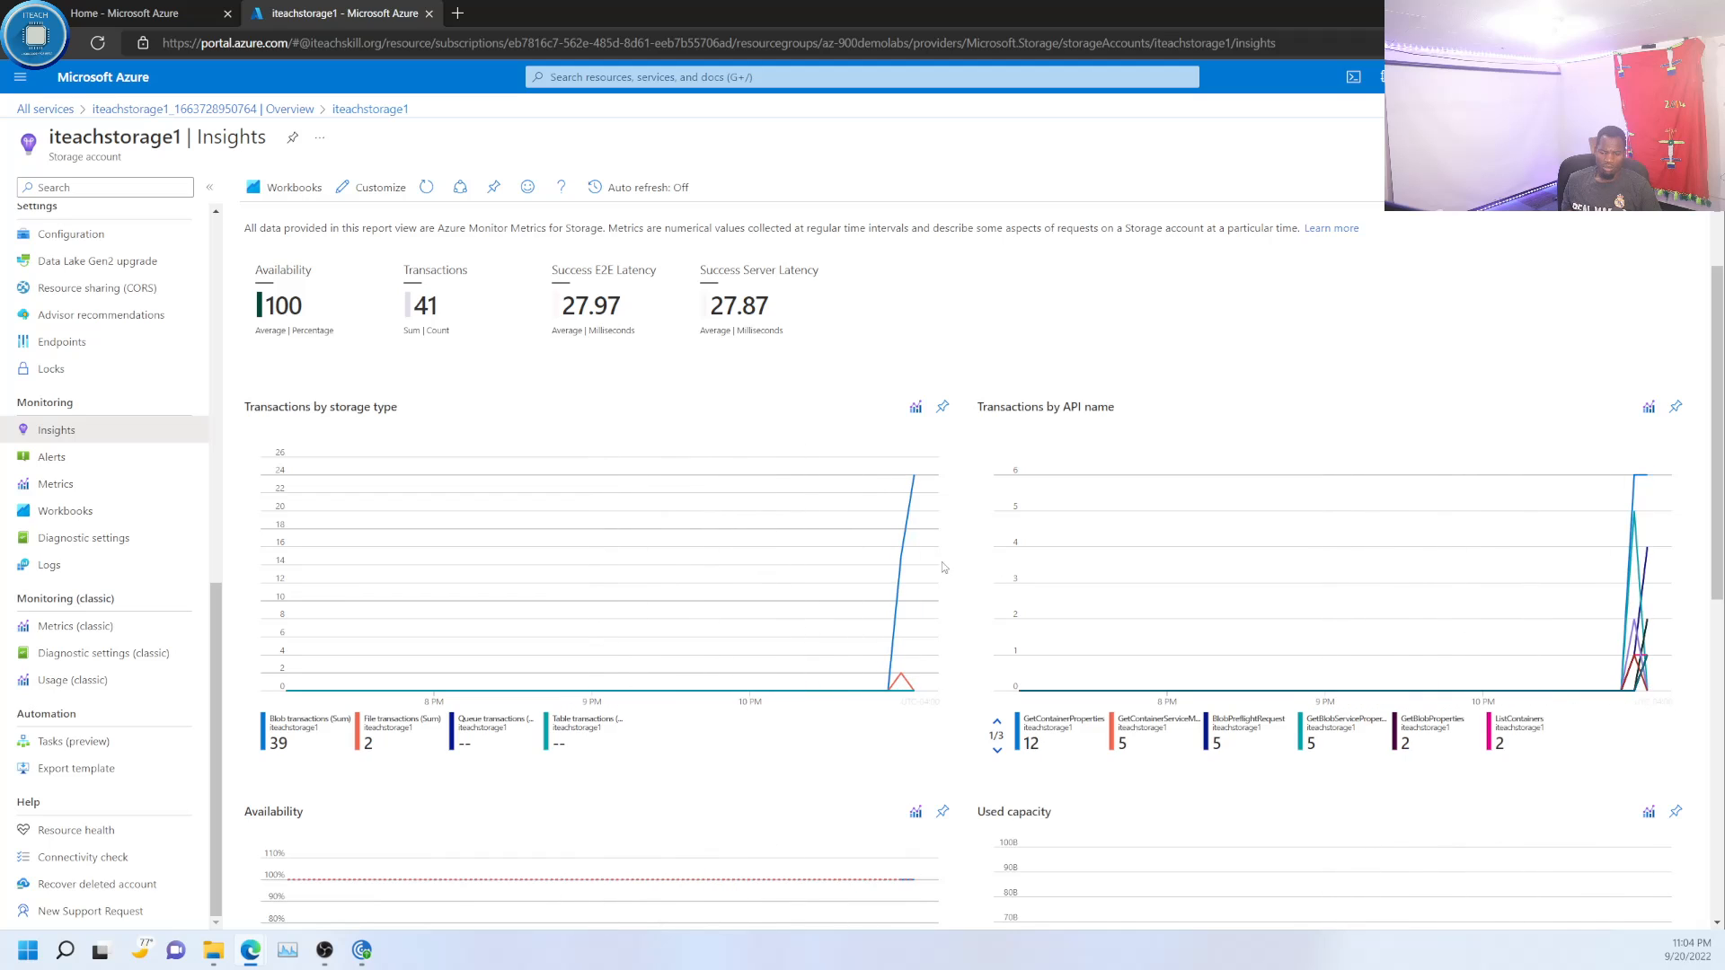
scroll(983, 576, down, 2)
scroll(1044, 598, down, 2)
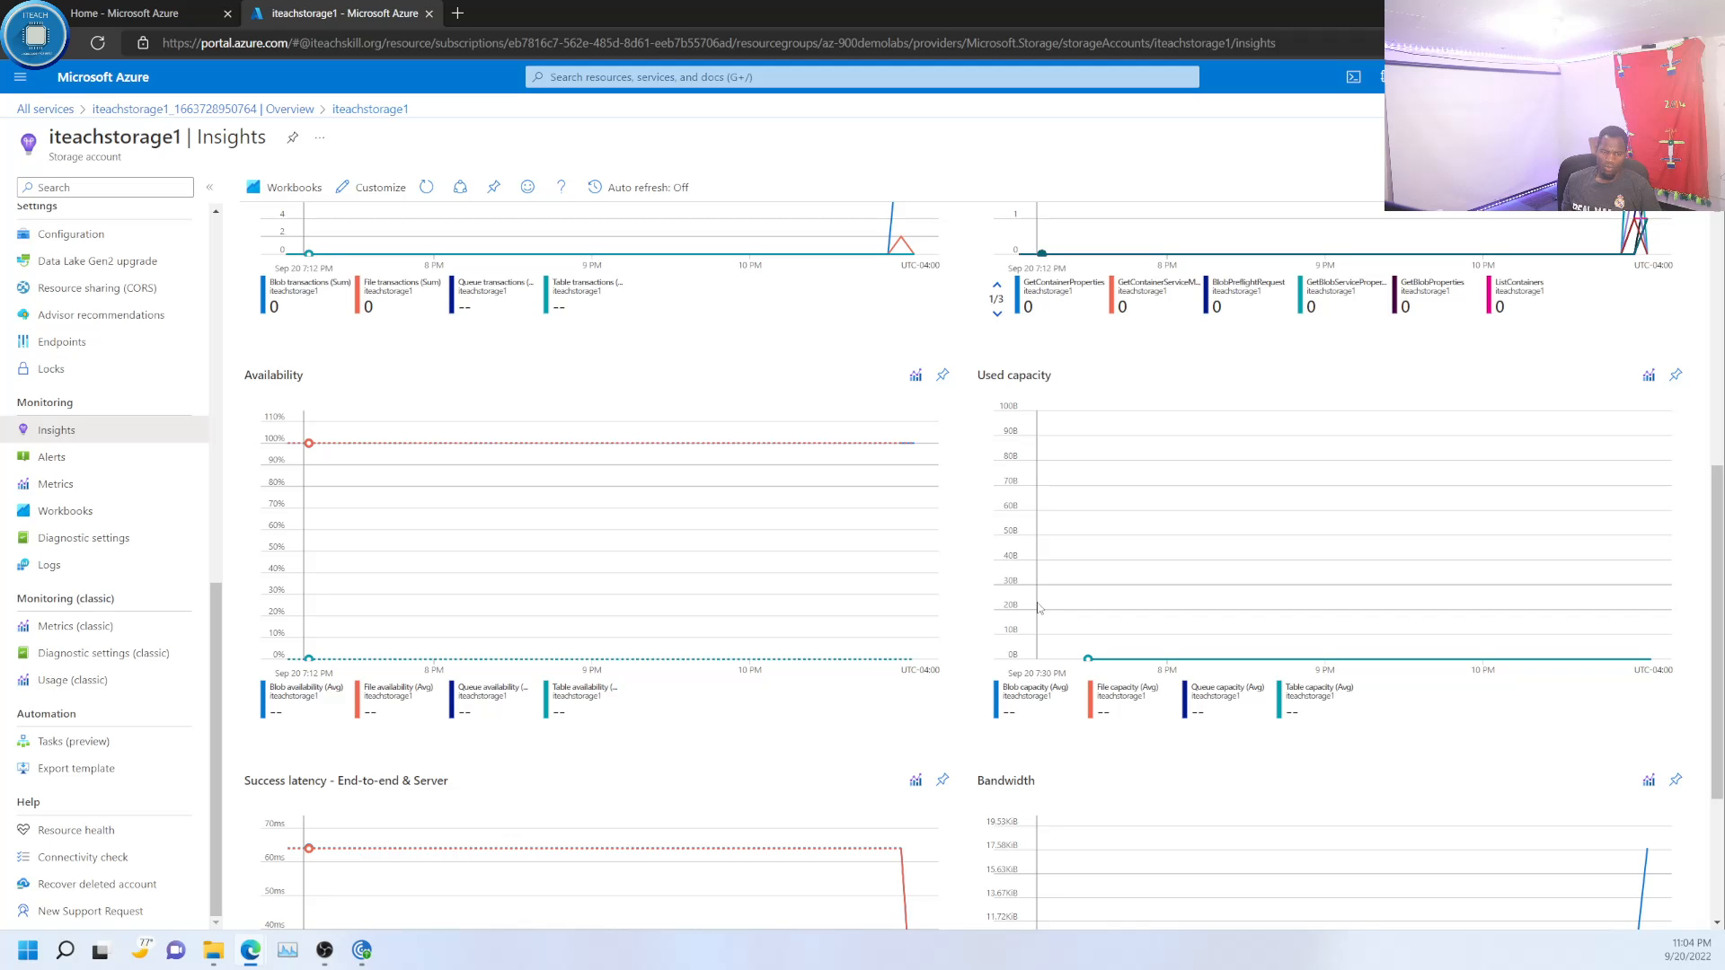
scroll(1039, 608, down, 2)
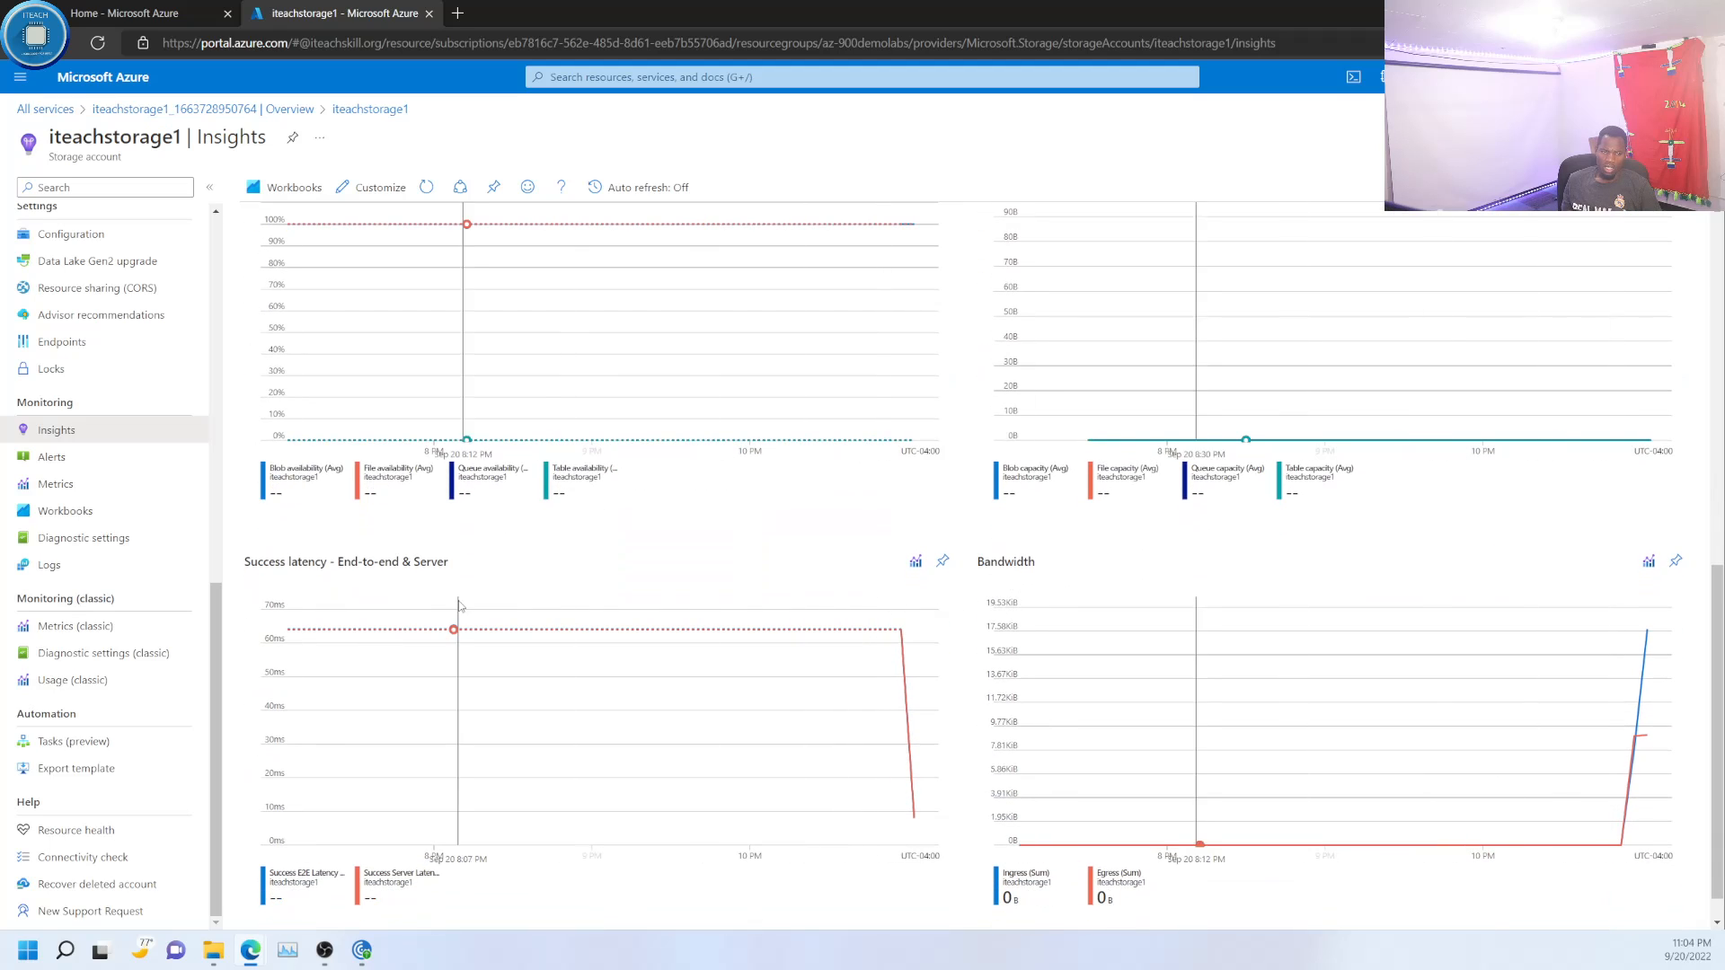
- Look through iteachstorage1's other monitoring pages in order: Alerts, Metrics, Workbooks, Diagnostic settings and Logs
click(56, 458)
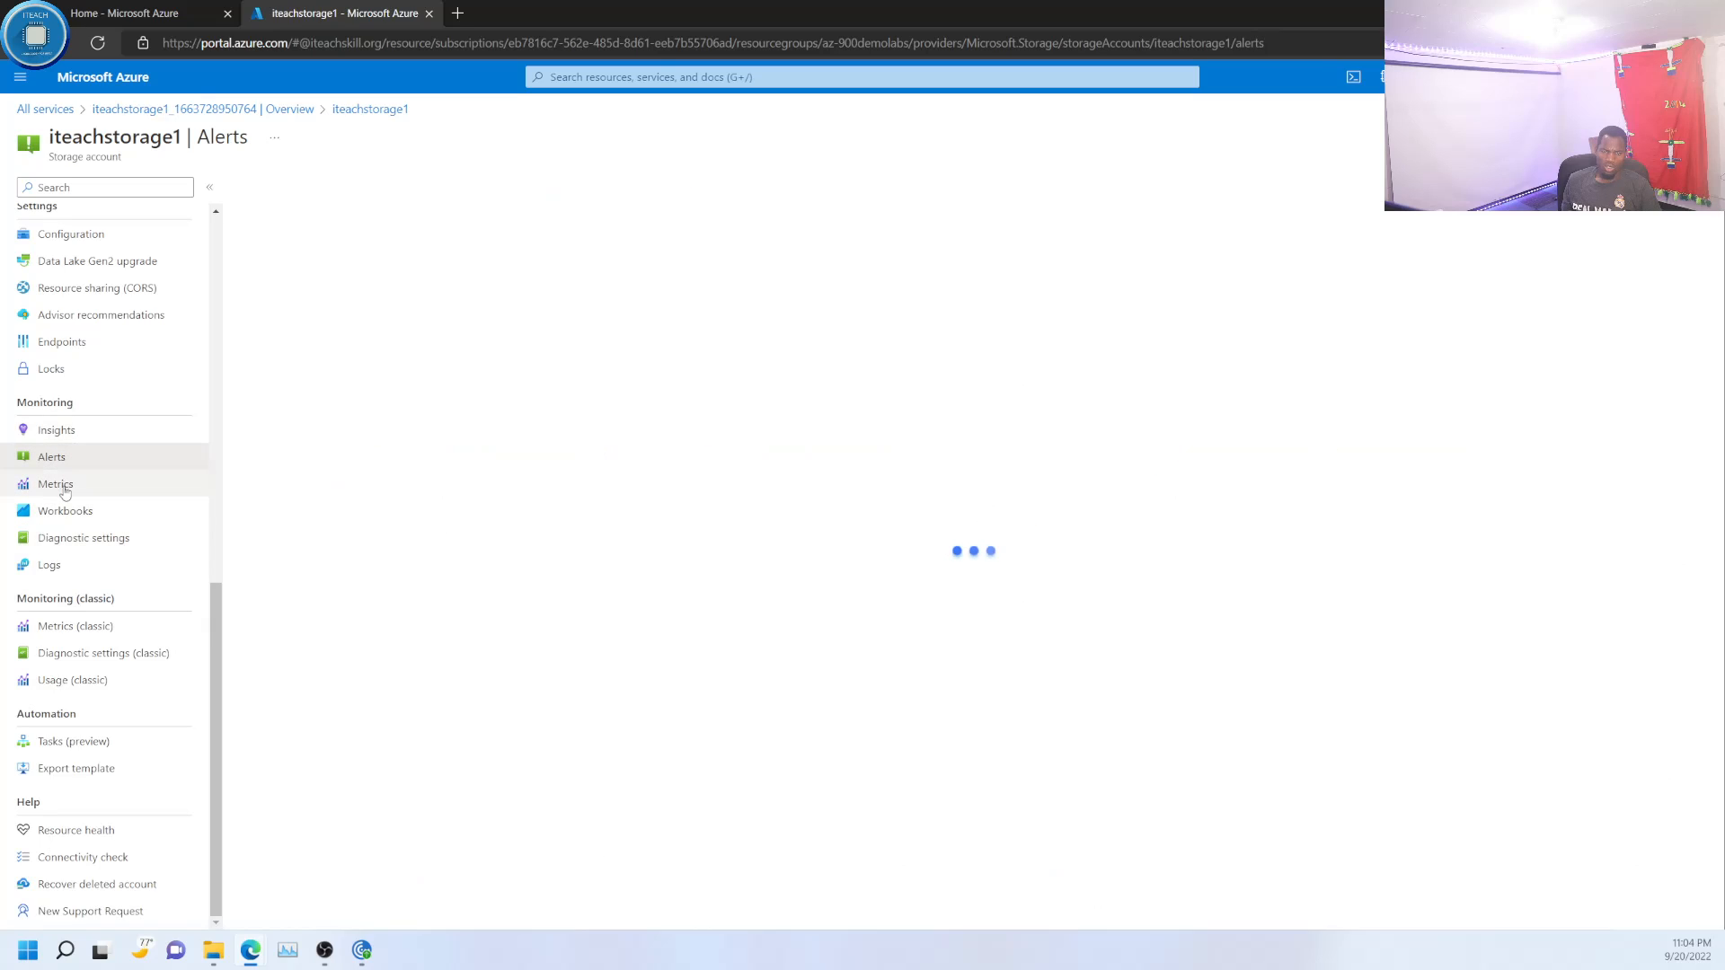
click(56, 485)
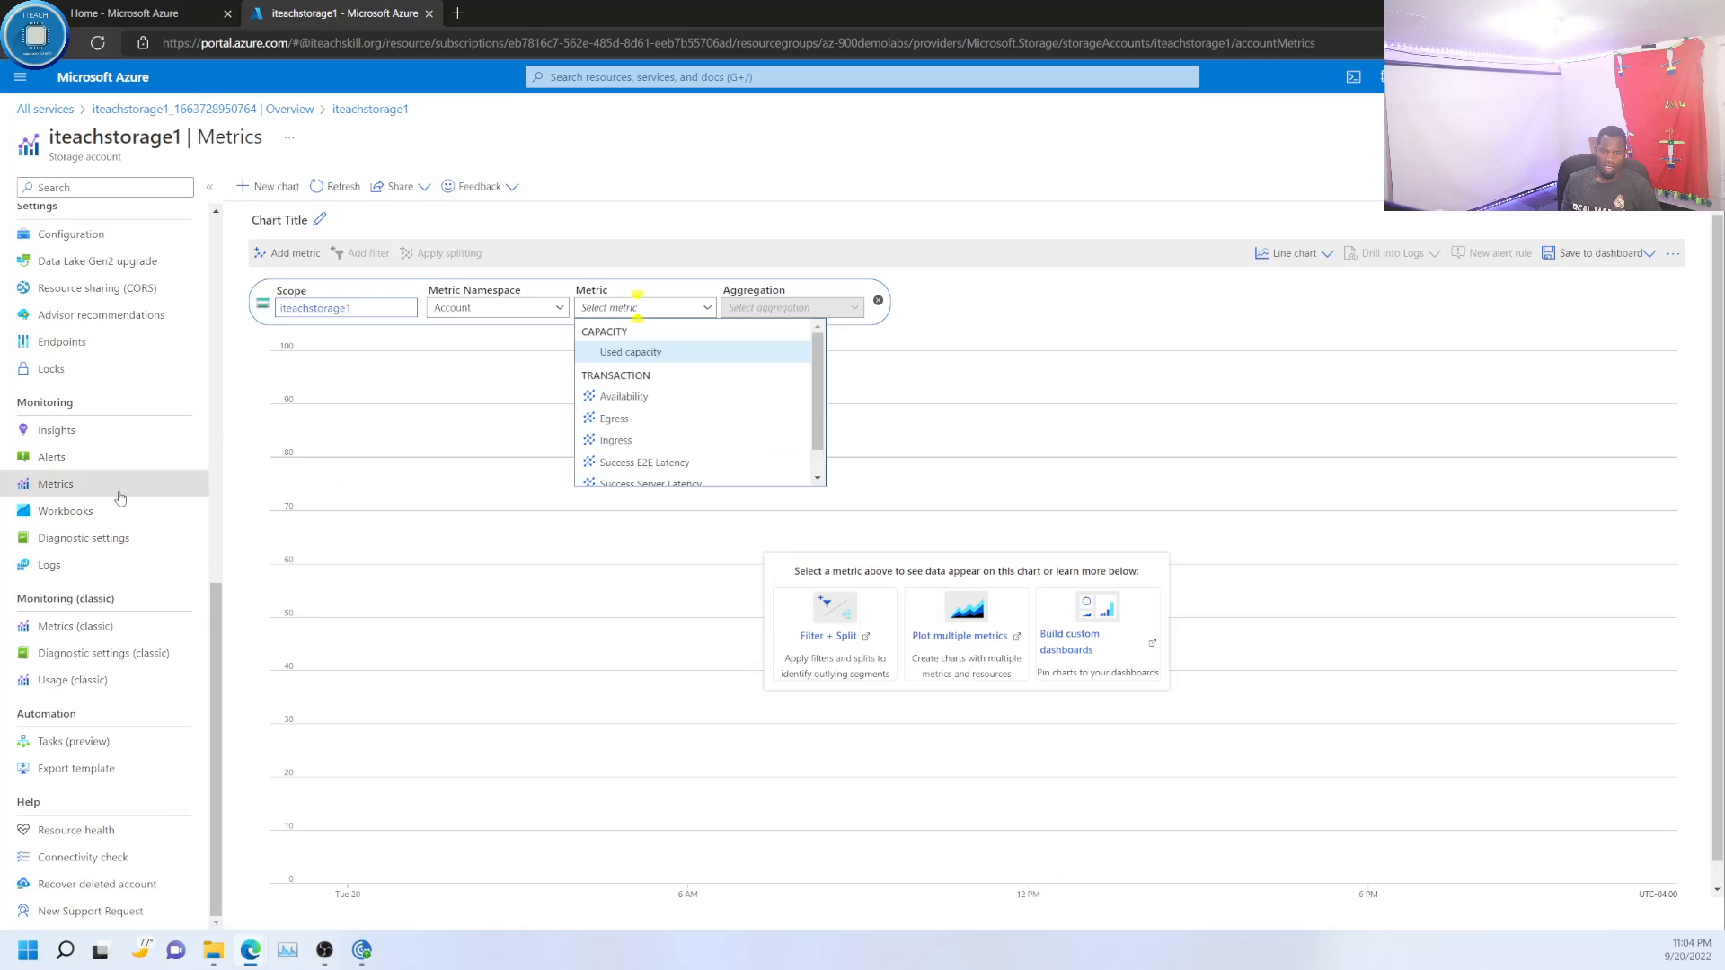
click(71, 520)
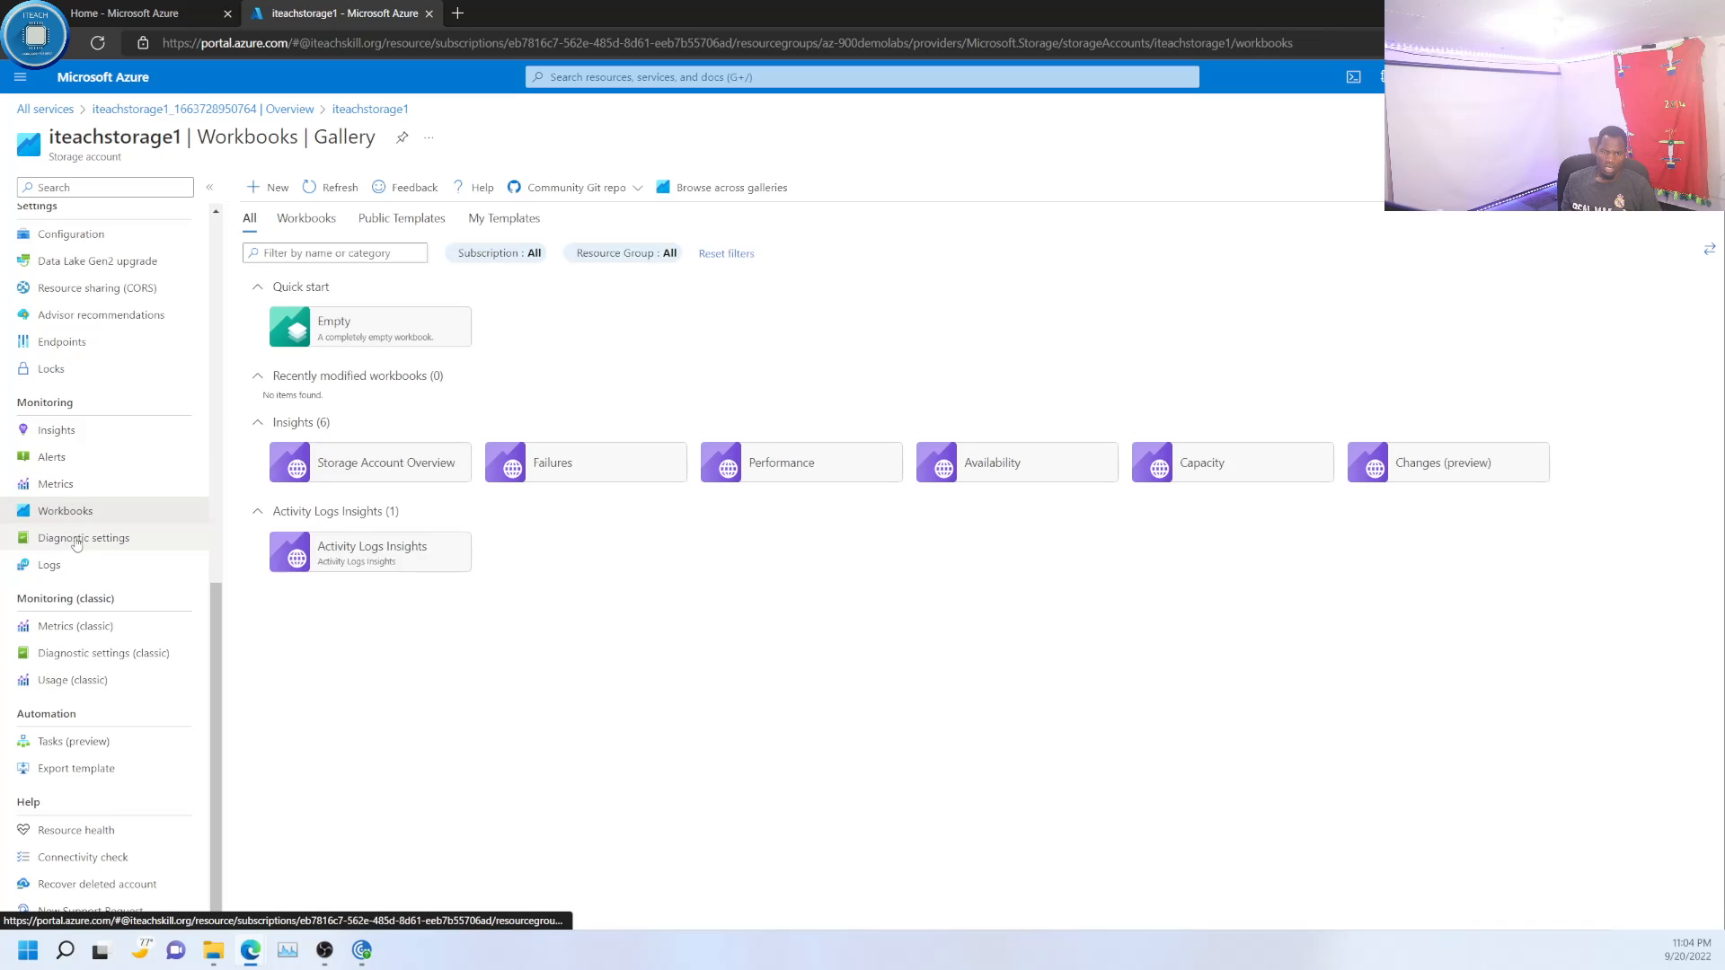
click(87, 542)
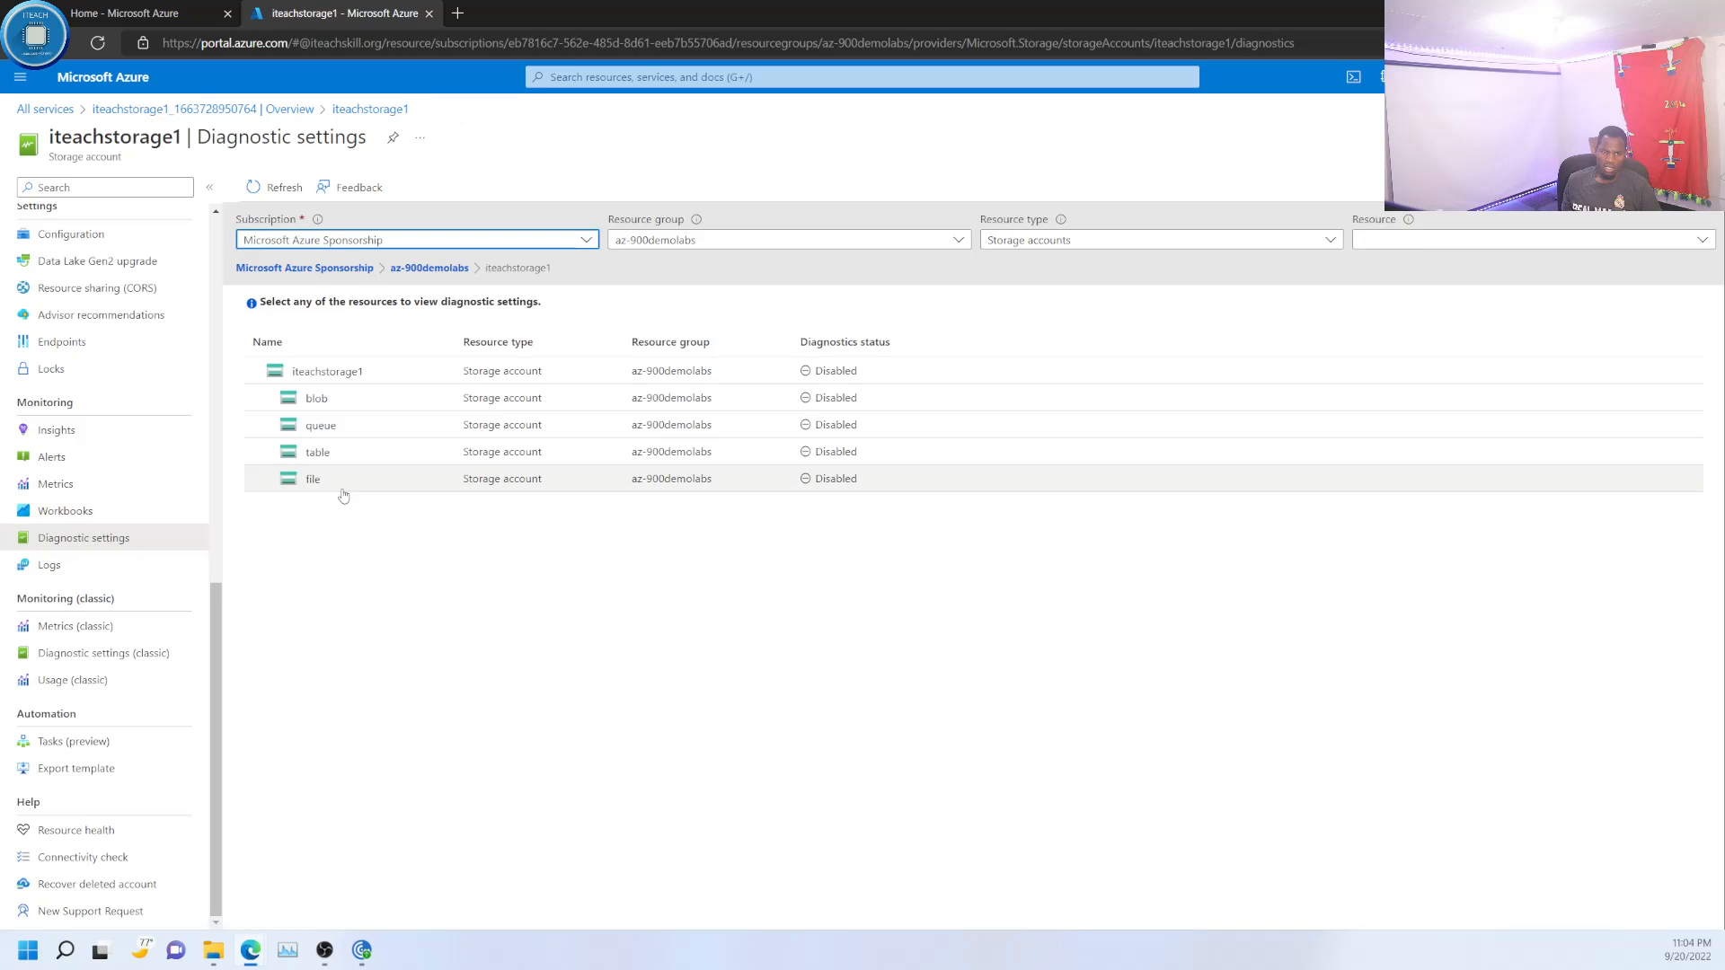
click(72, 566)
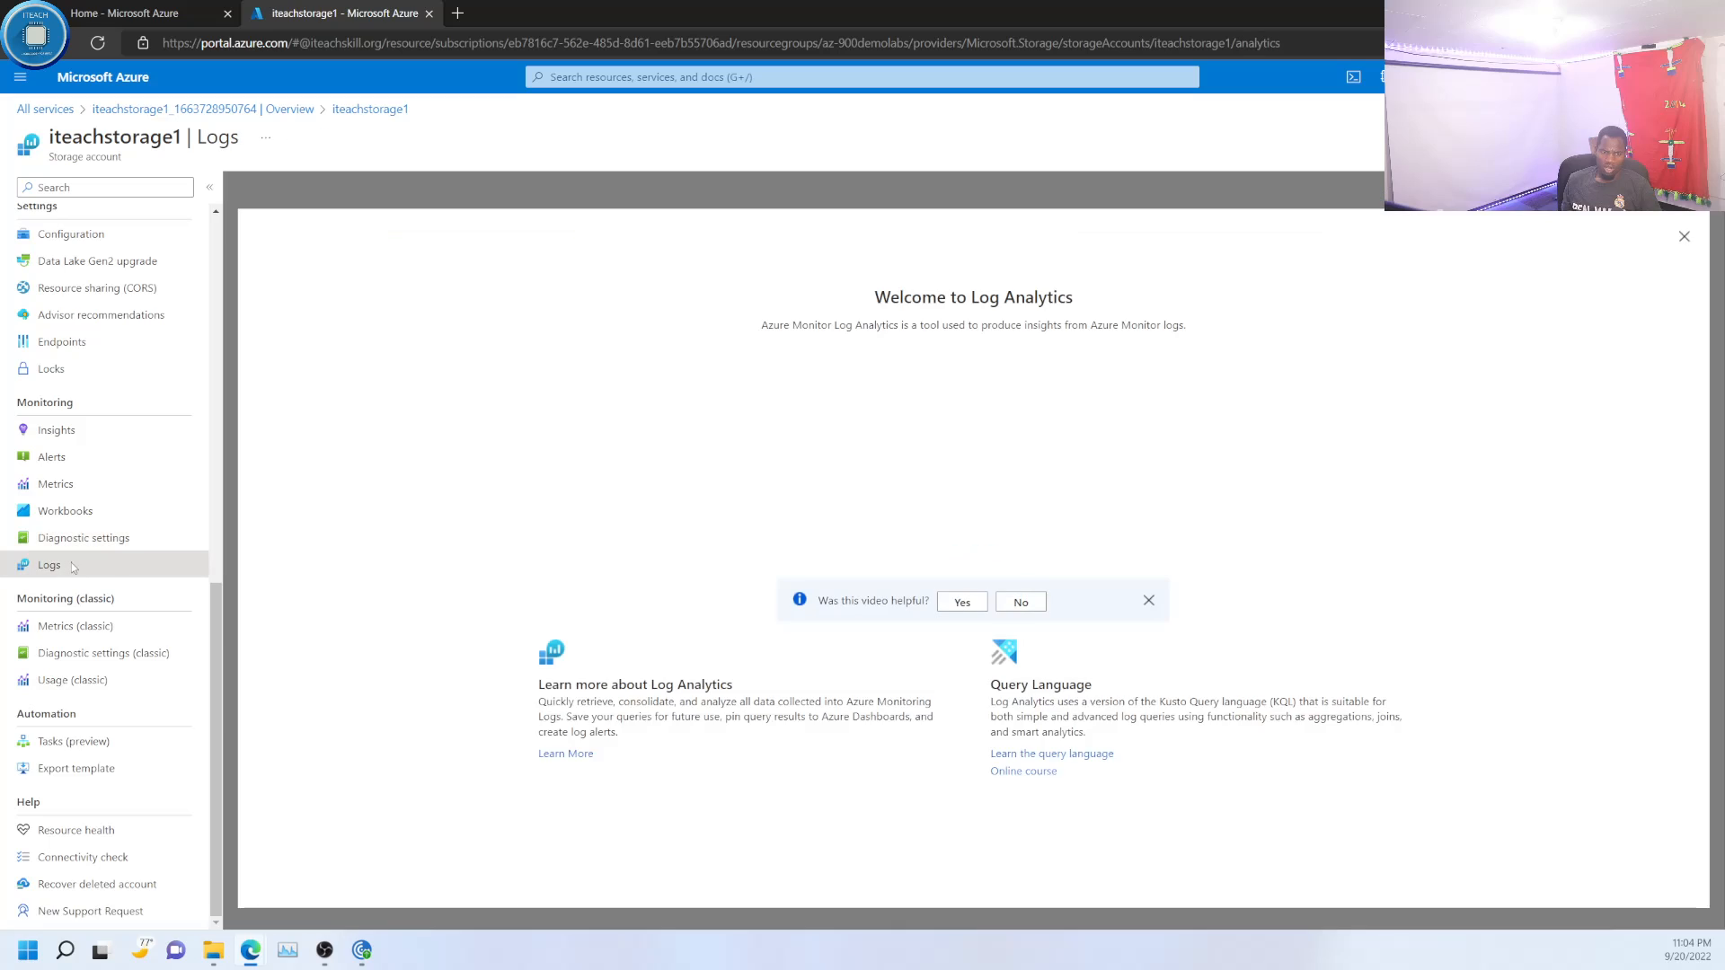